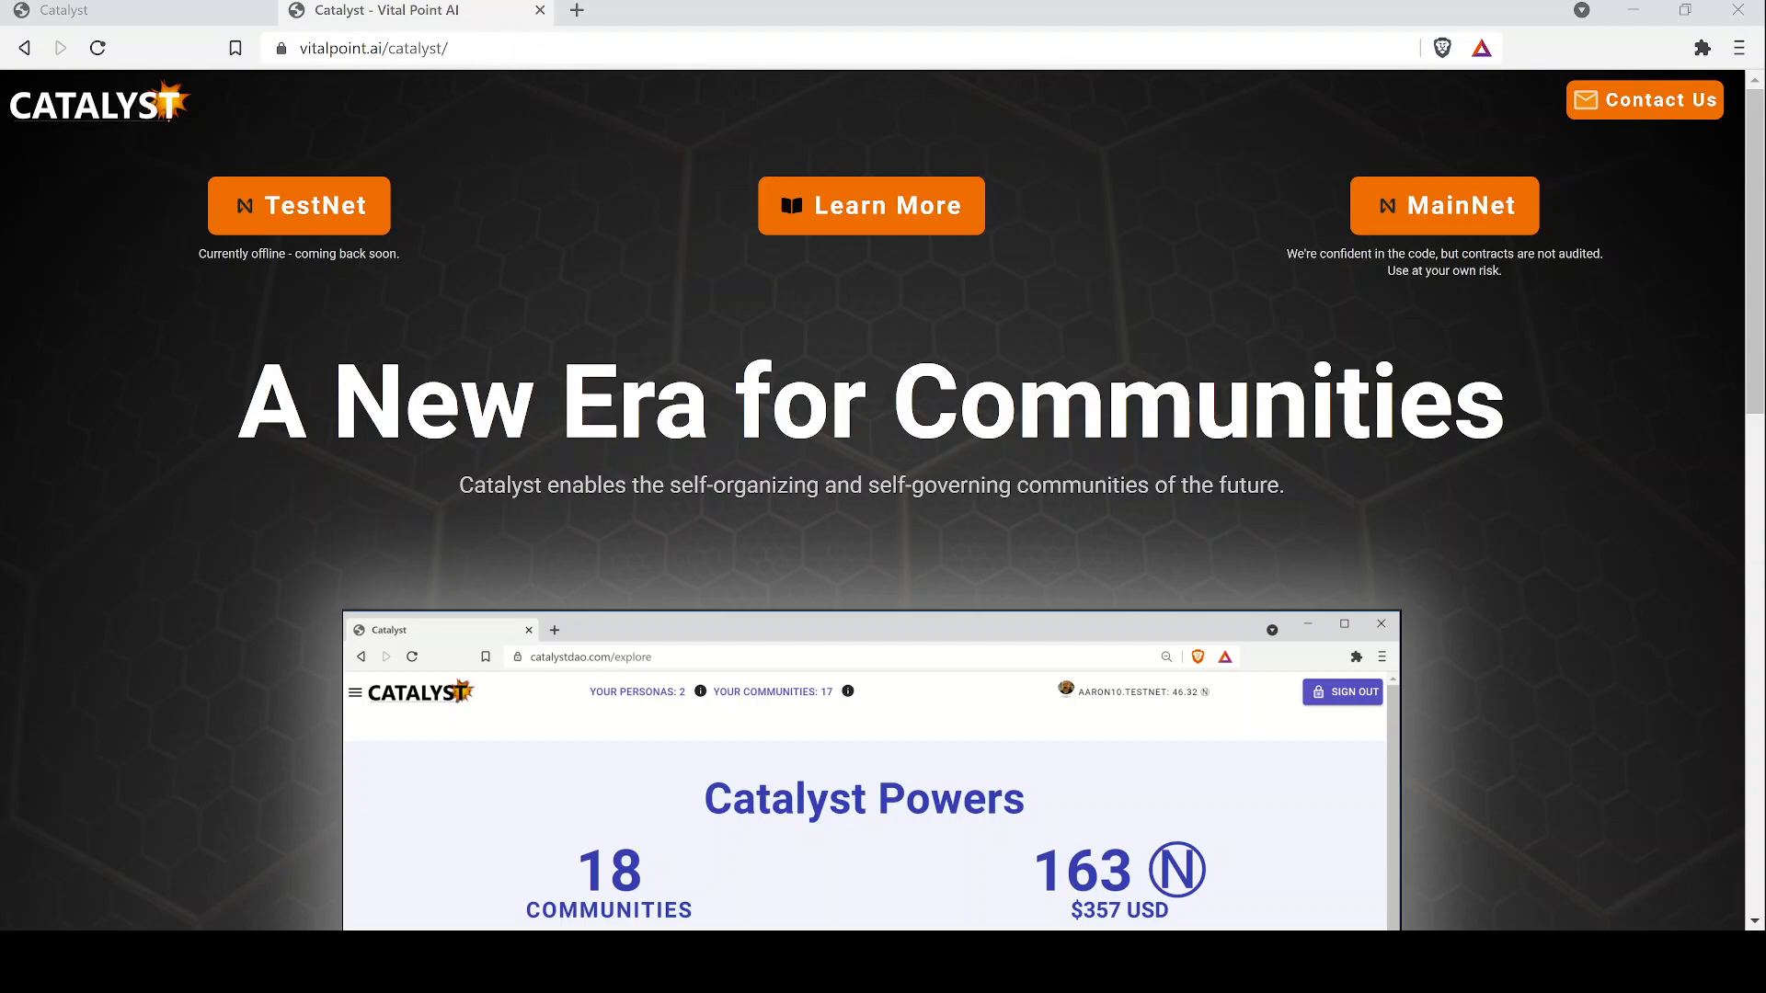
Switch to the Catalyst app and look over the dashboard's persona details and communities
{"action": "left_click", "coordinate": [244, 11]}
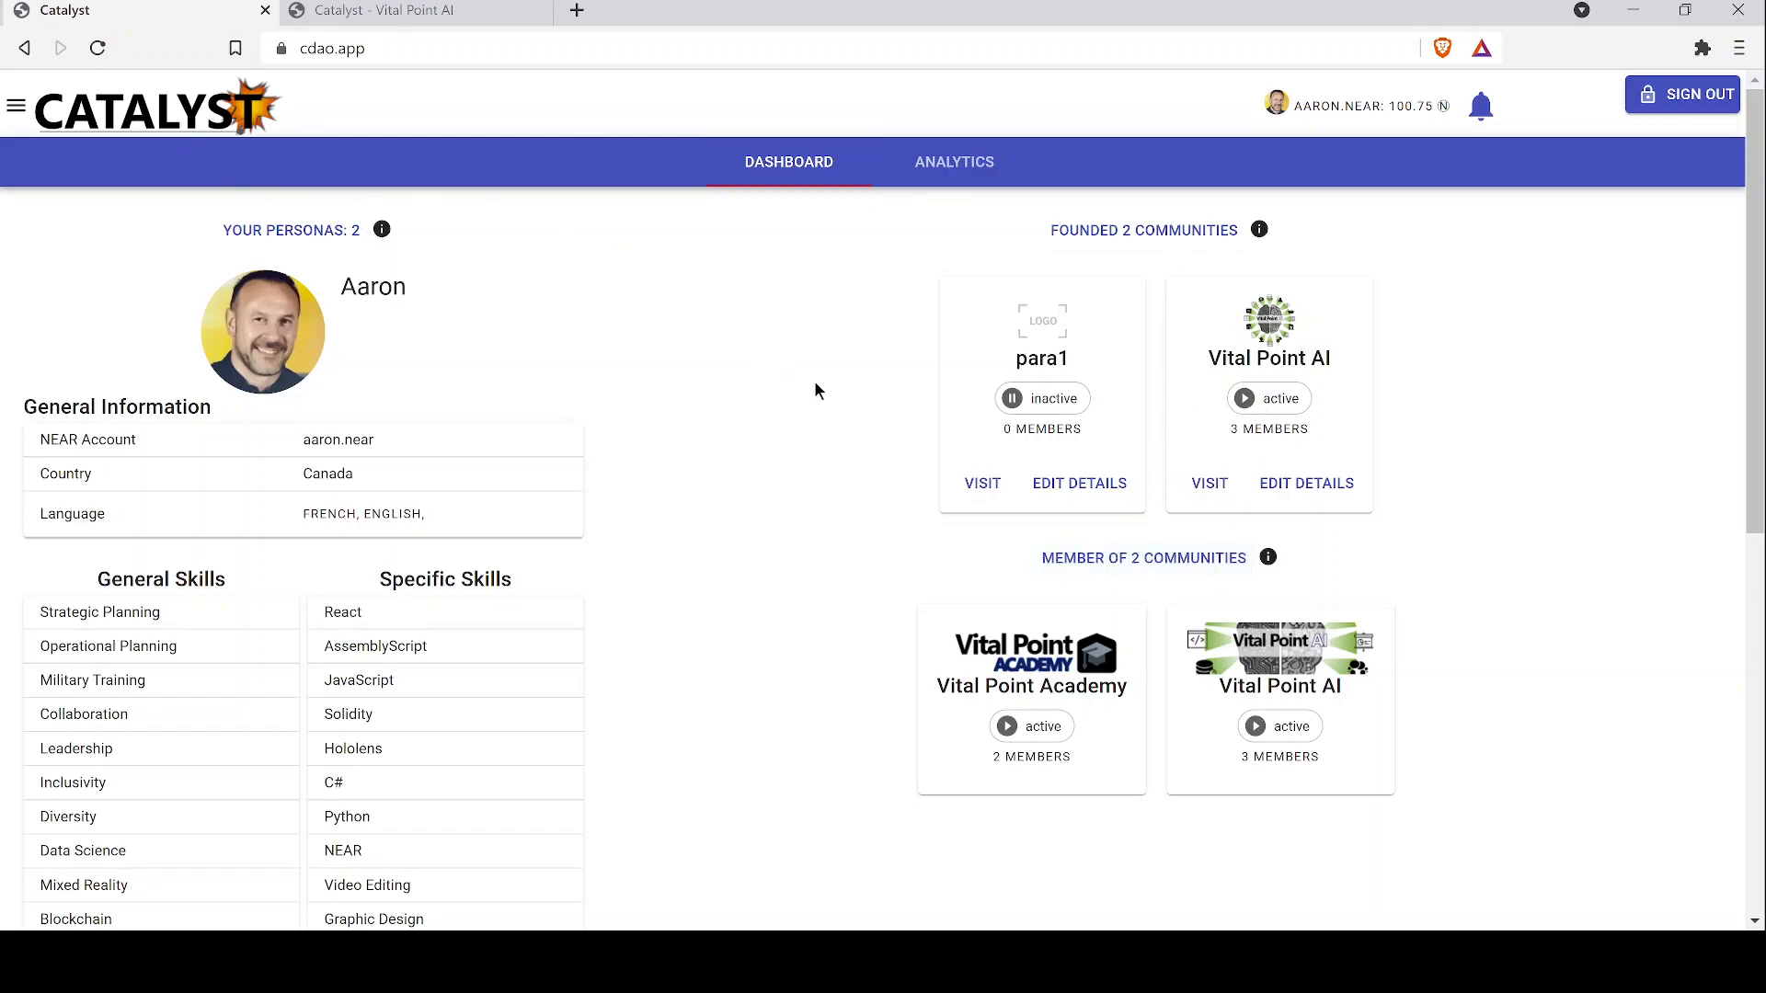
{"action": "scroll", "coordinate": [815, 381], "scroll_direction": "down", "scroll_amount": 7}
{"action": "scroll", "coordinate": [816, 384], "scroll_direction": "up", "scroll_amount": 7}
Create a community named para, accept the 2 NEAR cost, and allow the wallet's transfer and authorization requests
{"action": "left_click", "coordinate": [11, 110]}
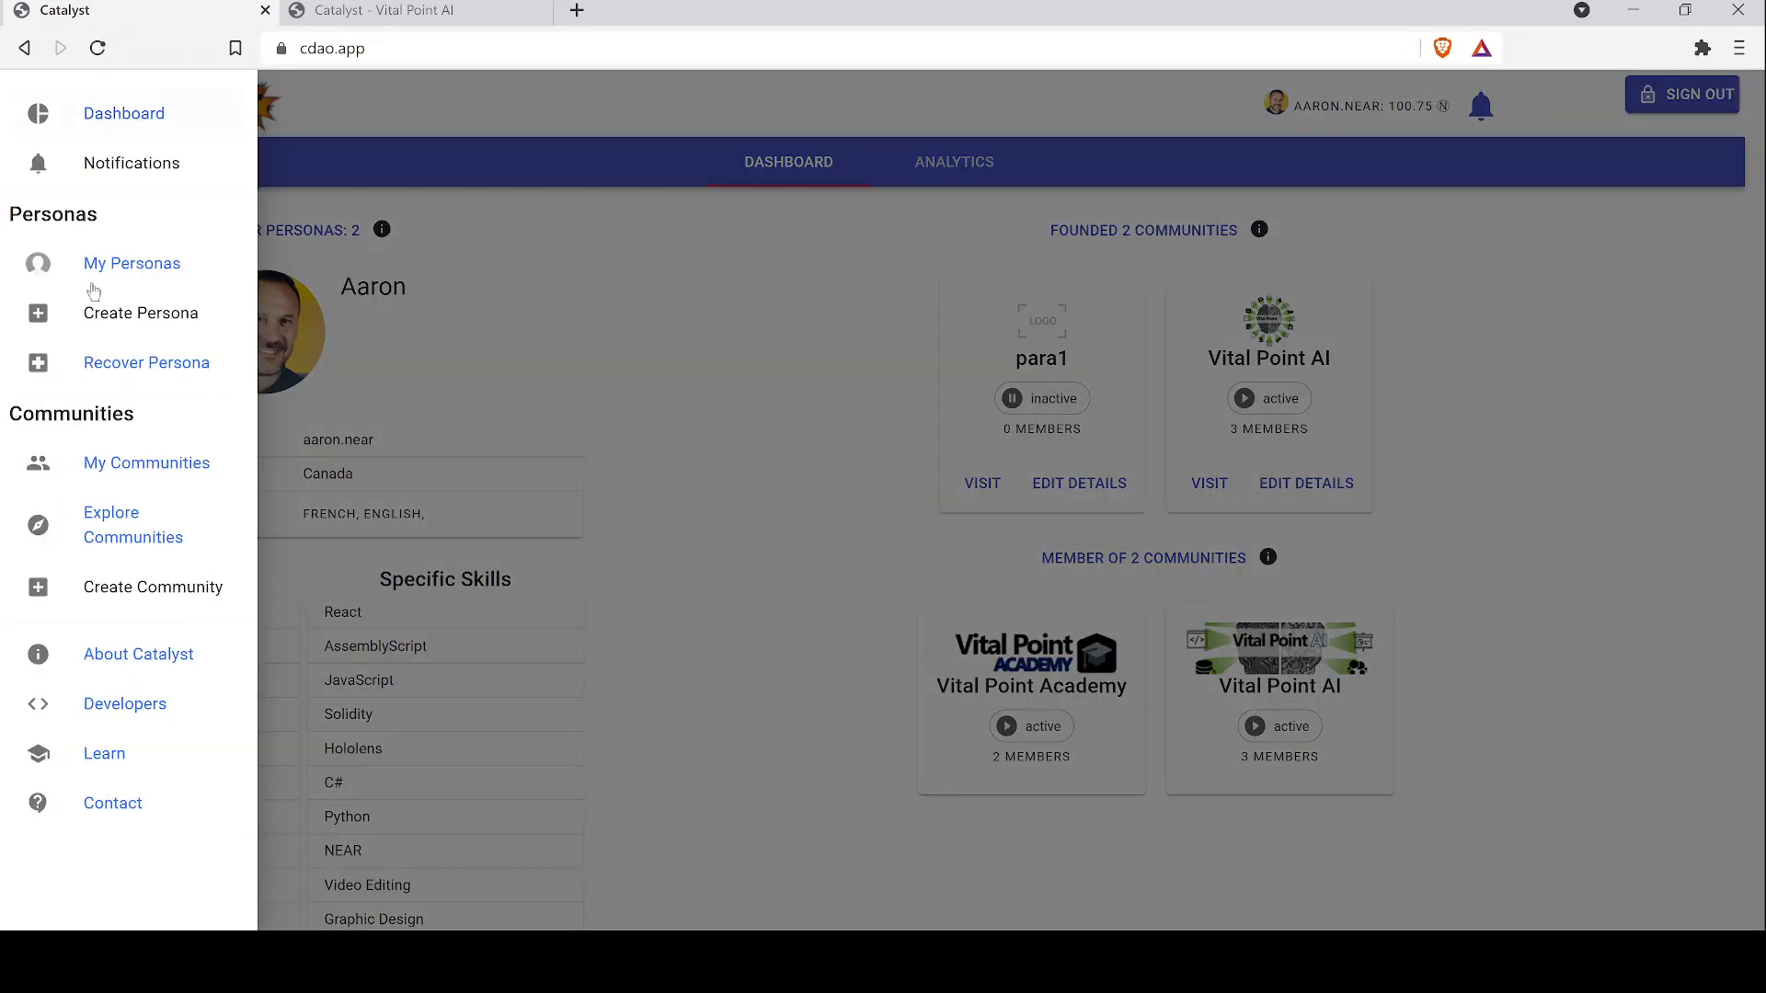
{"action": "left_click", "coordinate": [137, 586]}
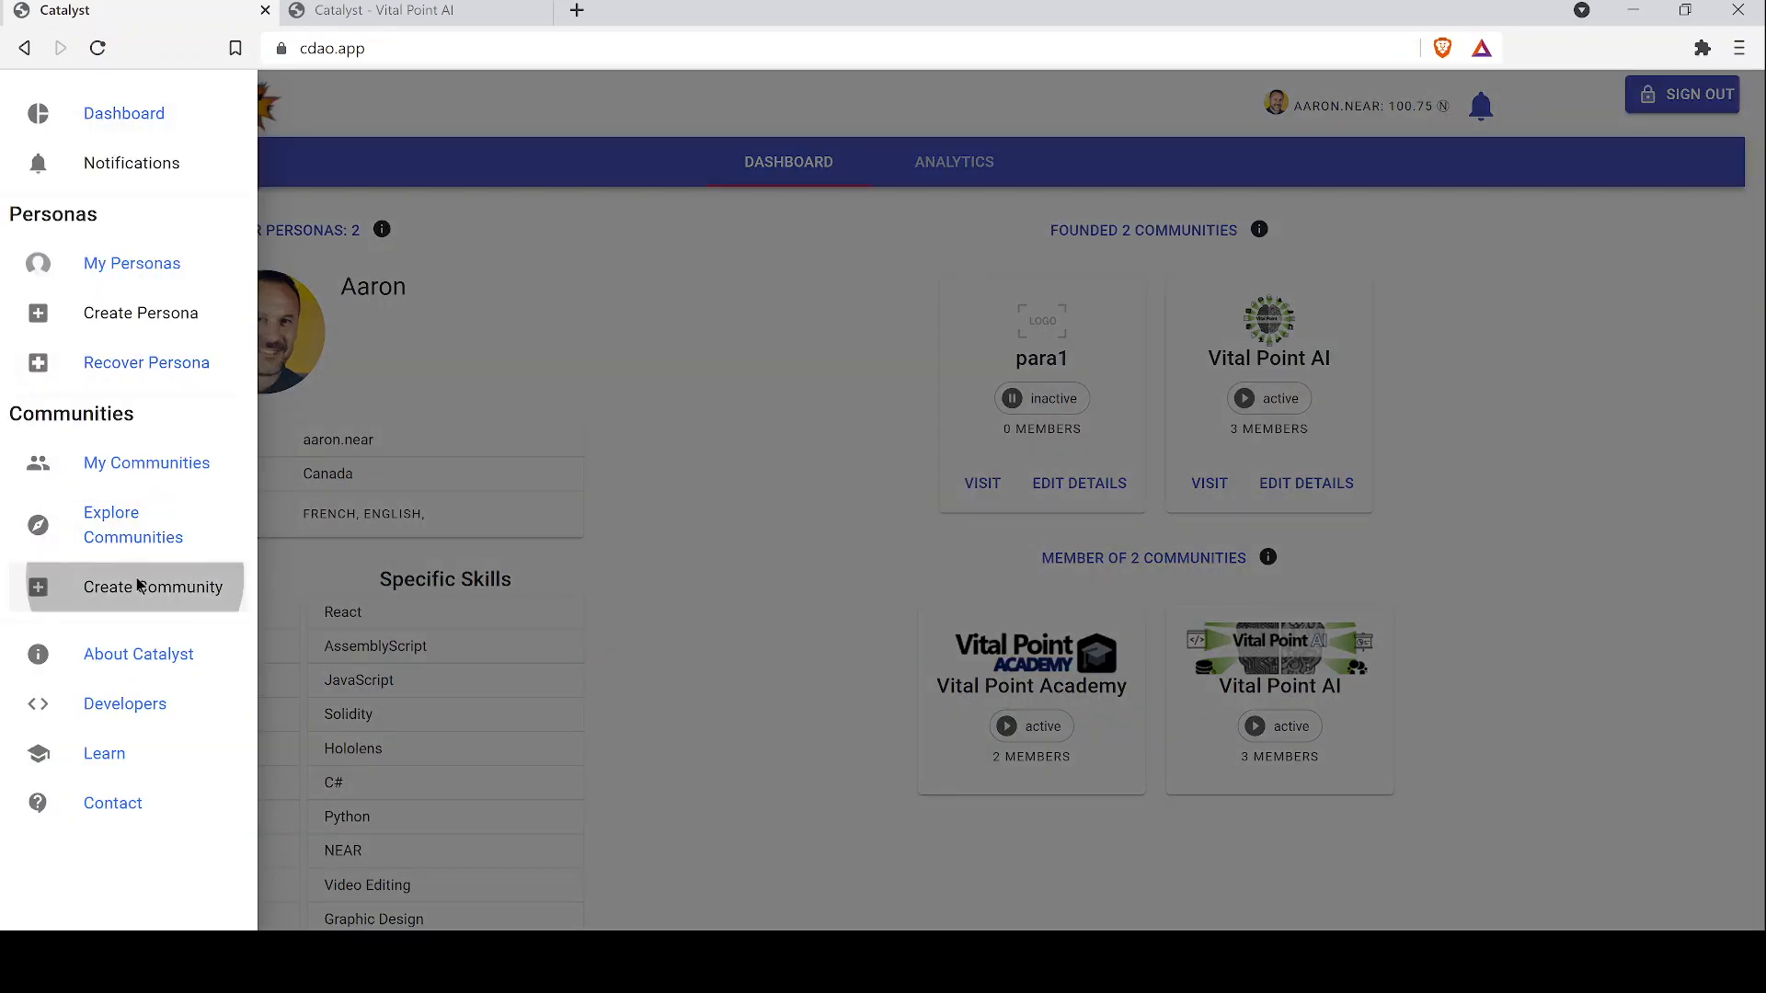
{"action": "type", "text": "para"}
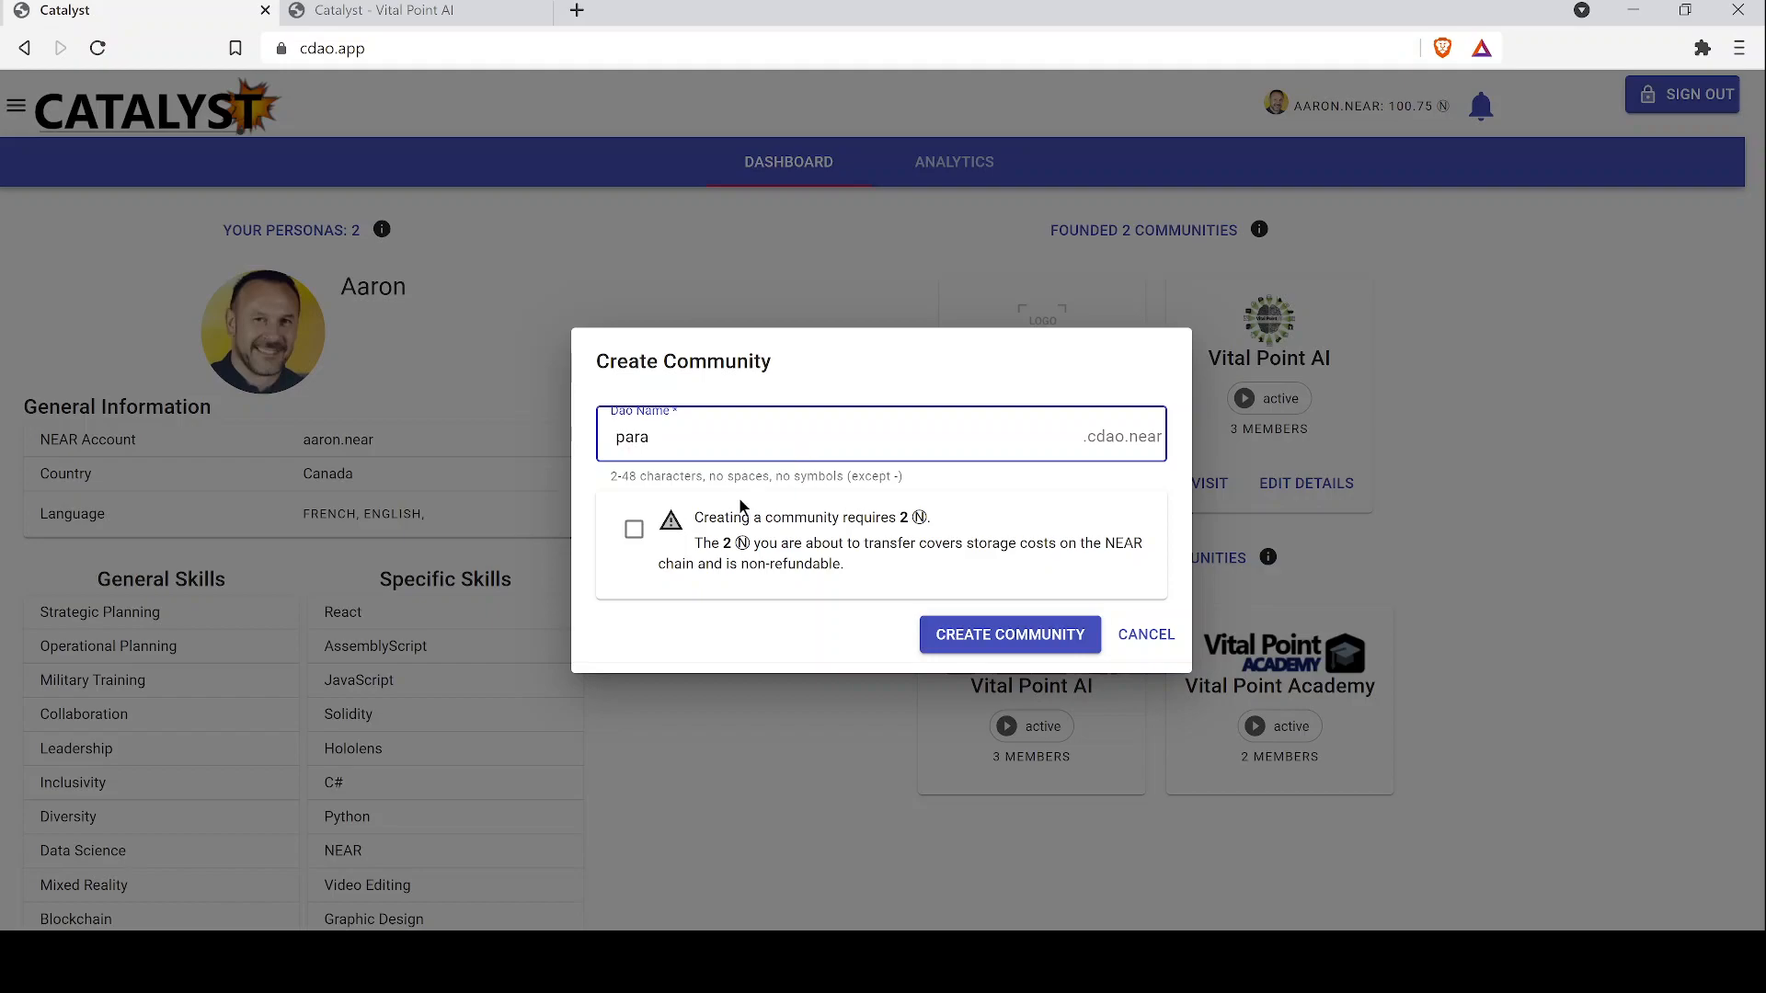
{"action": "left_click", "coordinate": [633, 530]}
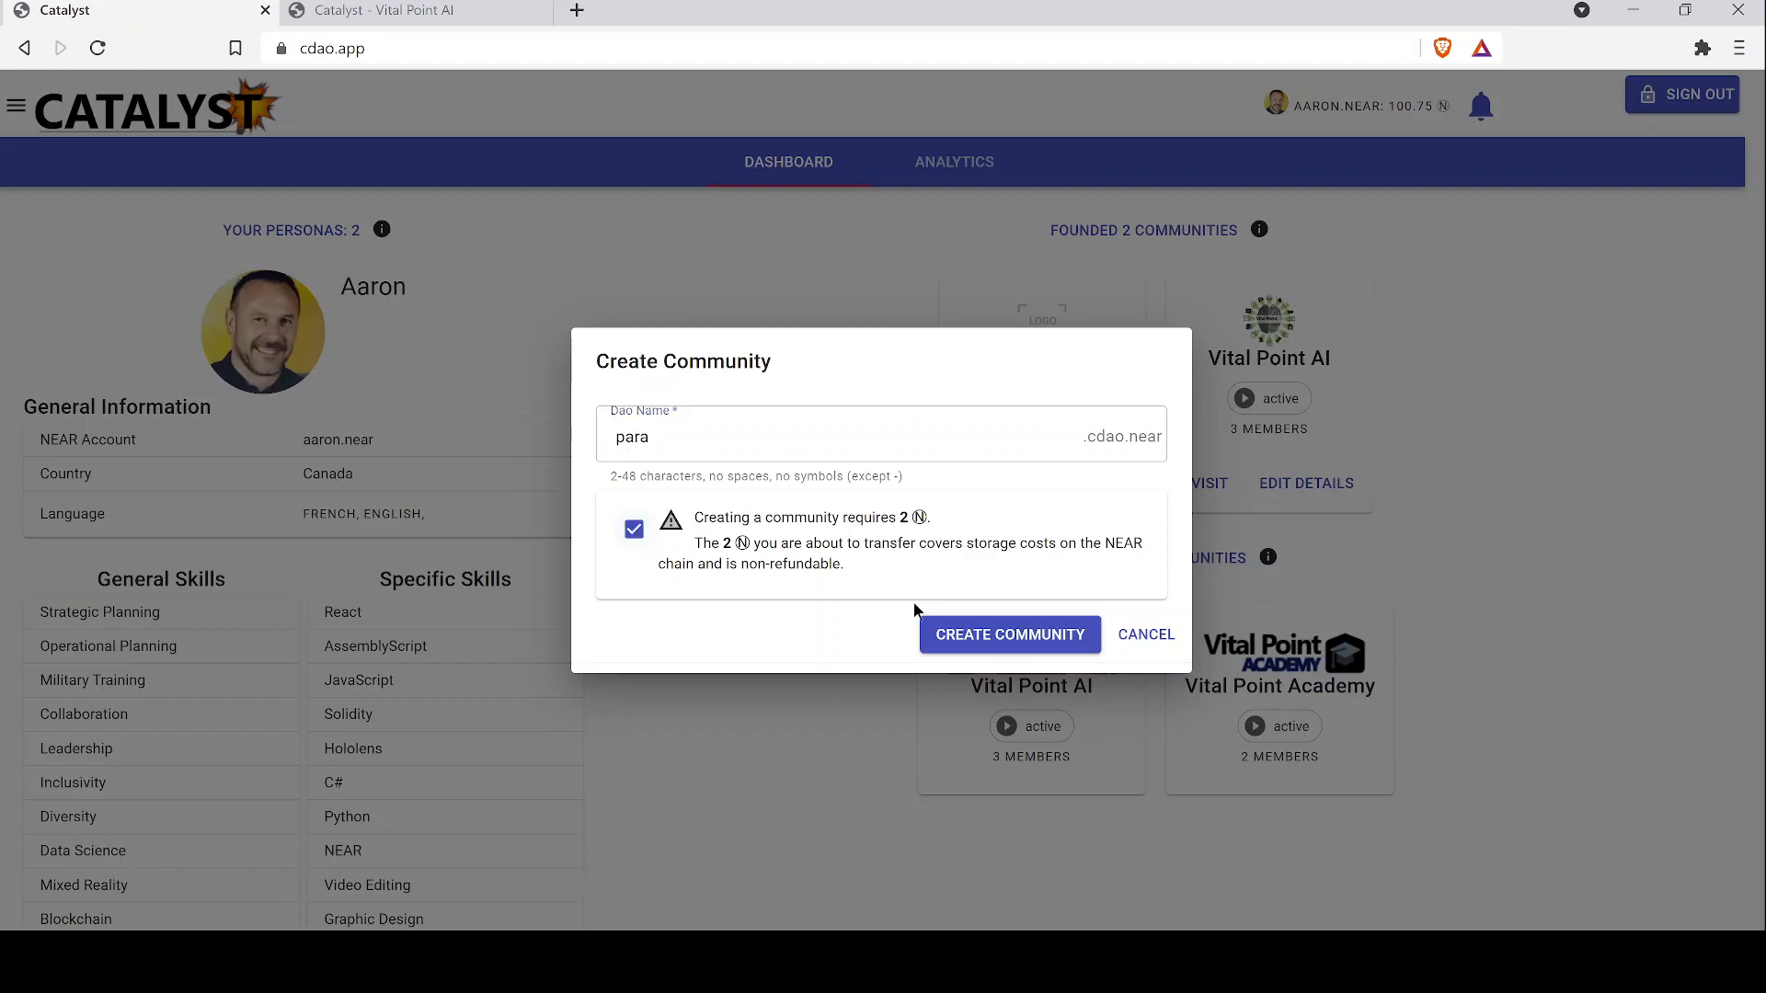
{"action": "left_click", "coordinate": [993, 638]}
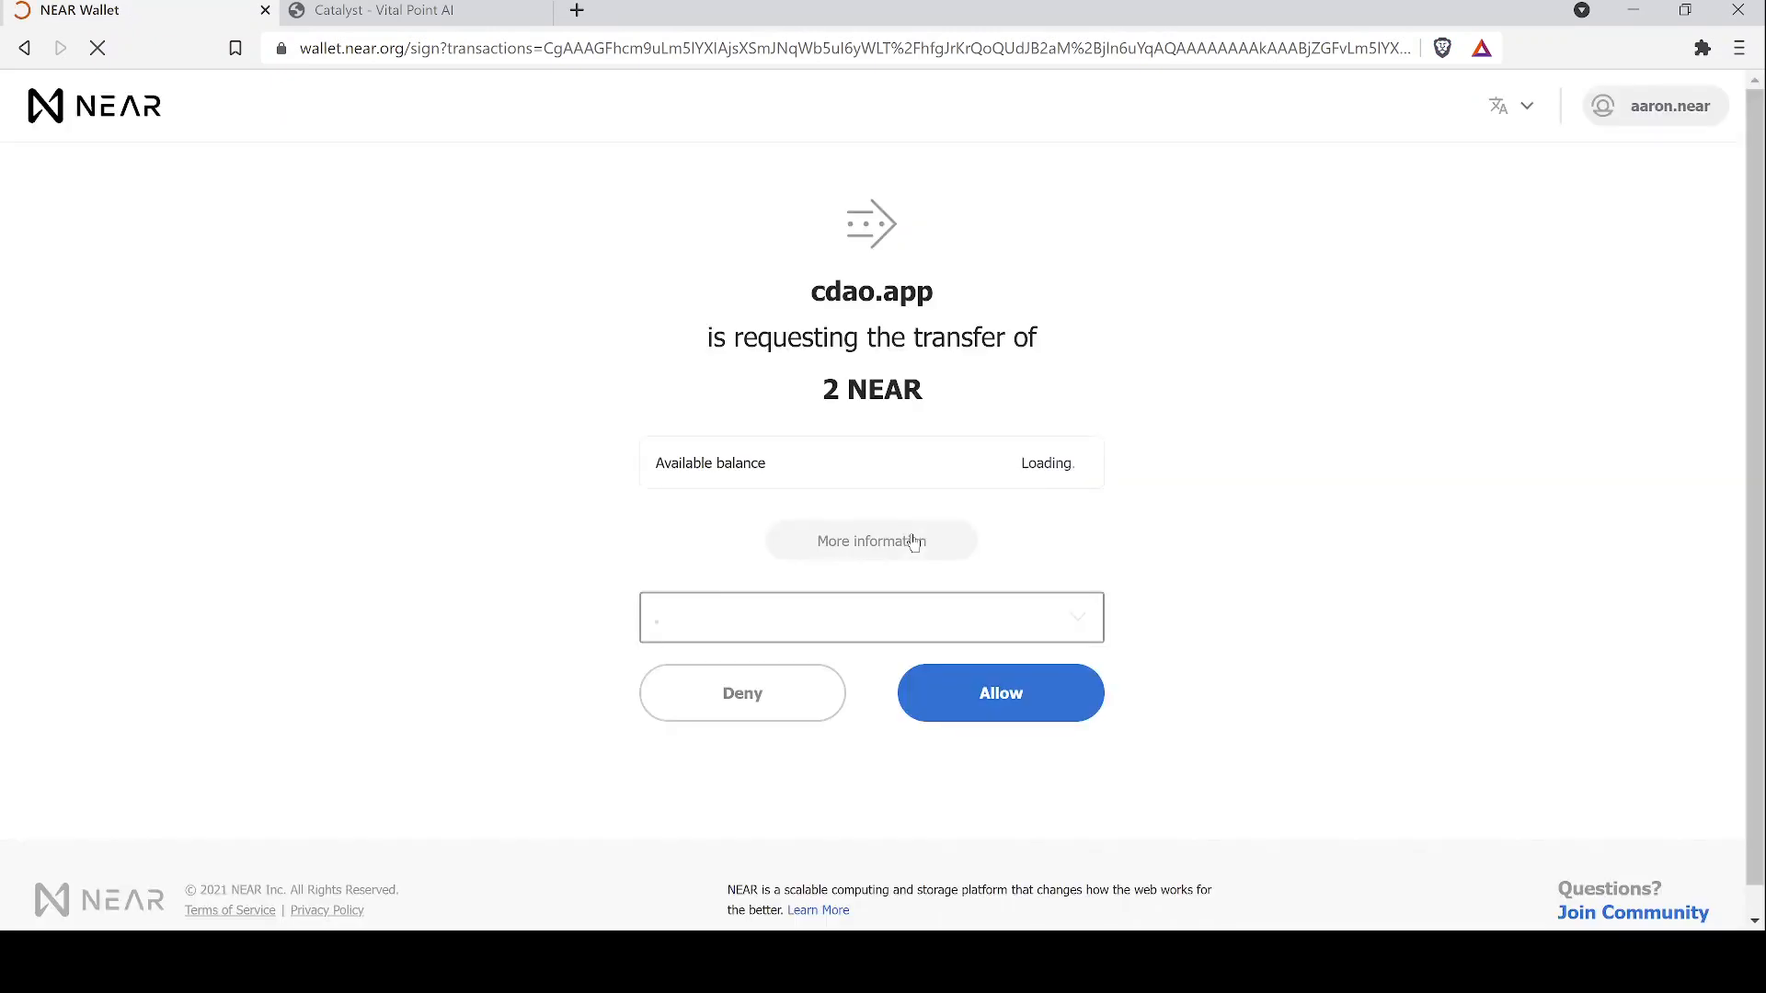
{"action": "left_click", "coordinate": [1009, 707]}
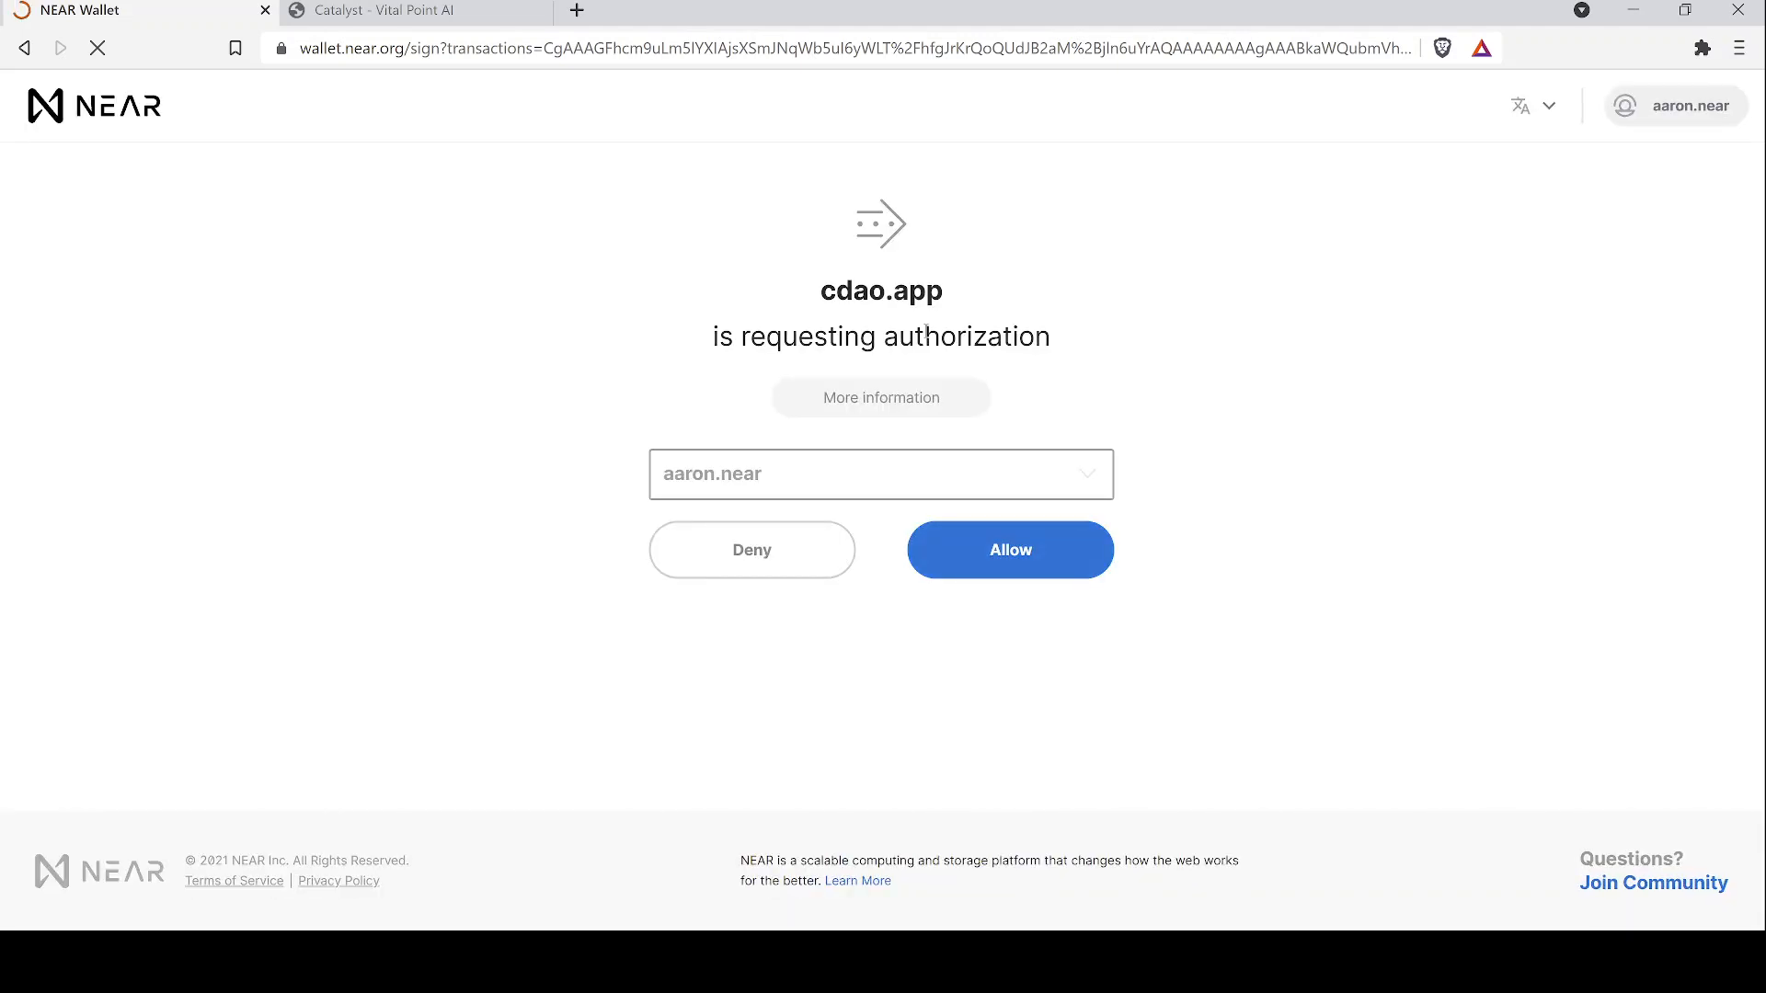
{"action": "left_click", "coordinate": [1034, 563]}
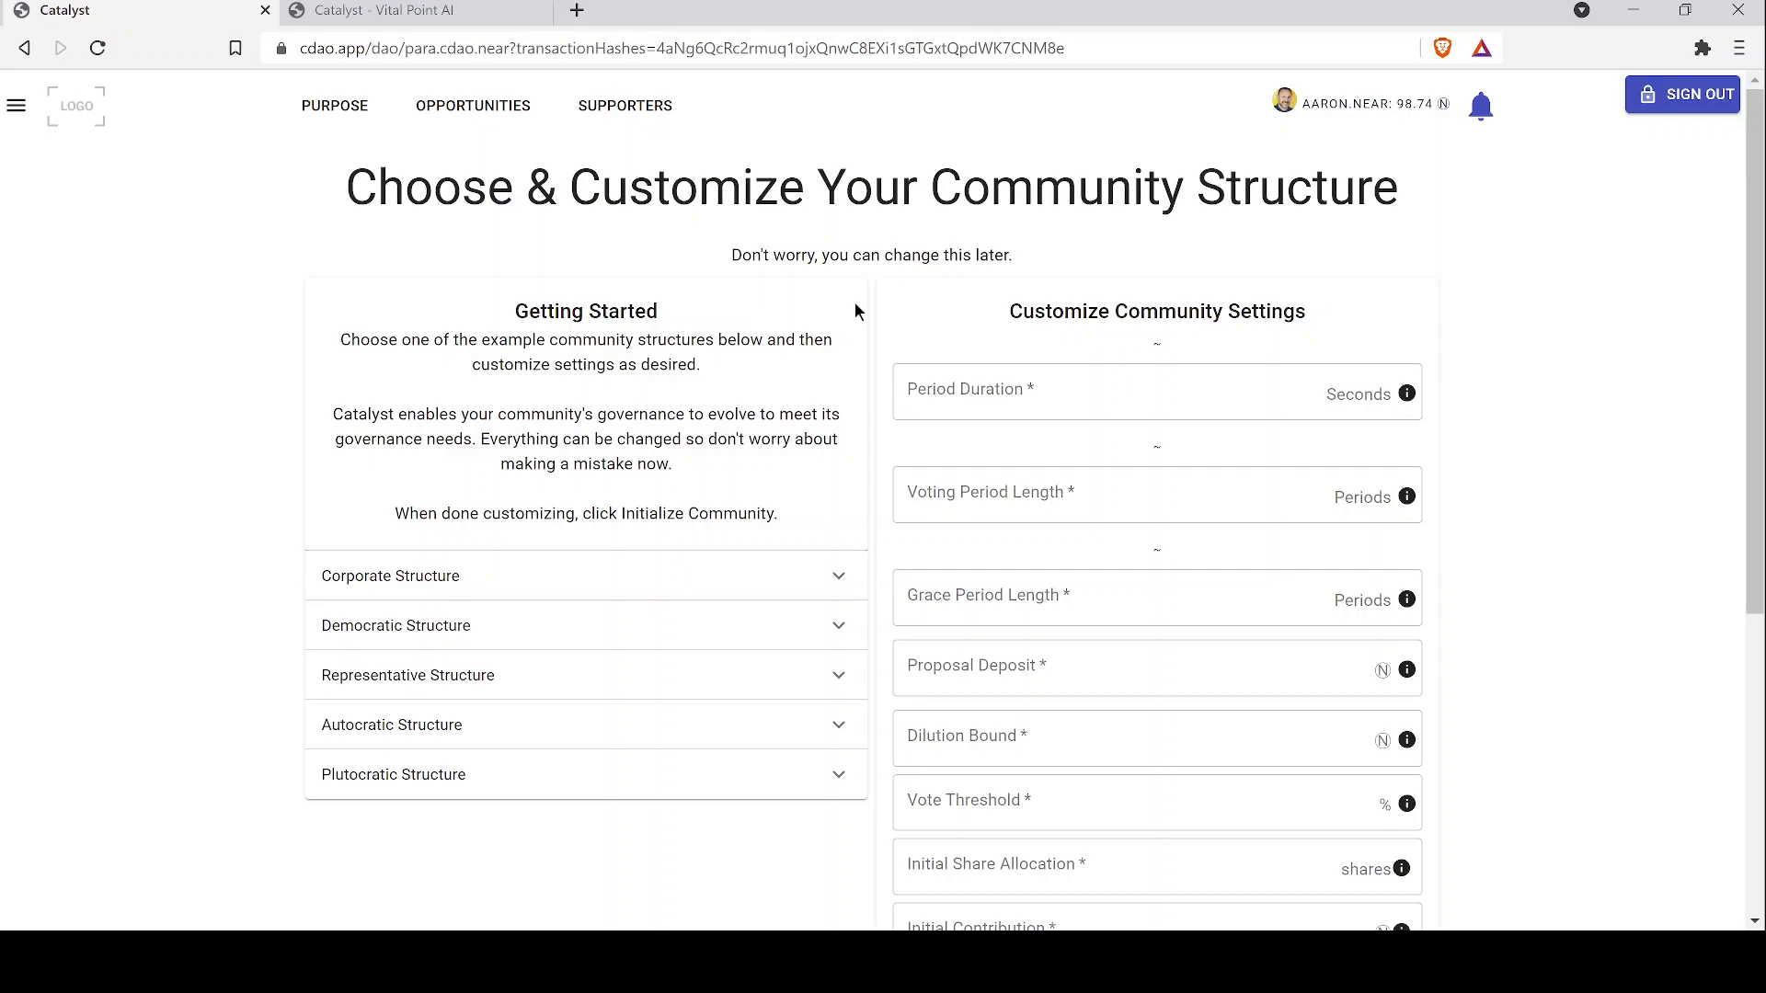
Look over the community settings form and expand the Corporate and Democratic structure descriptions to read them
{"action": "scroll", "coordinate": [835, 416], "scroll_direction": "down", "scroll_amount": 2}
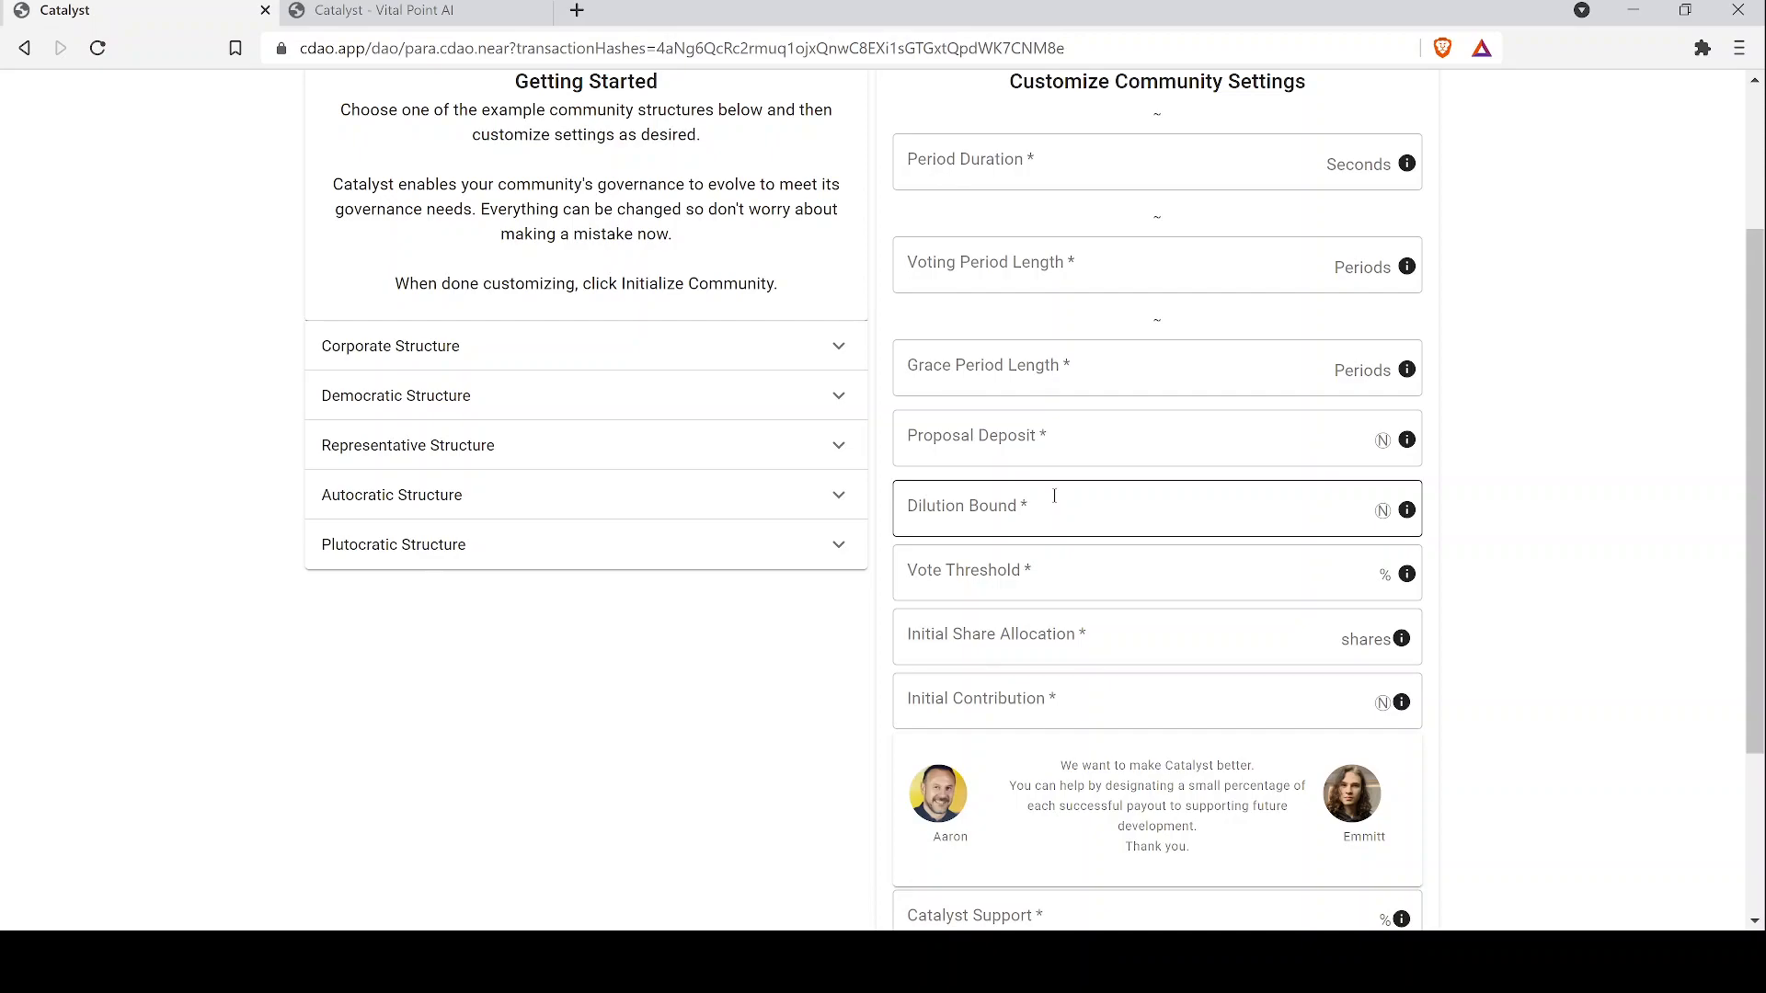
{"action": "scroll", "coordinate": [624, 381], "scroll_direction": "up", "scroll_amount": 1}
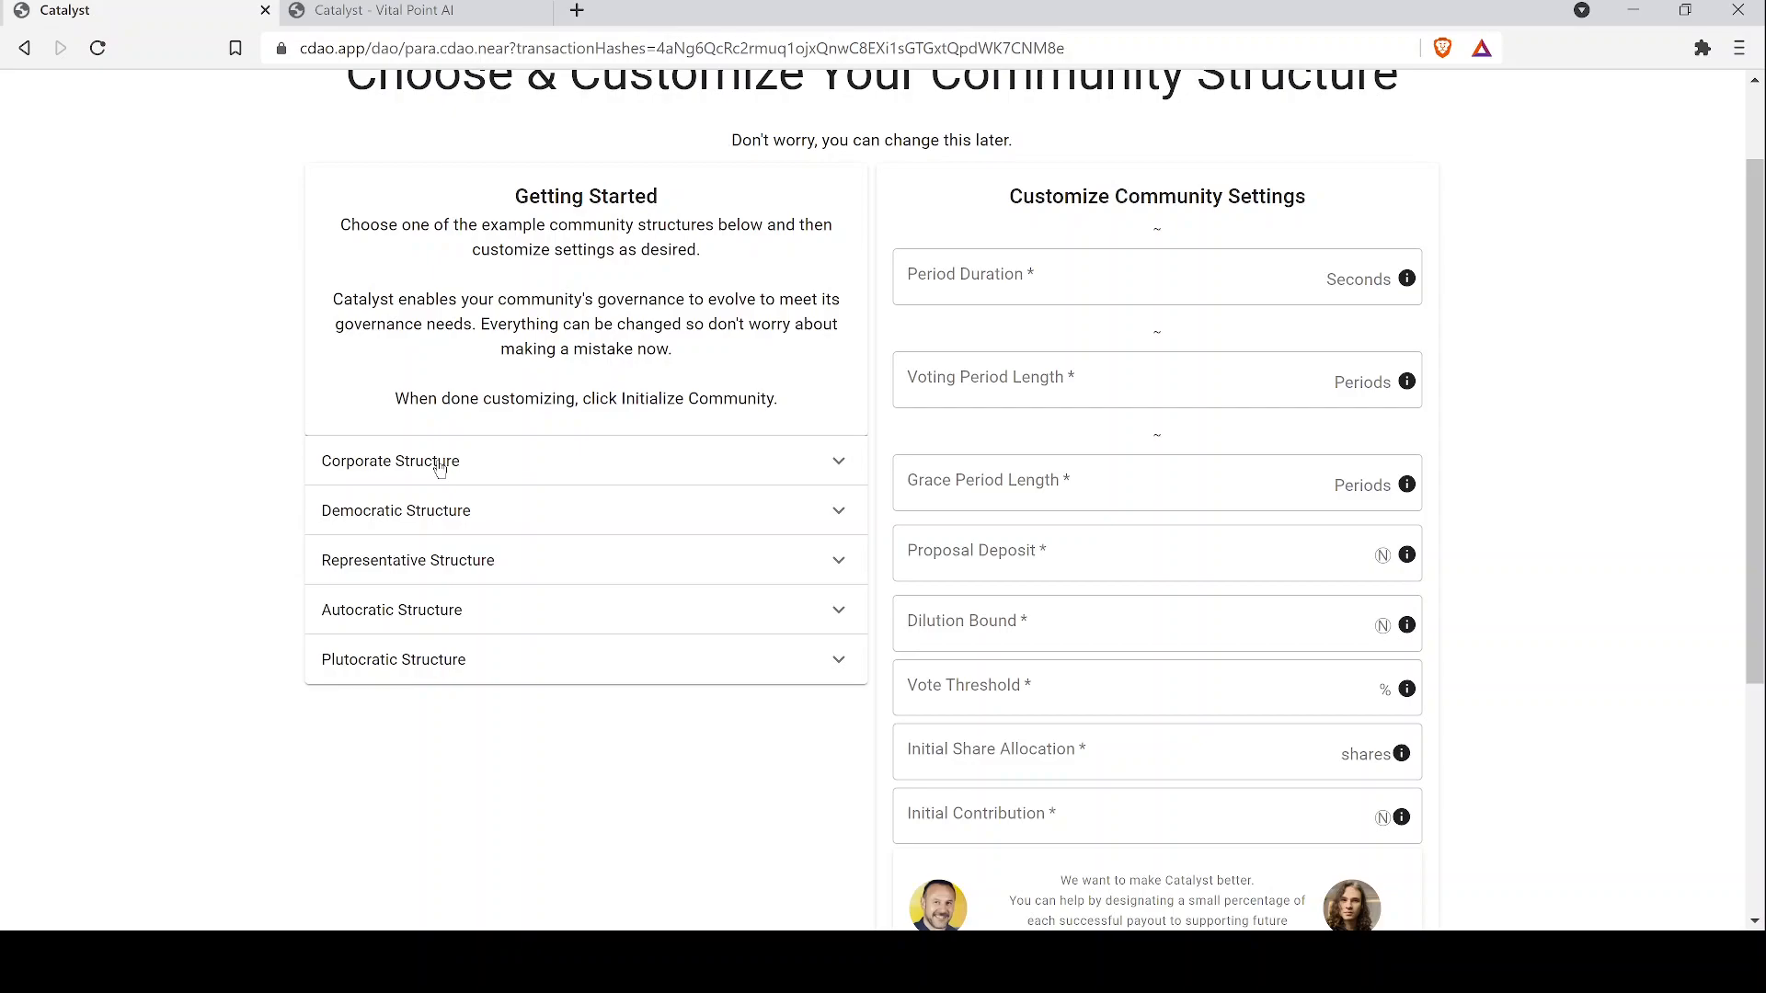
{"action": "left_click", "coordinate": [583, 464]}
{"action": "scroll", "coordinate": [192, 502], "scroll_direction": "down", "scroll_amount": 1}
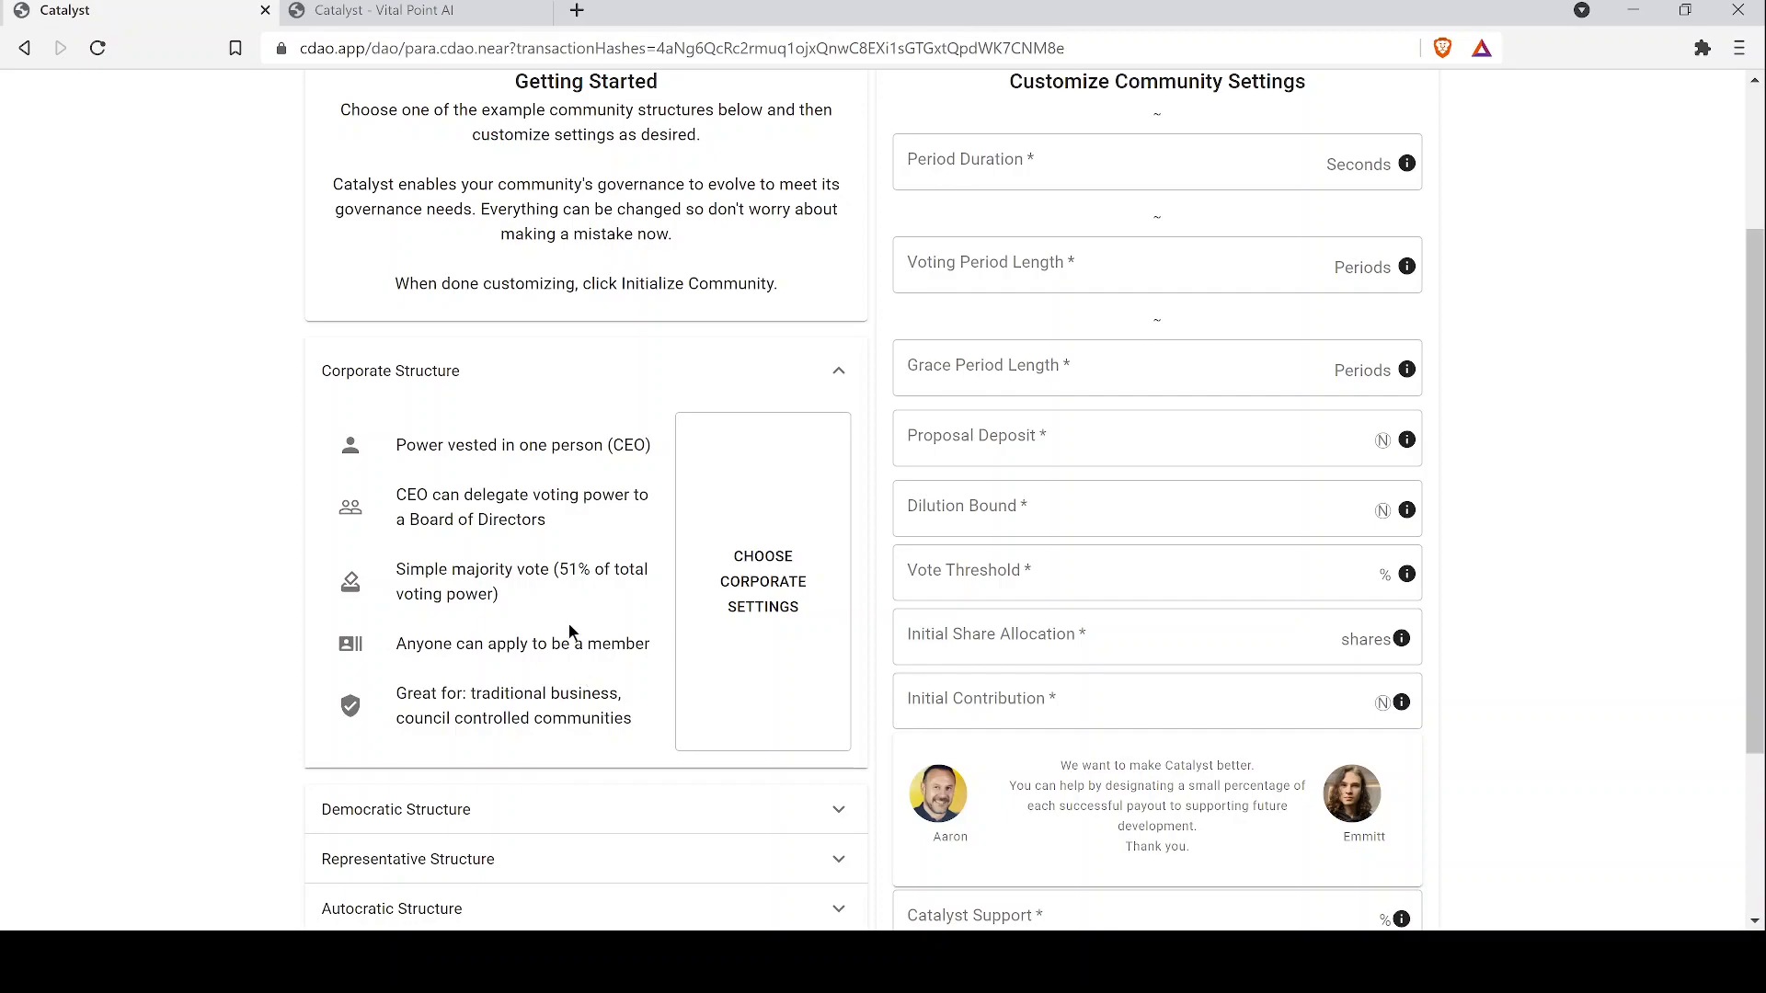
{"action": "scroll", "coordinate": [428, 594], "scroll_direction": "down", "scroll_amount": 3}
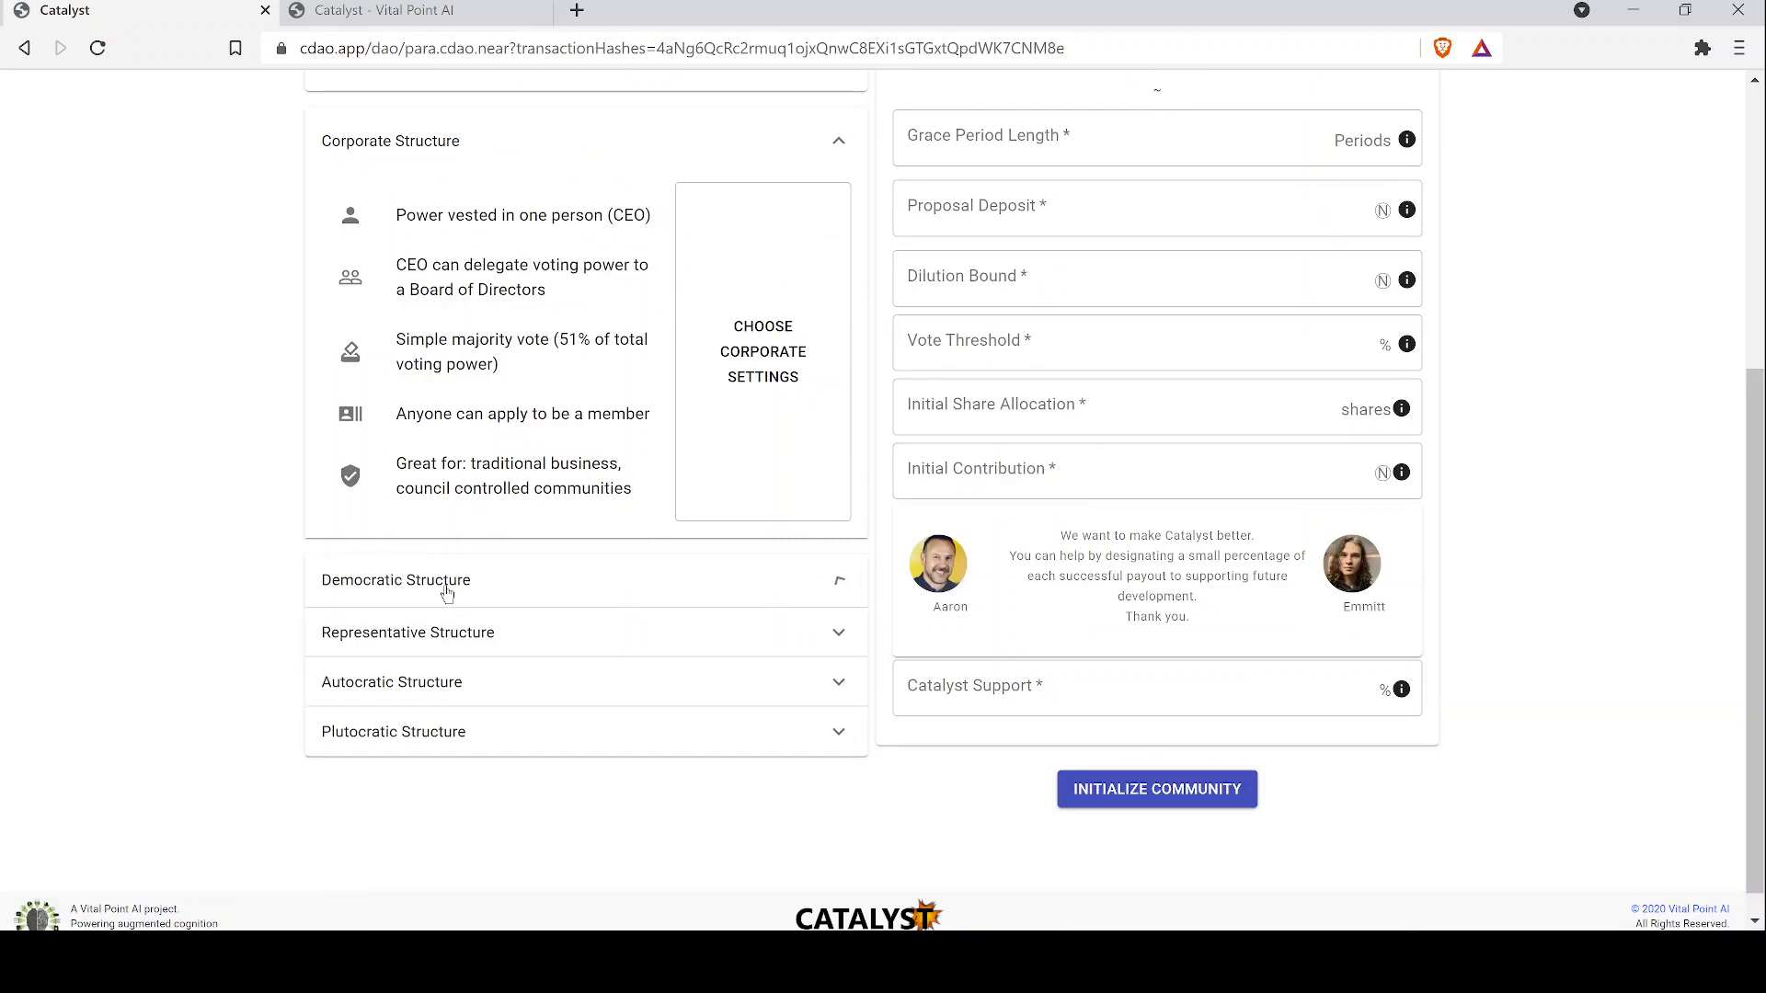
{"action": "left_click", "coordinate": [447, 592]}
{"action": "scroll", "coordinate": [256, 570], "scroll_direction": "down", "scroll_amount": 3}
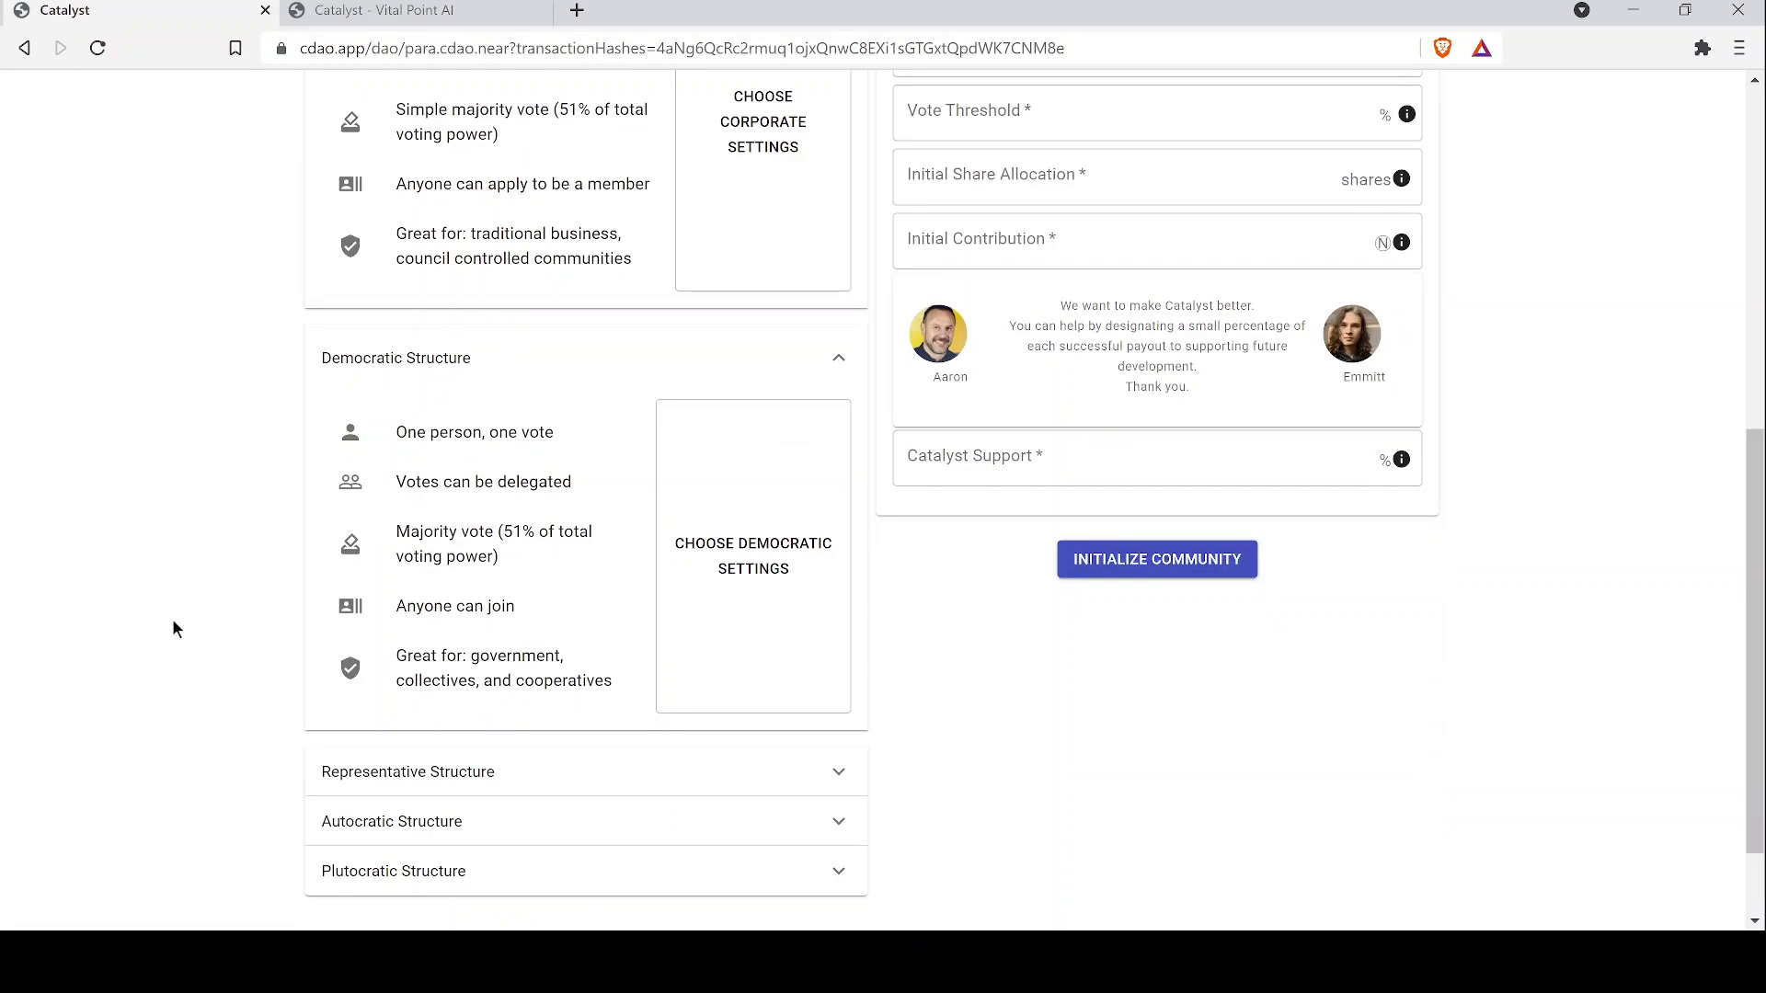
Expand and read the Representative, Autocratic and Plutocratic structure descriptions
{"action": "scroll", "coordinate": [175, 629], "scroll_direction": "down", "scroll_amount": 2}
{"action": "left_click", "coordinate": [442, 664]}
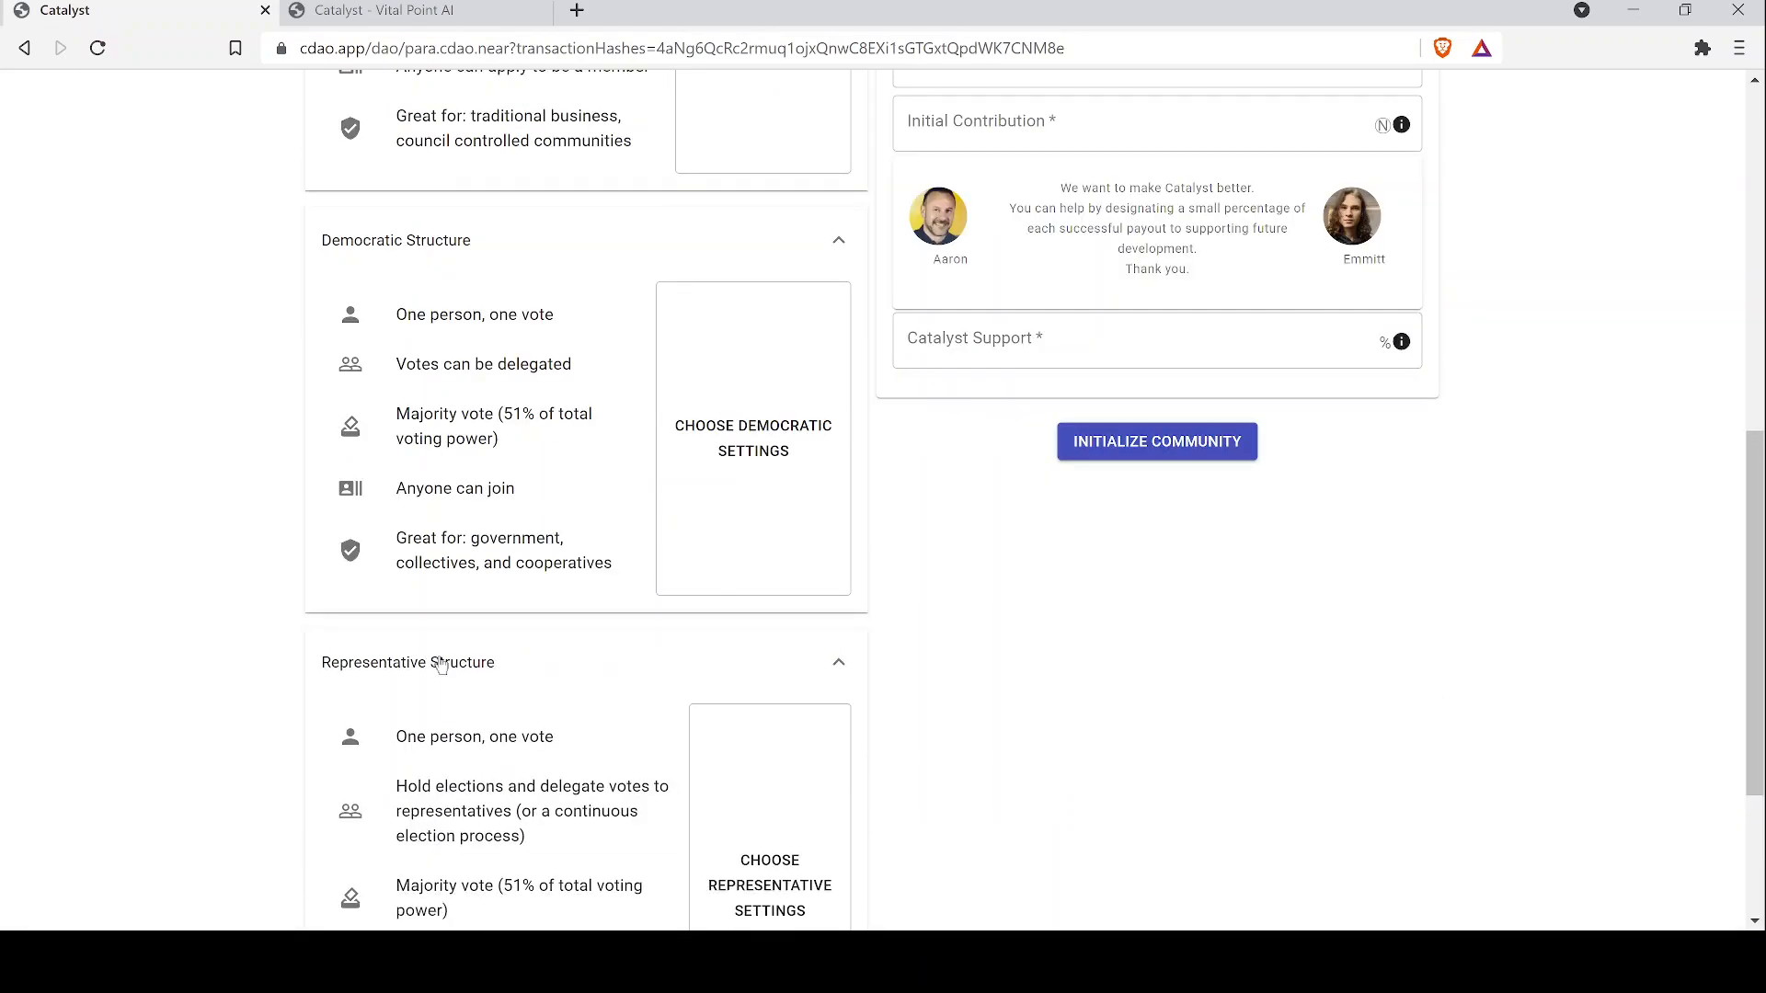
{"action": "scroll", "coordinate": [229, 619], "scroll_direction": "down", "scroll_amount": 3}
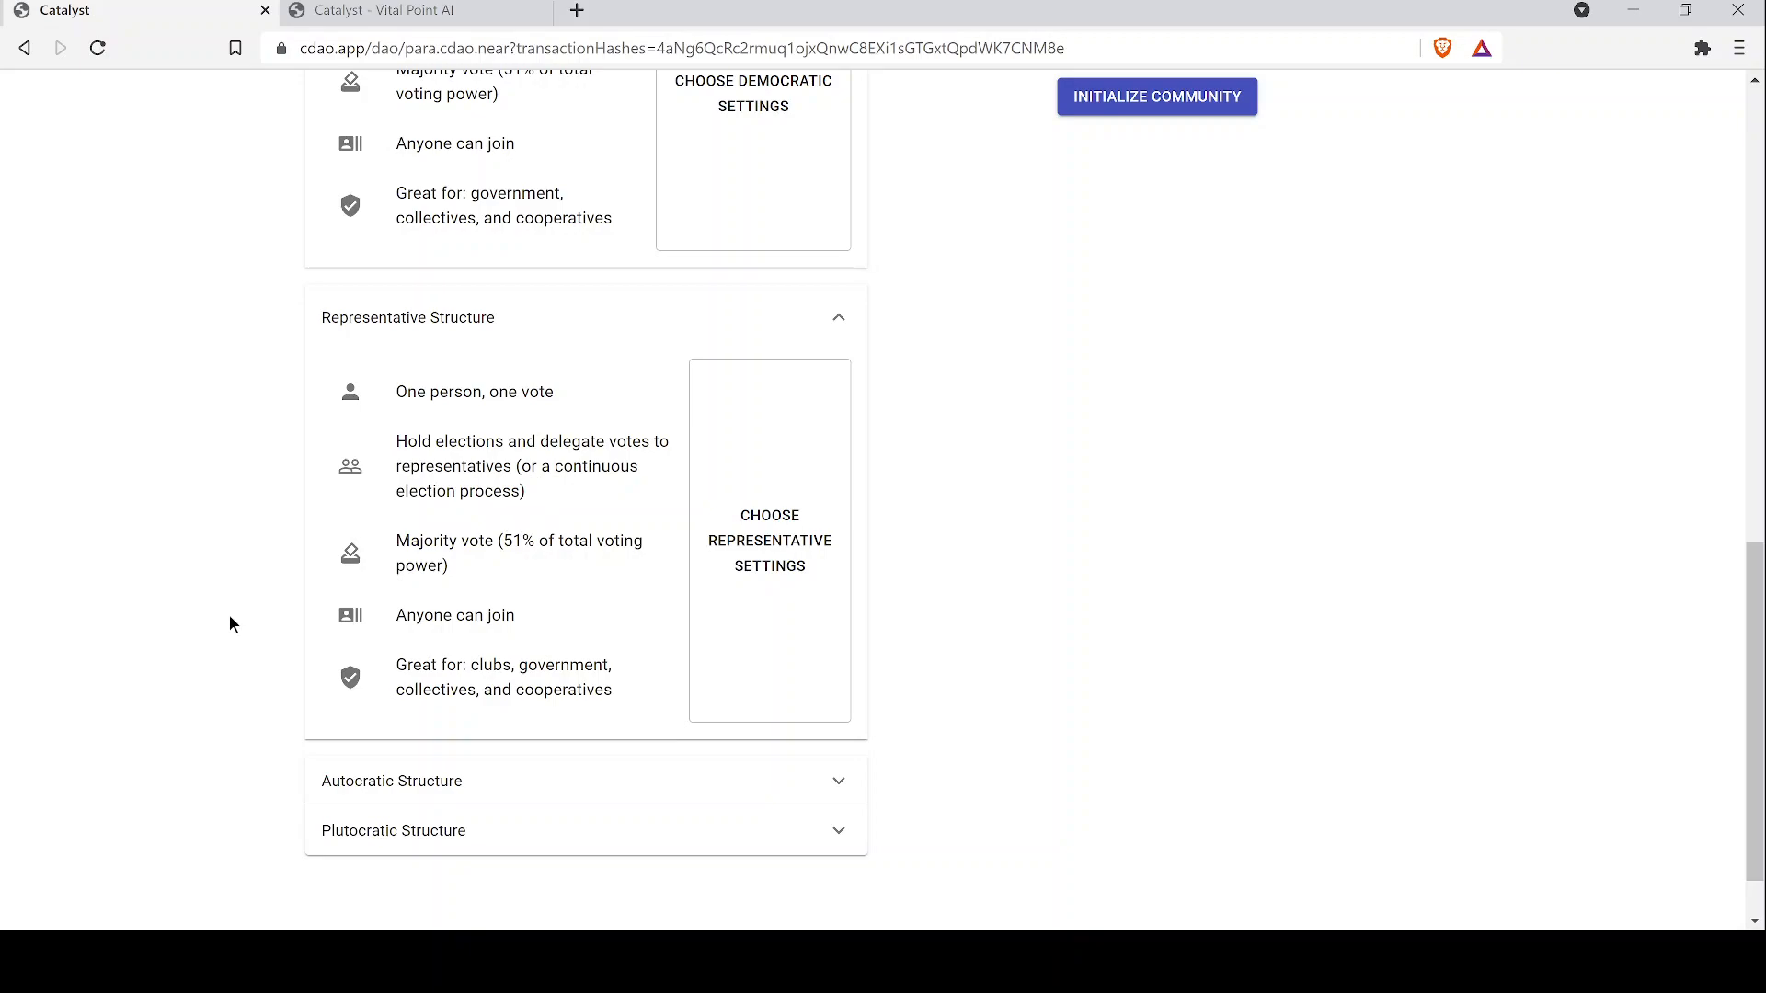
{"action": "scroll", "coordinate": [458, 719], "scroll_direction": "down", "scroll_amount": 1}
{"action": "left_click", "coordinate": [458, 719]}
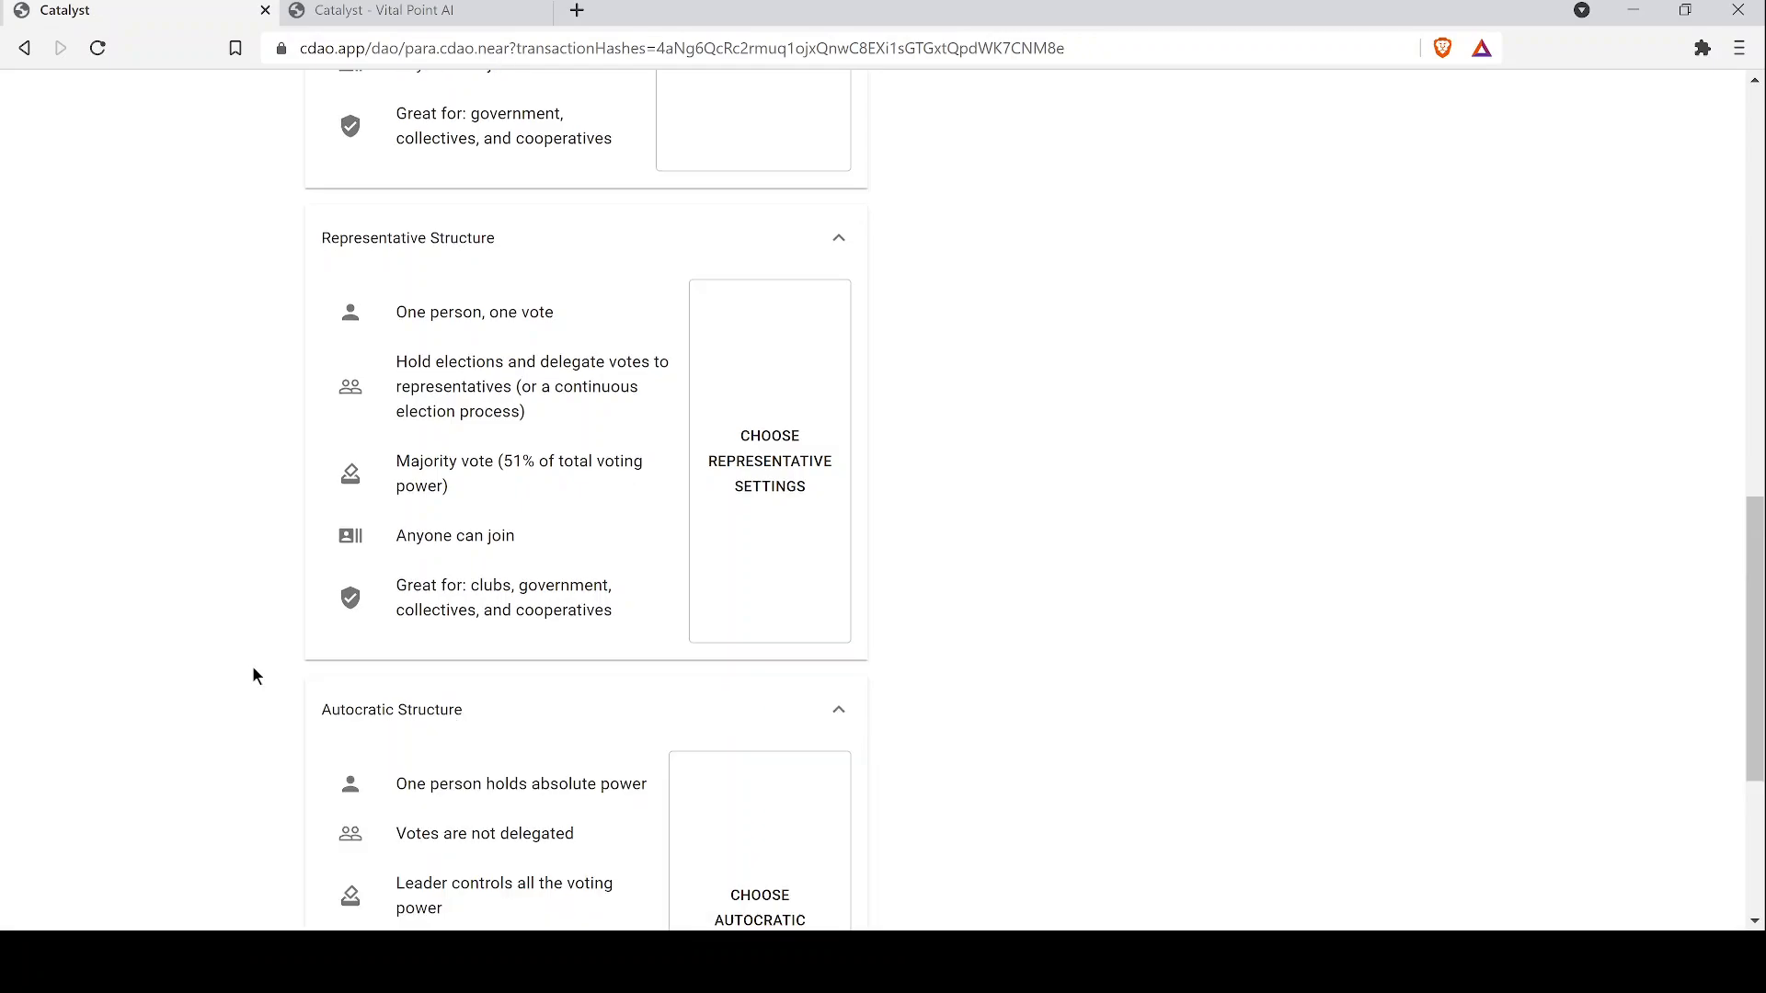
{"action": "scroll", "coordinate": [252, 662], "scroll_direction": "down", "scroll_amount": 4}
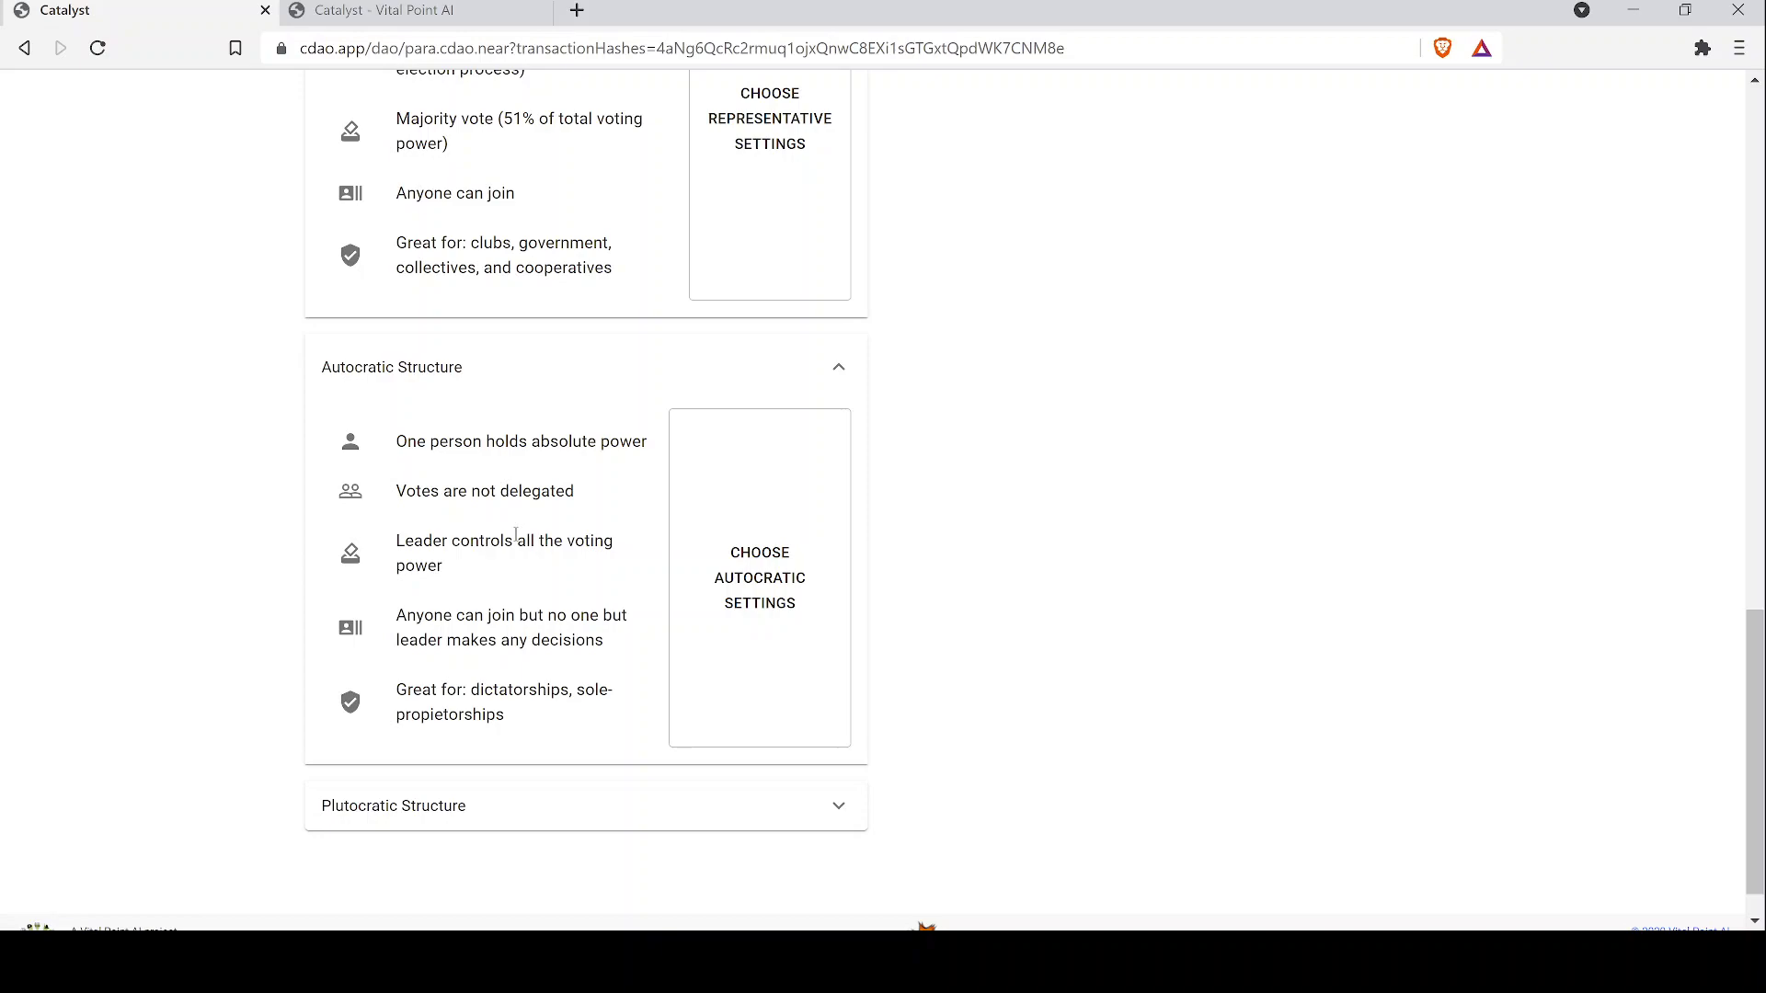
{"action": "scroll", "coordinate": [267, 633], "scroll_direction": "down", "scroll_amount": 1}
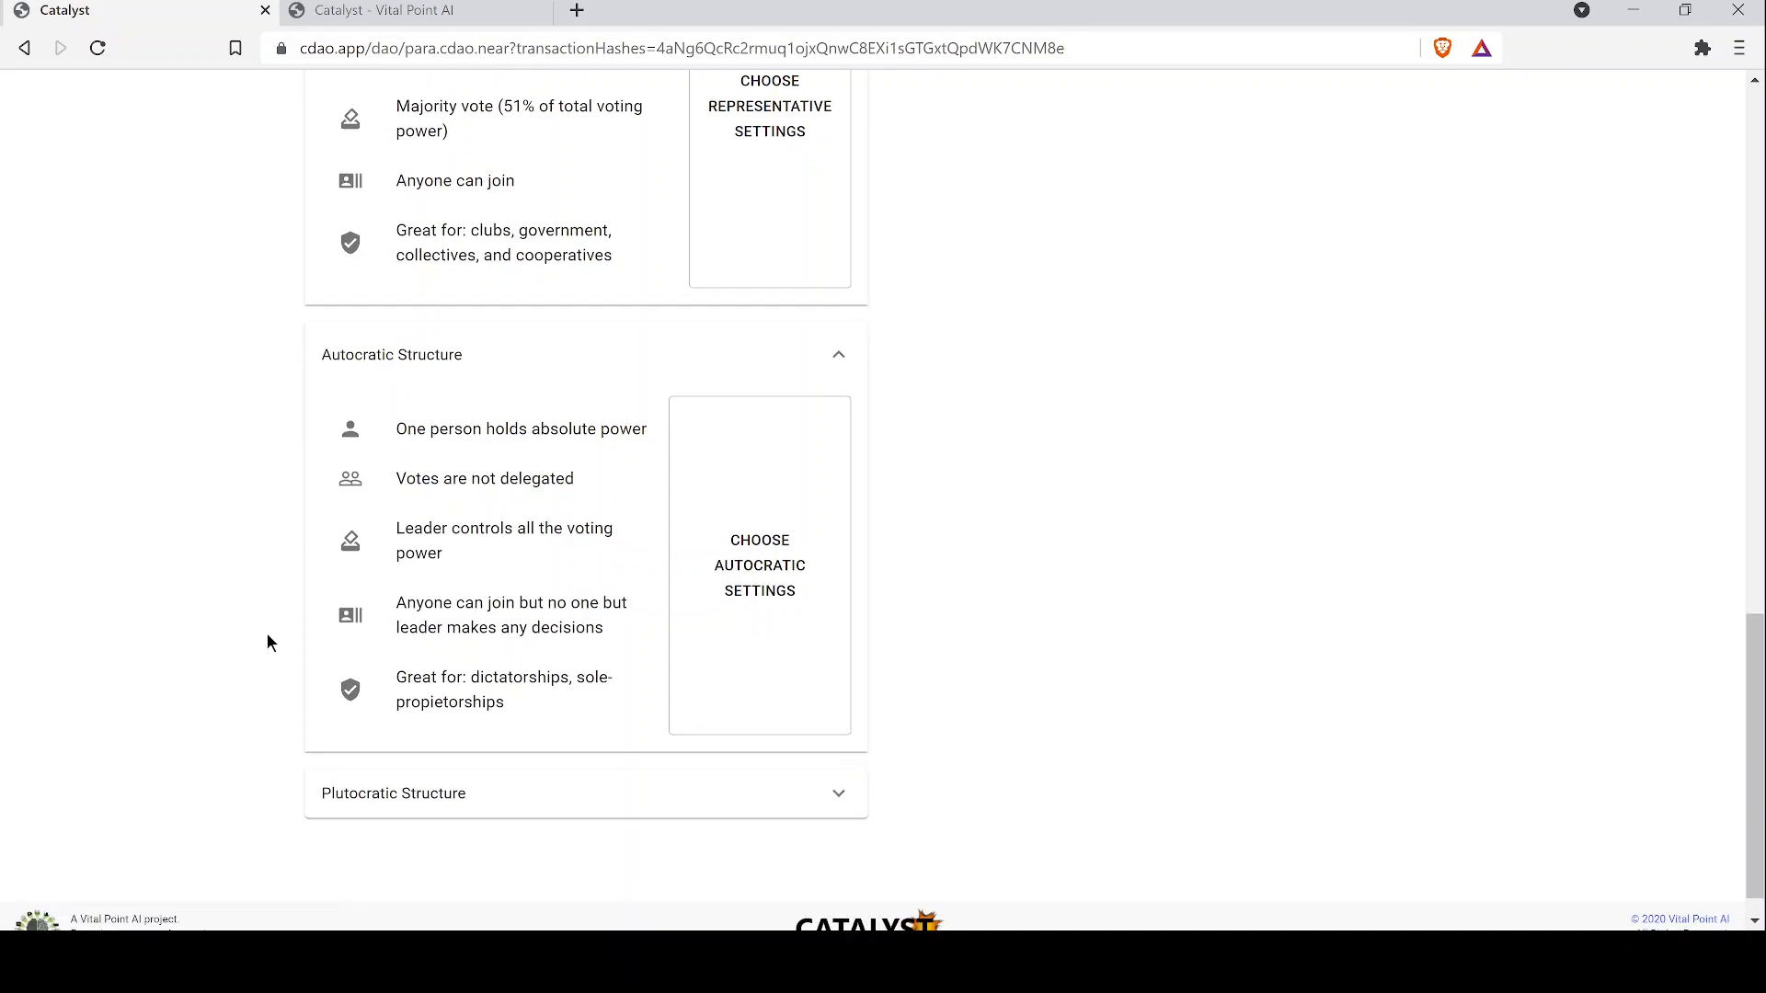
{"action": "left_click", "coordinate": [449, 753]}
{"action": "scroll", "coordinate": [216, 682], "scroll_direction": "down", "scroll_amount": 5}
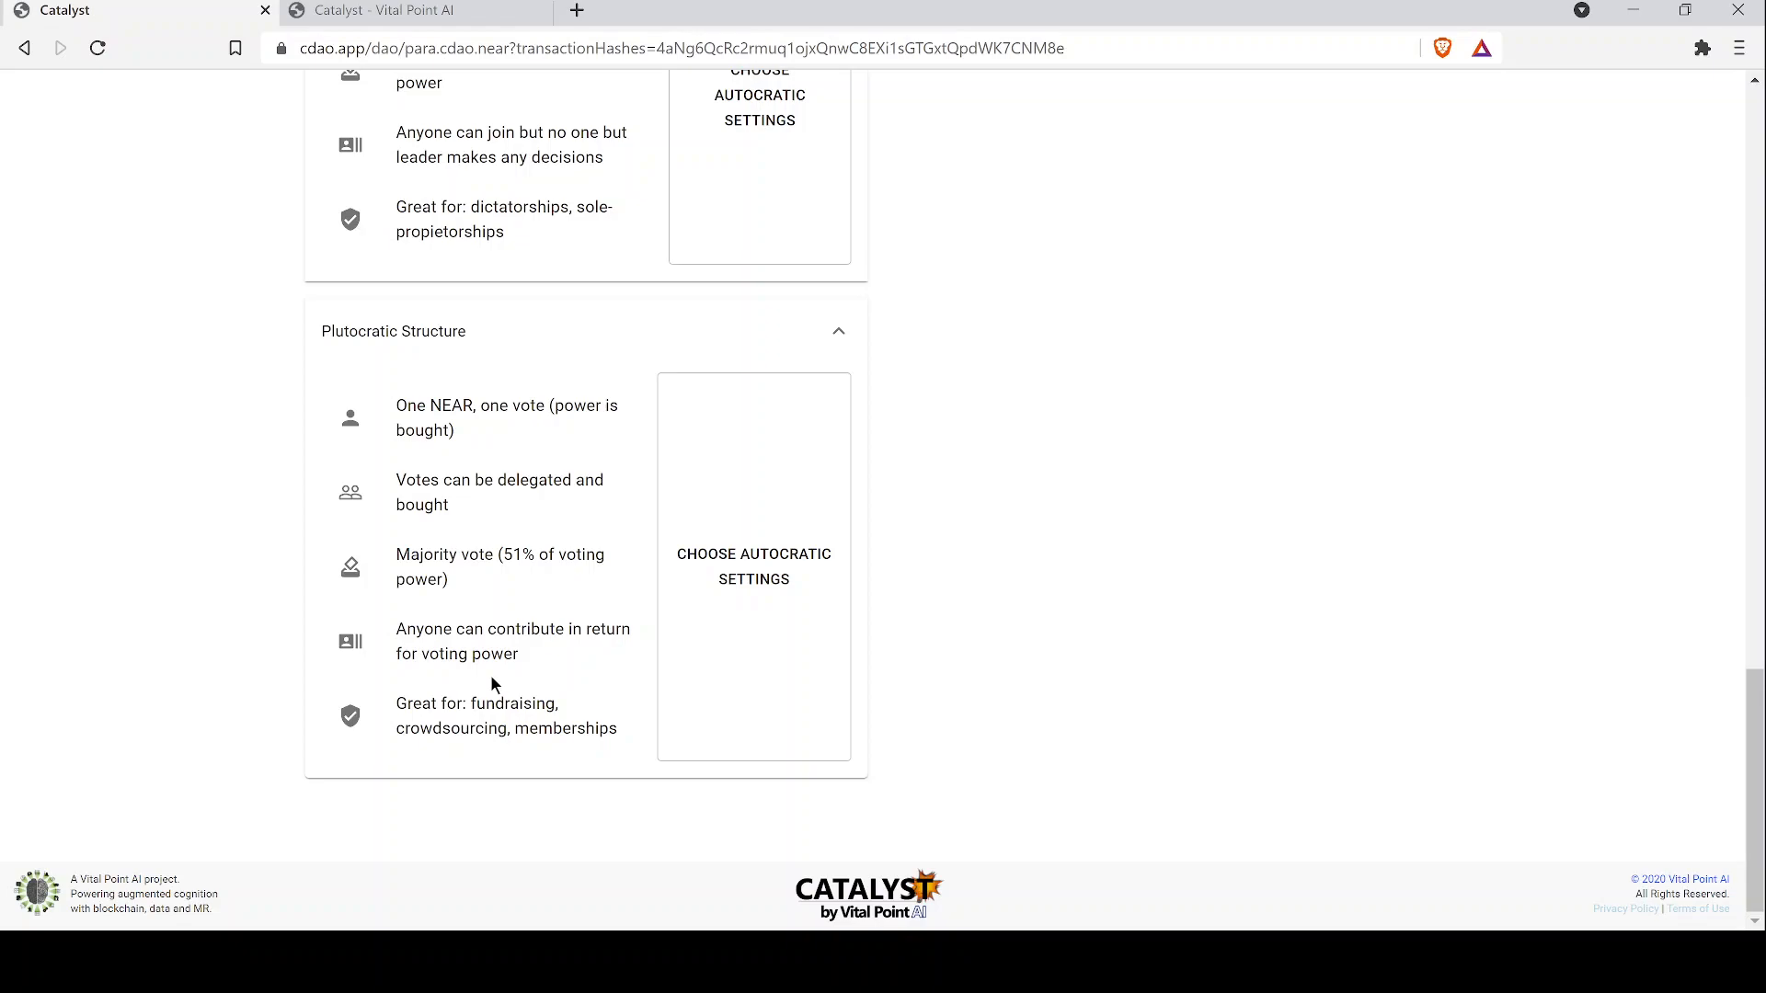
Apply the corporate structure's preset settings to the community
{"action": "scroll", "coordinate": [875, 644], "scroll_direction": "up", "scroll_amount": 10}
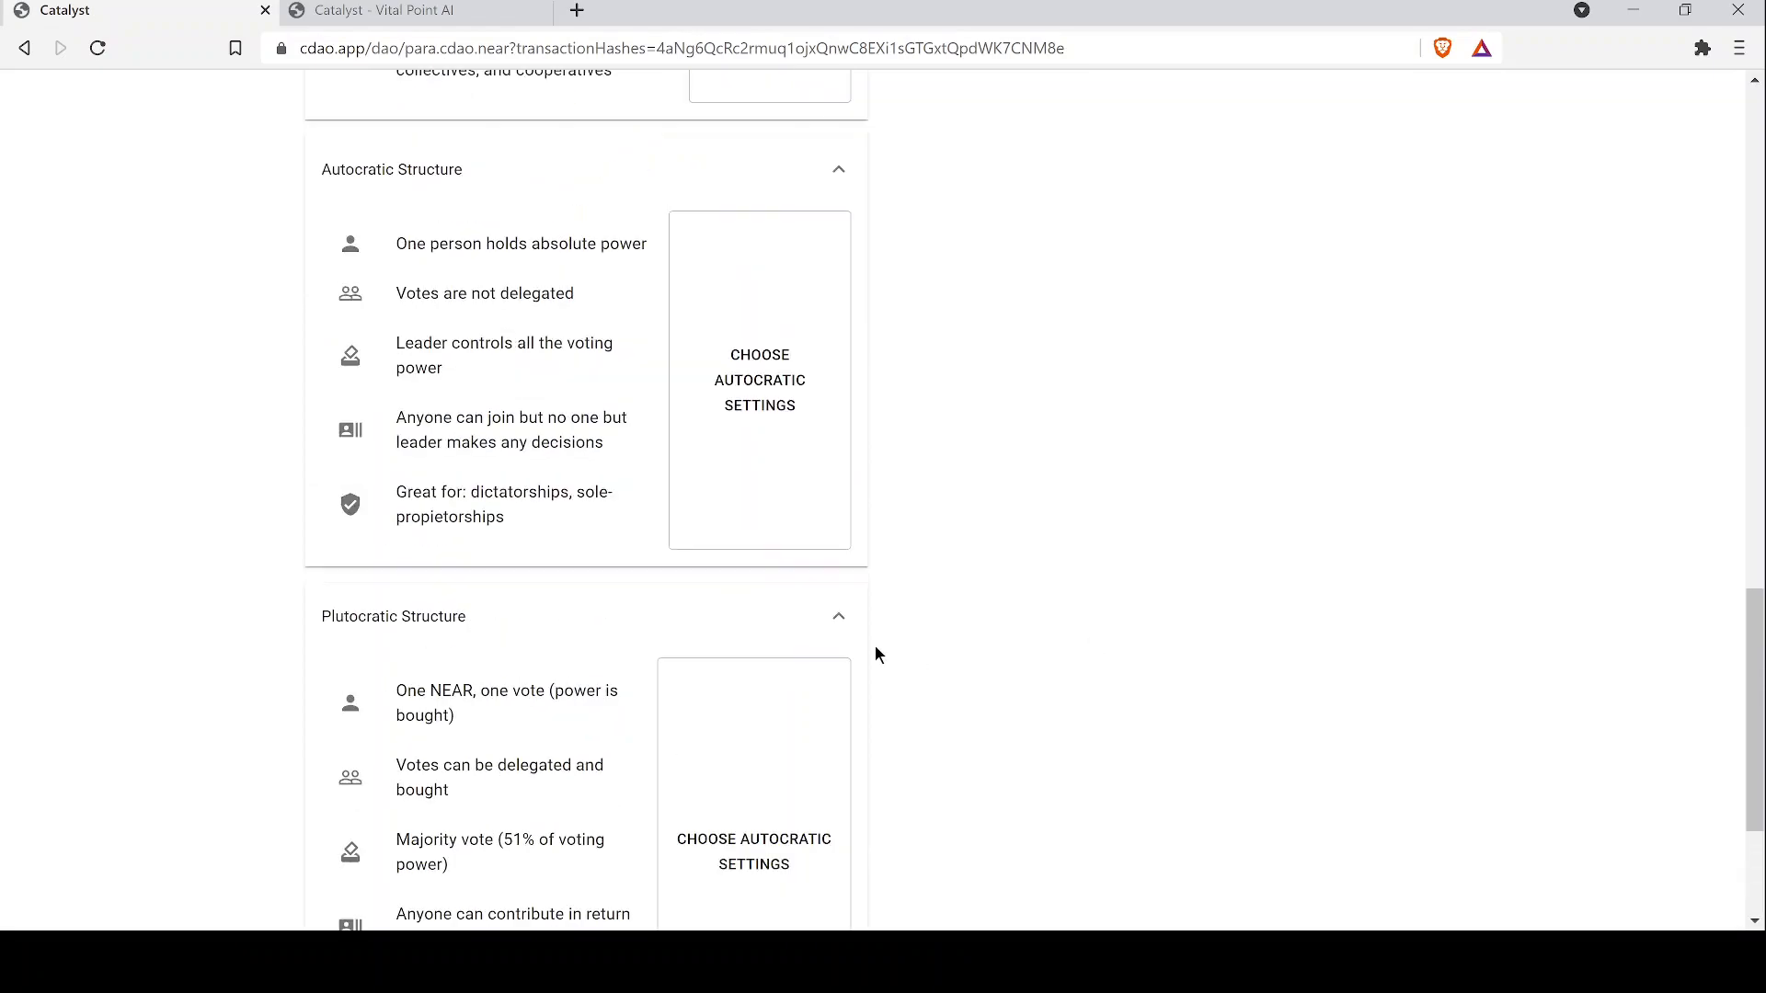
{"action": "scroll", "coordinate": [644, 633], "scroll_direction": "up", "scroll_amount": 10}
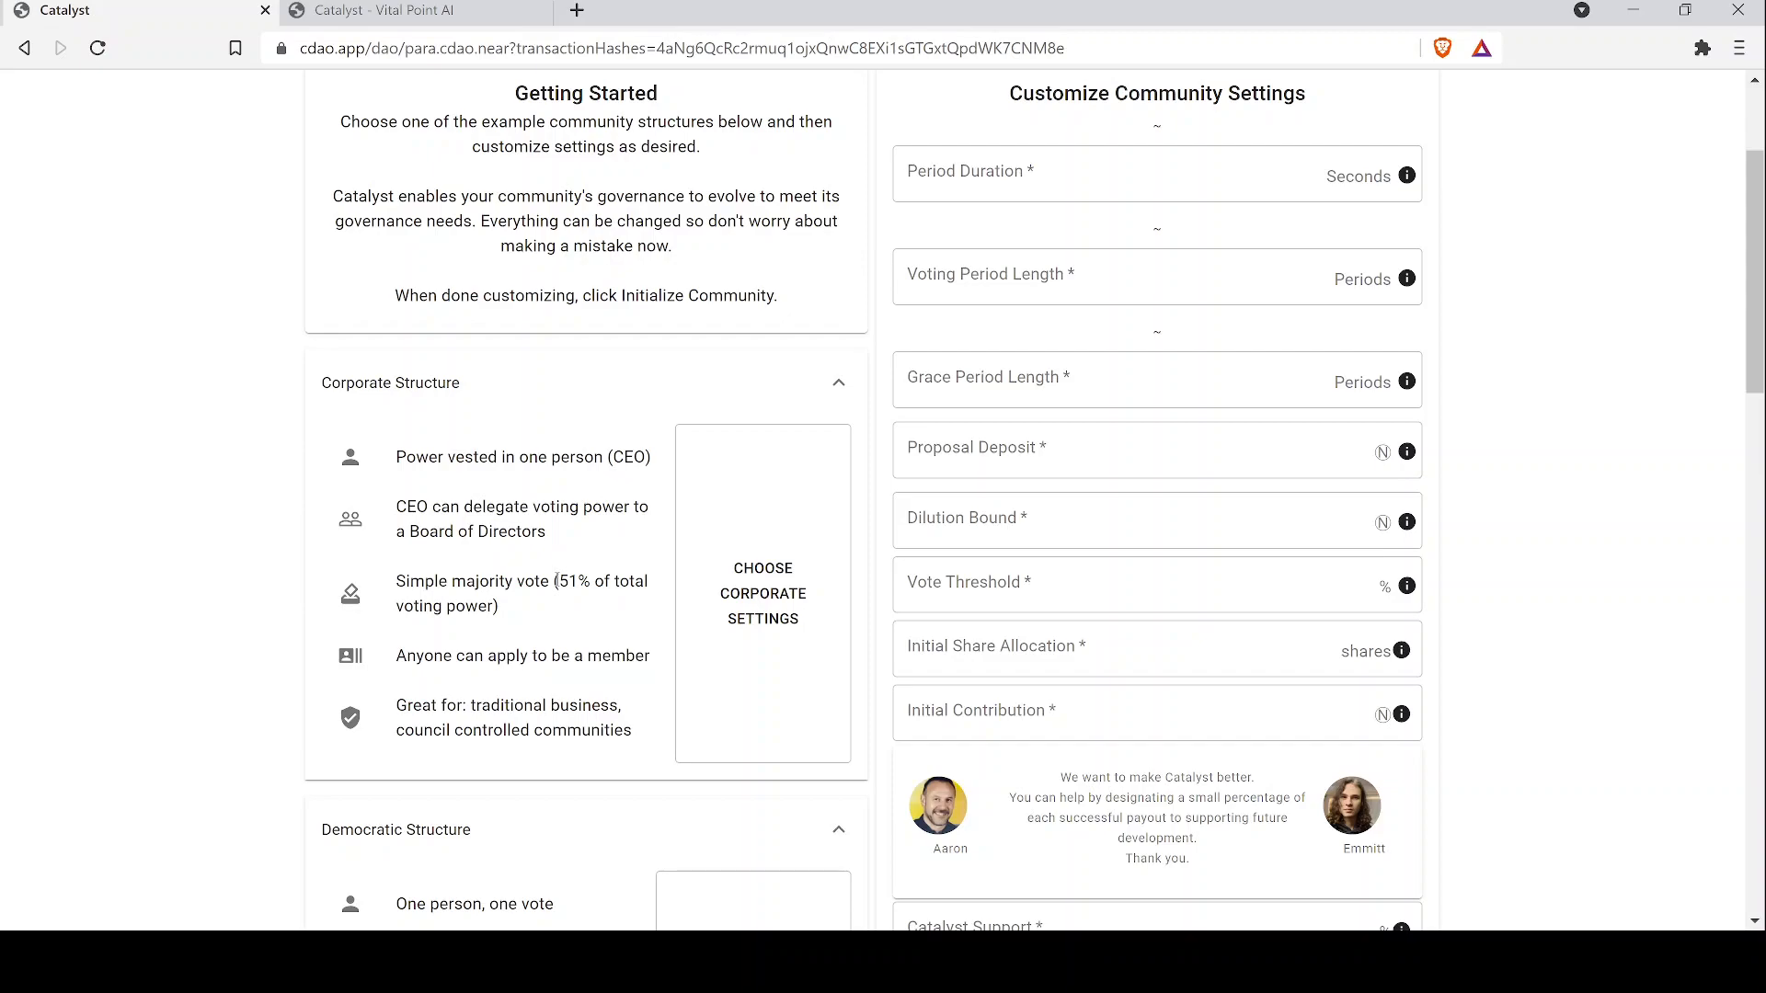
{"action": "left_click", "coordinate": [742, 585]}
{"action": "scroll", "coordinate": [1463, 460], "scroll_direction": "up", "scroll_amount": 1}
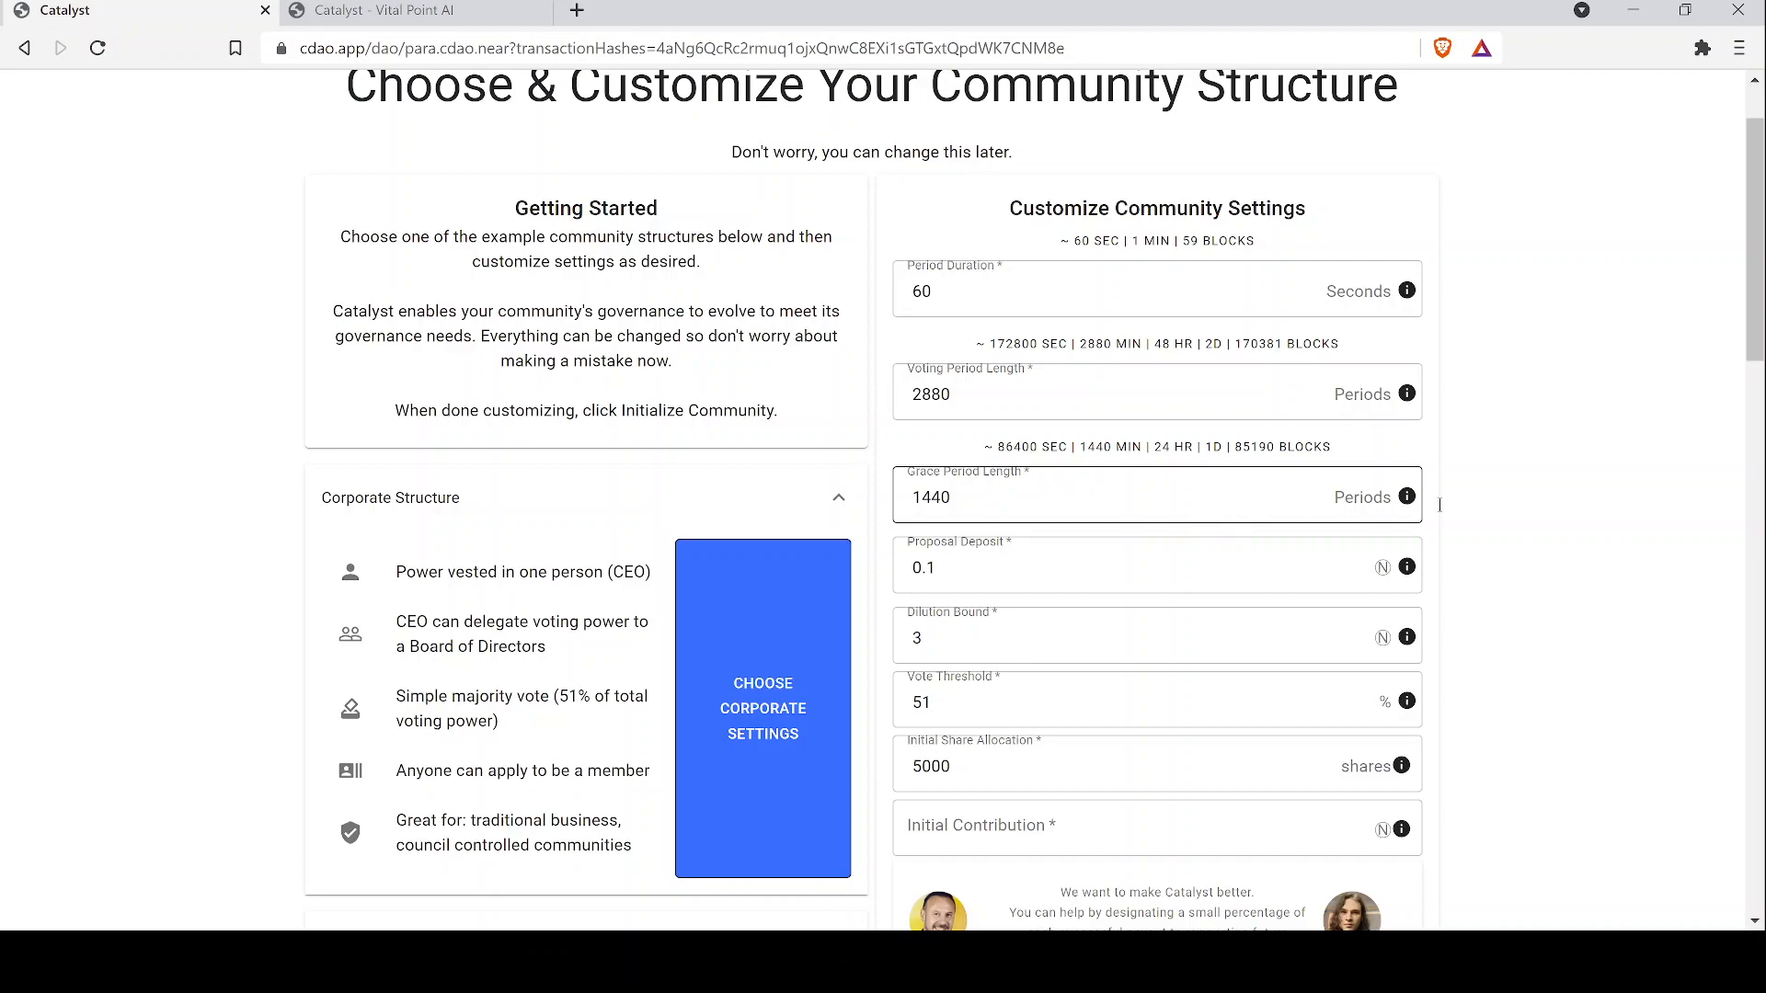
Set the community's initial contribution to 1 NEAR
{"action": "scroll", "coordinate": [1453, 505], "scroll_direction": "down", "scroll_amount": 1}
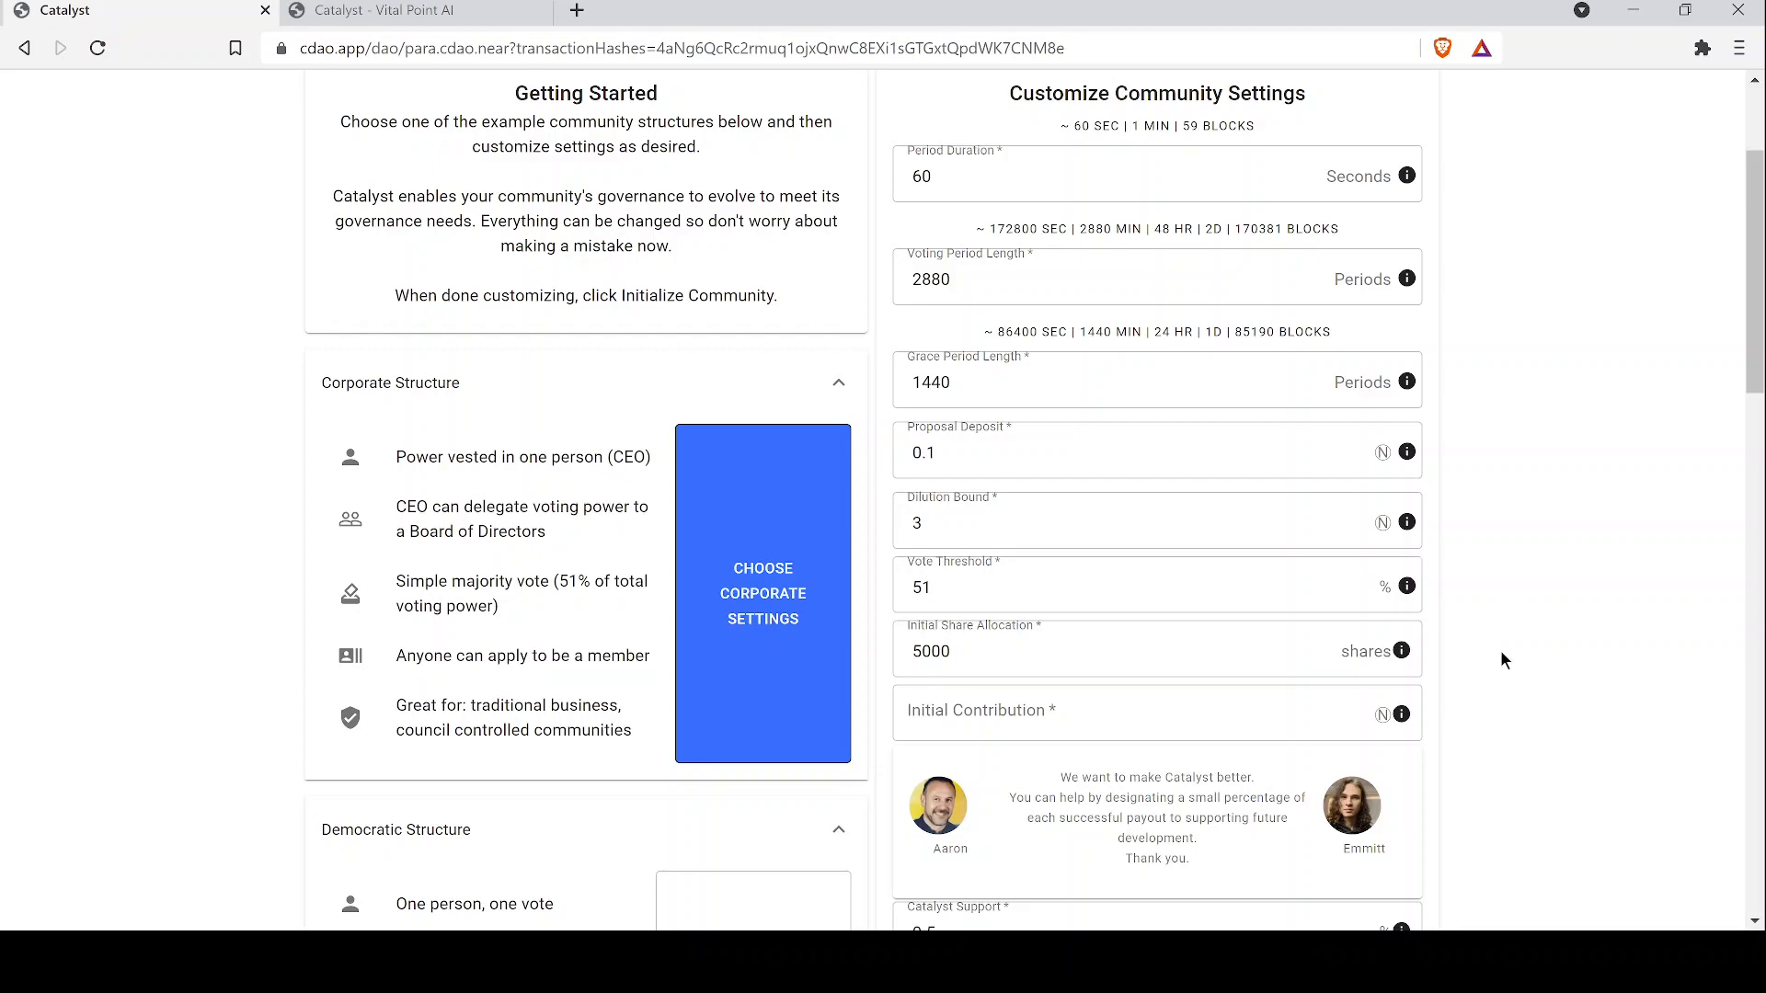
{"action": "scroll", "coordinate": [1518, 650], "scroll_direction": "down", "scroll_amount": 3}
{"action": "left_click", "coordinate": [966, 504]}
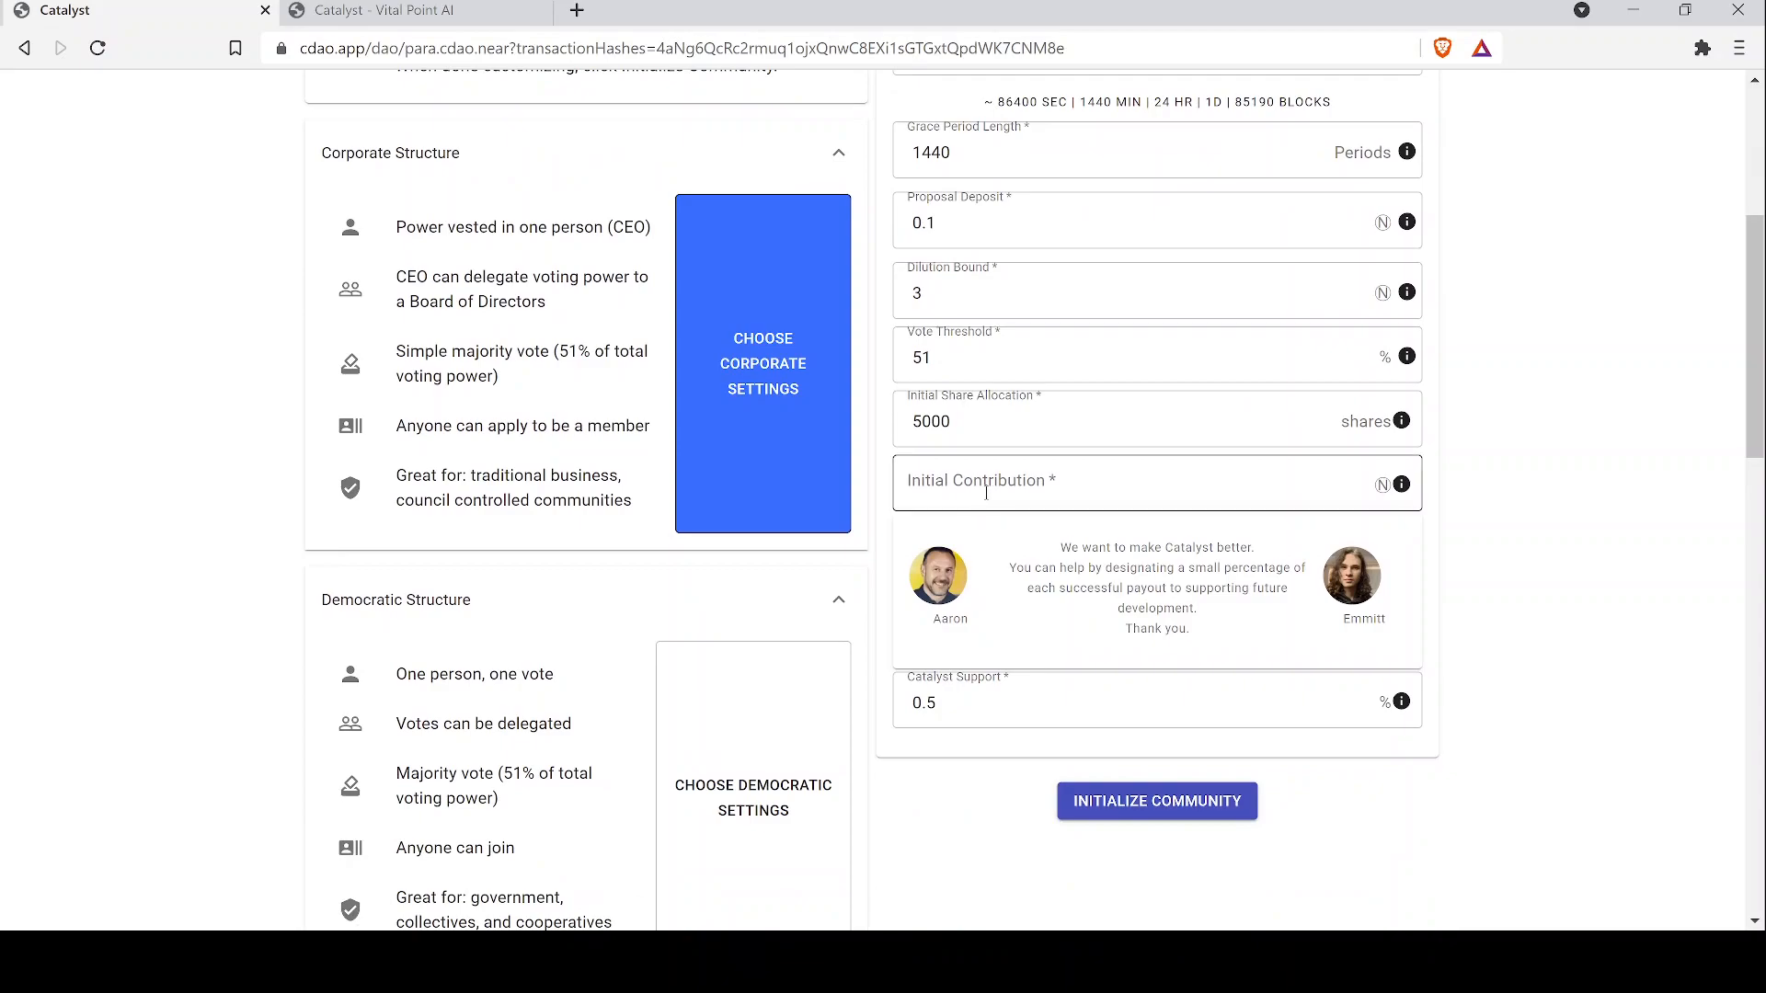
{"action": "type", "text": "2"}
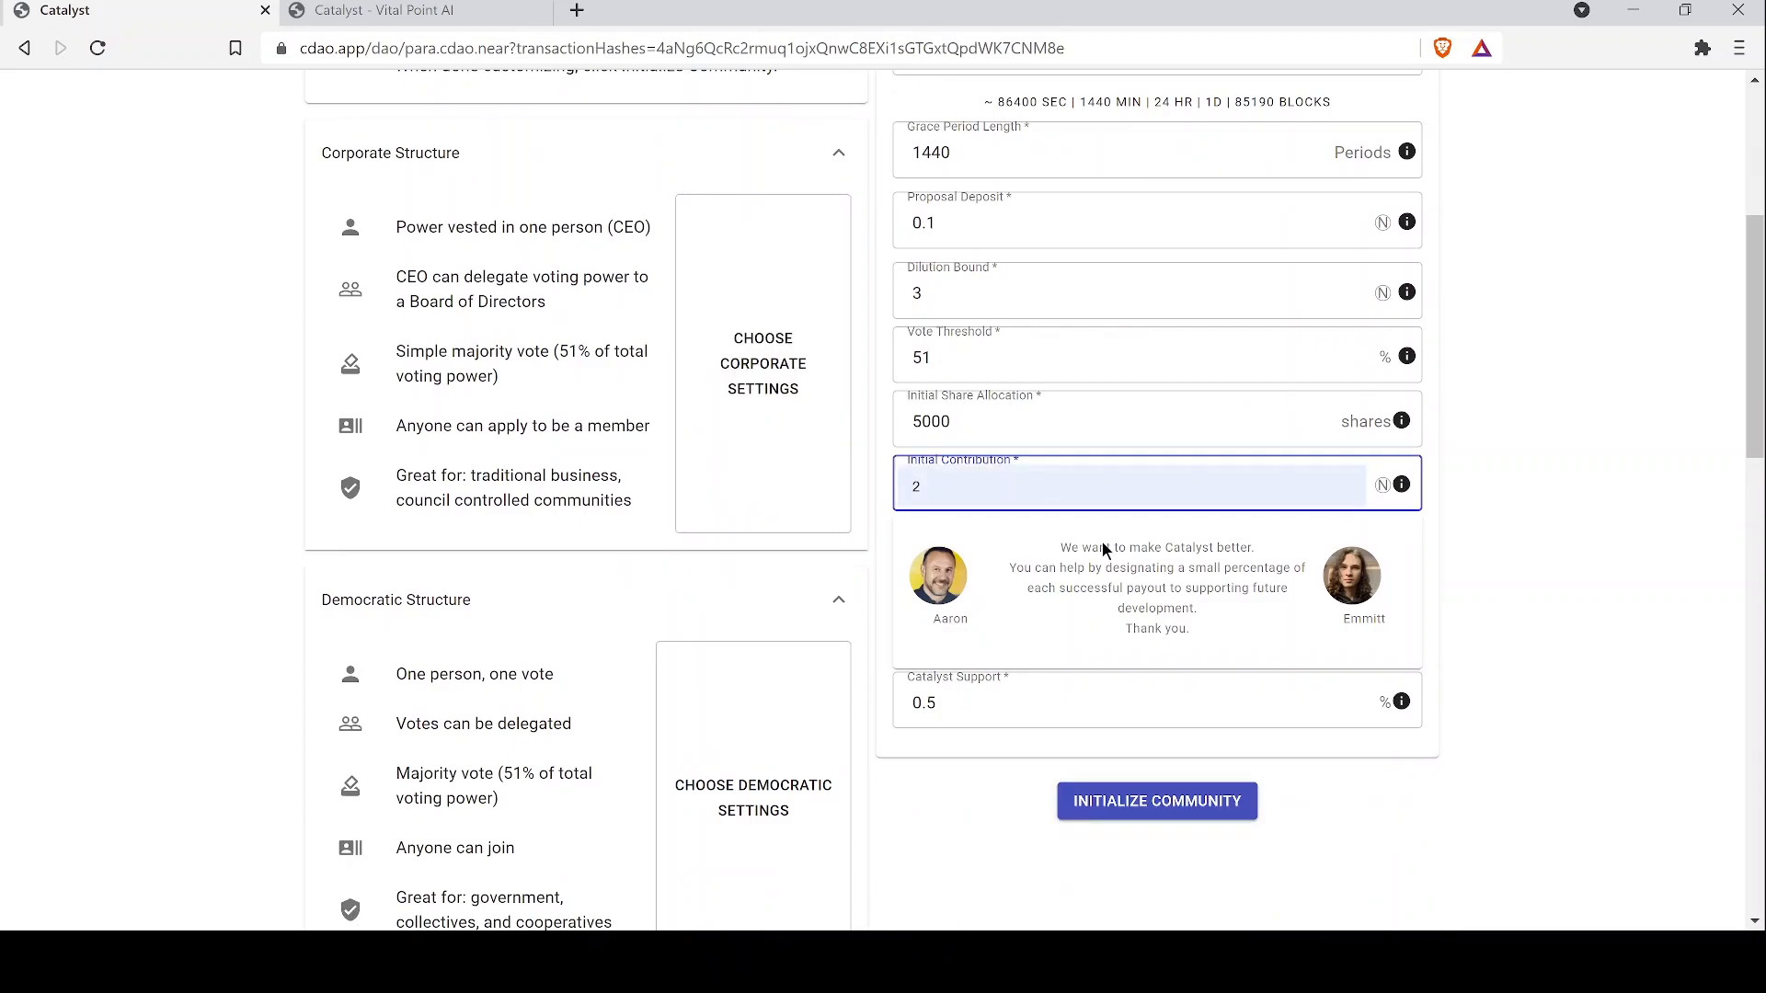
{"action": "type", "text": "1"}
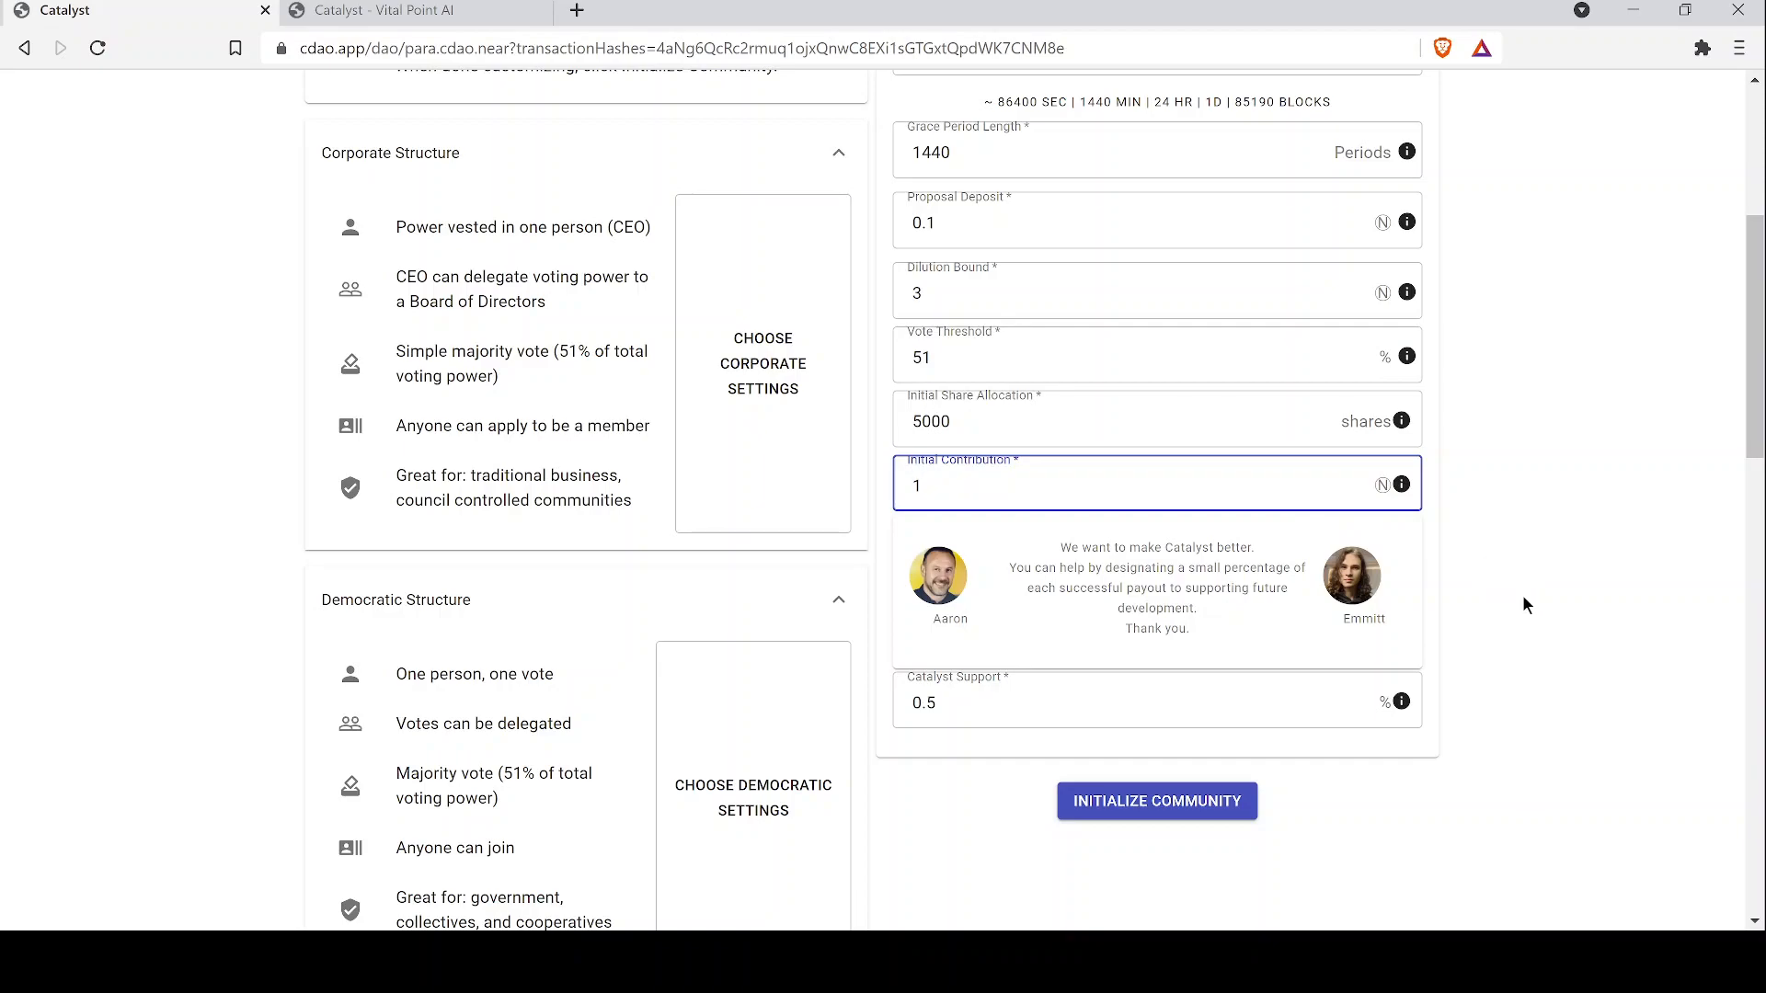
Initialize the community with these settings and allow the 1 NEAR transfer in the wallet
{"action": "scroll", "coordinate": [1522, 598], "scroll_direction": "down", "scroll_amount": 1}
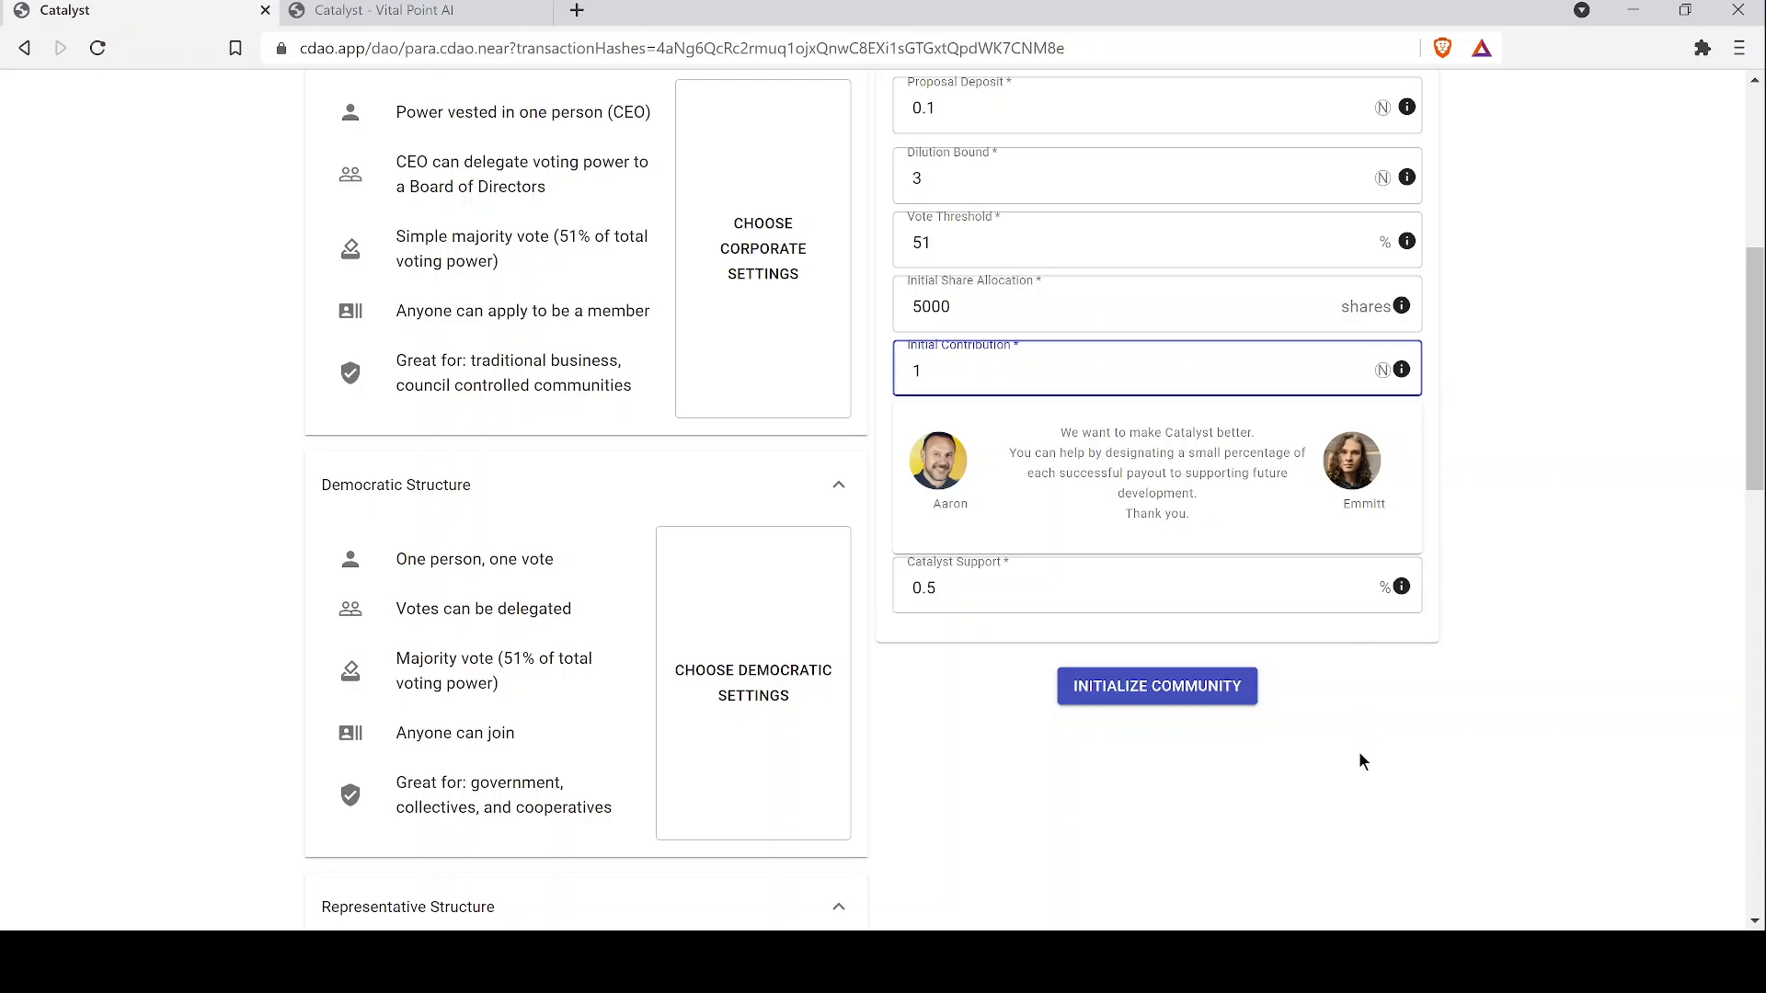
{"action": "left_click", "coordinate": [1156, 700]}
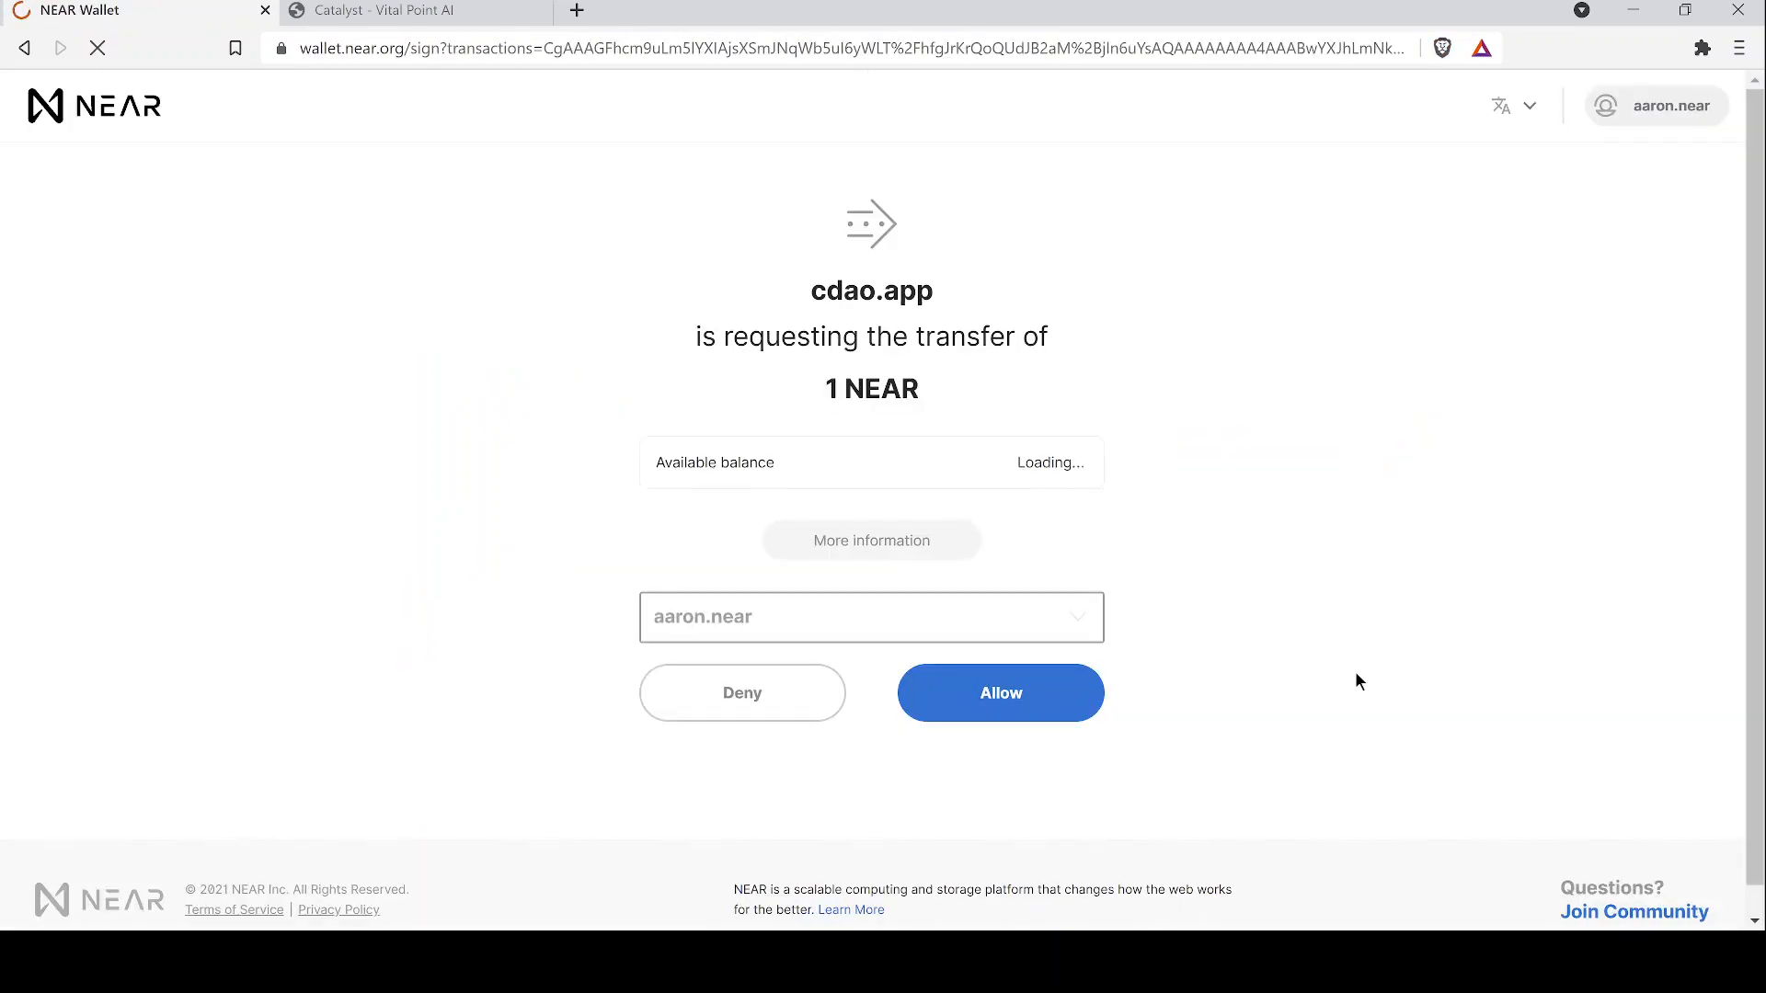
{"action": "left_click", "coordinate": [980, 699]}
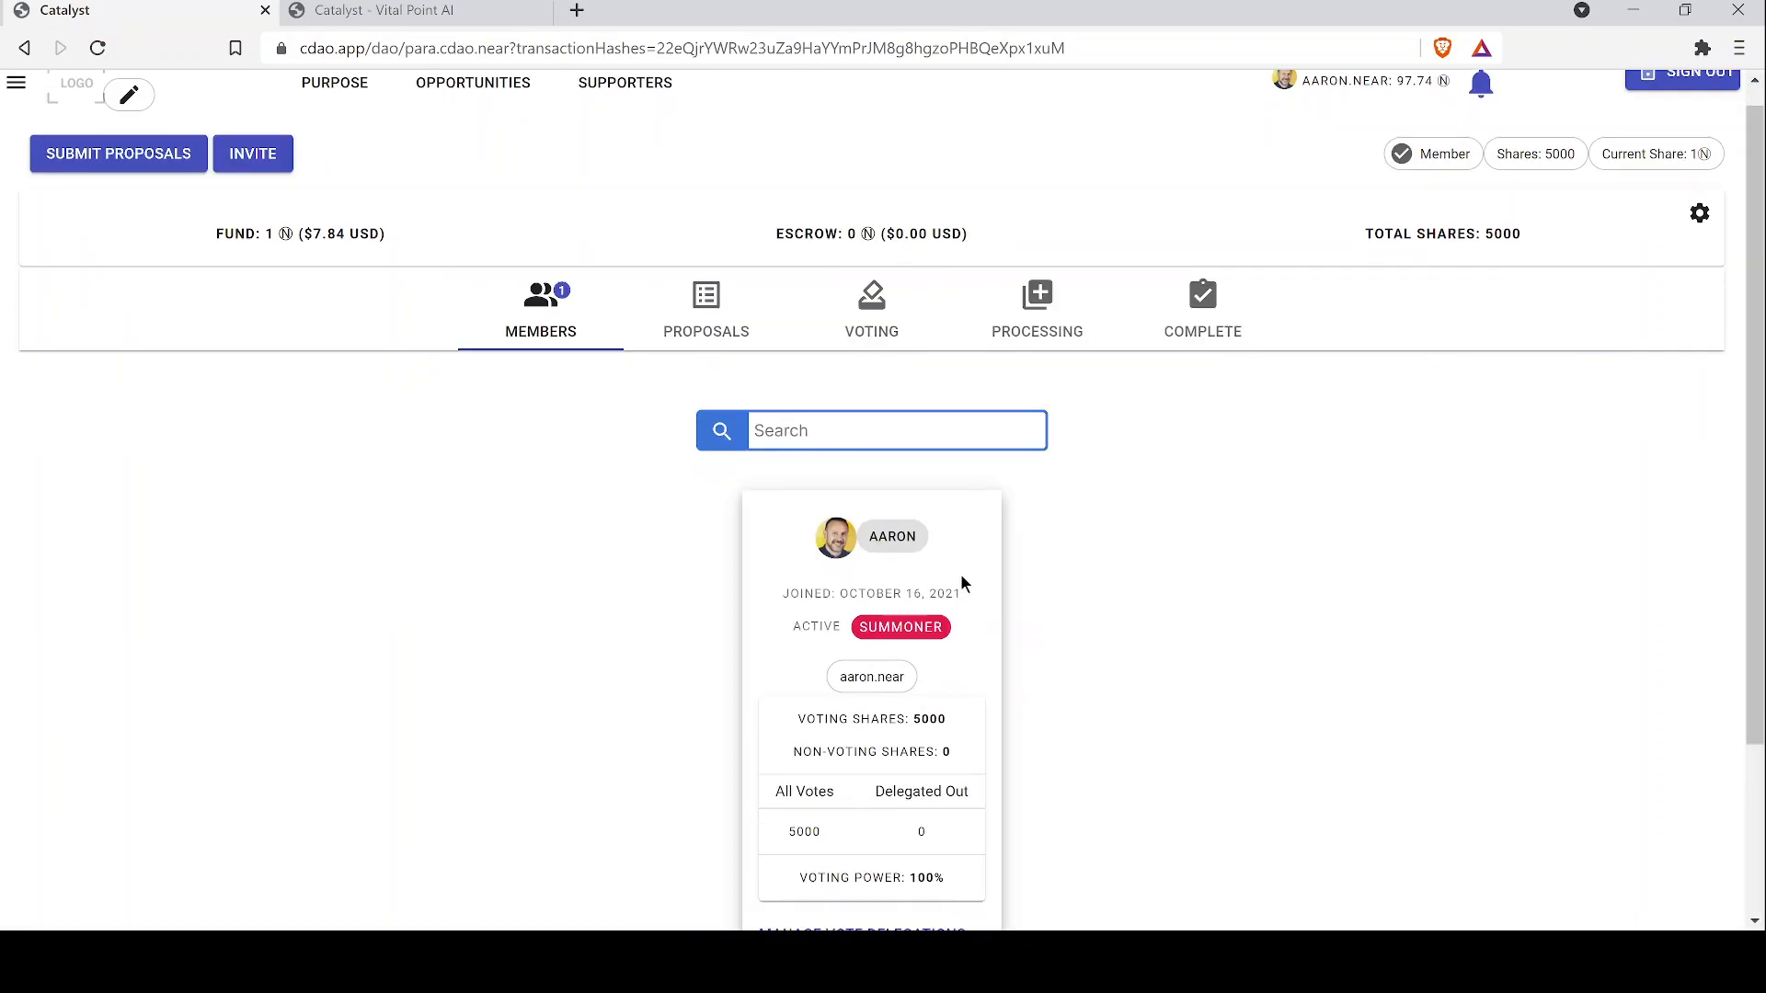
Check the summoner's member card and vote delegations, then close the delegation details
{"action": "scroll", "coordinate": [961, 572], "scroll_direction": "down", "scroll_amount": 1}
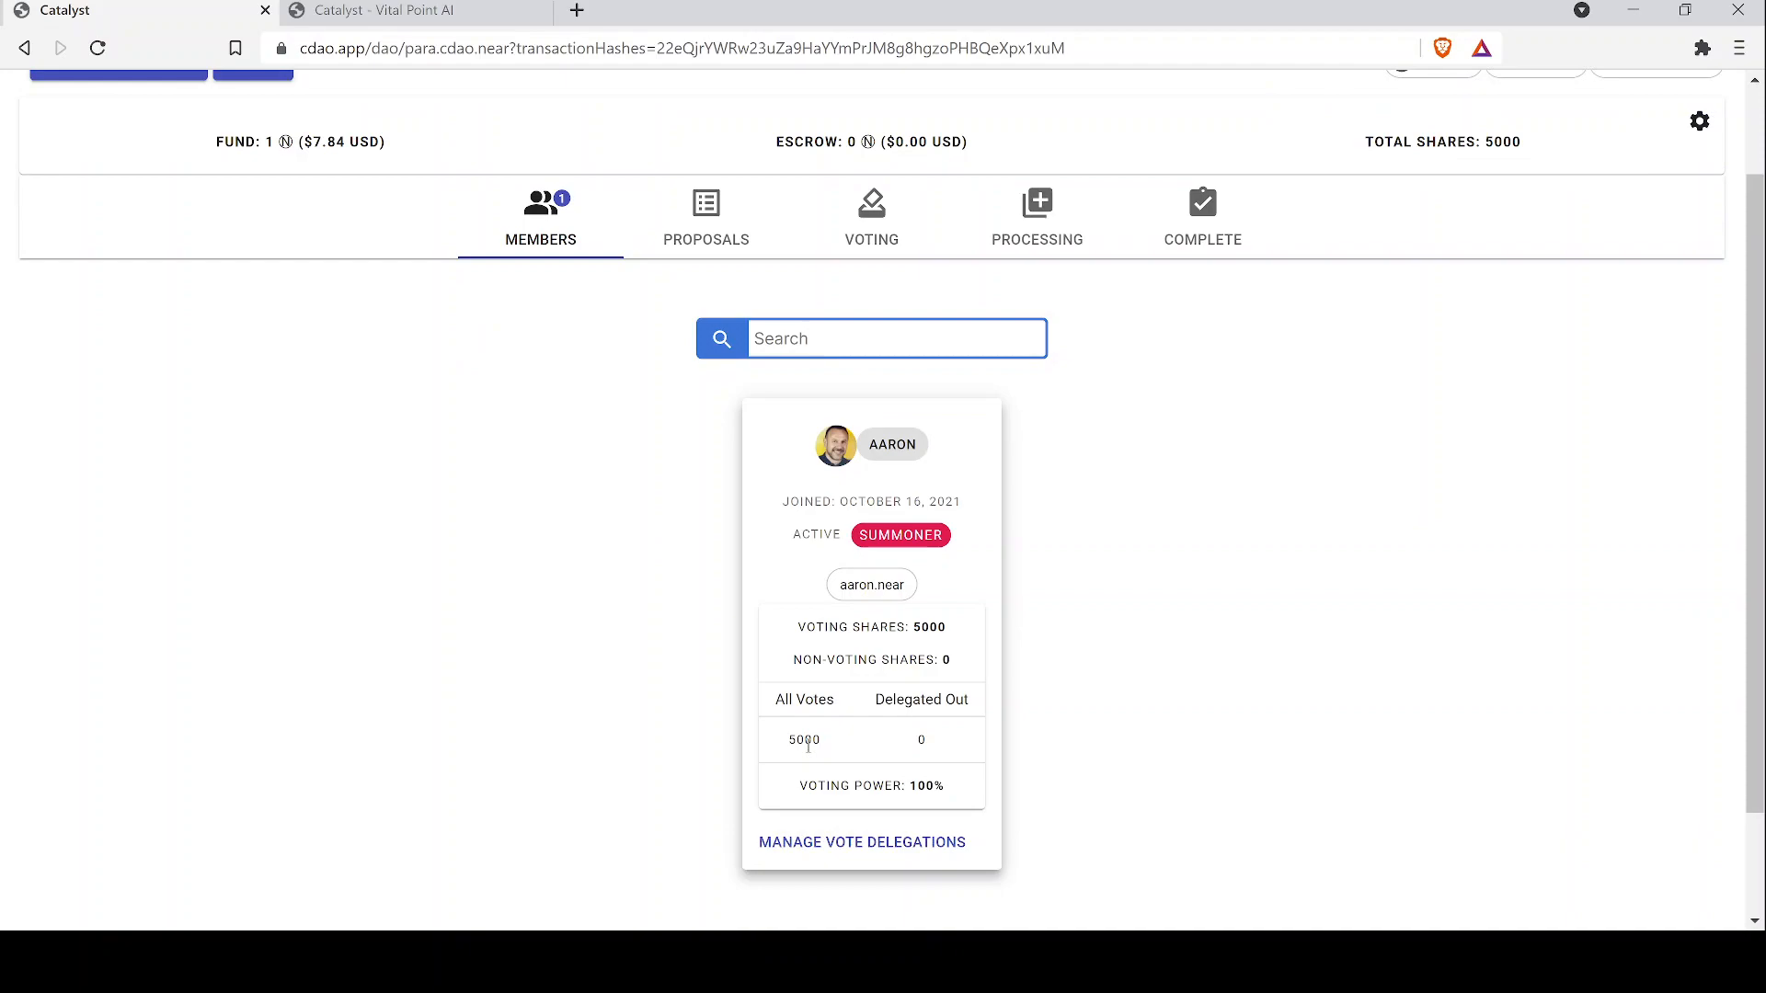
{"action": "left_click", "coordinate": [853, 843]}
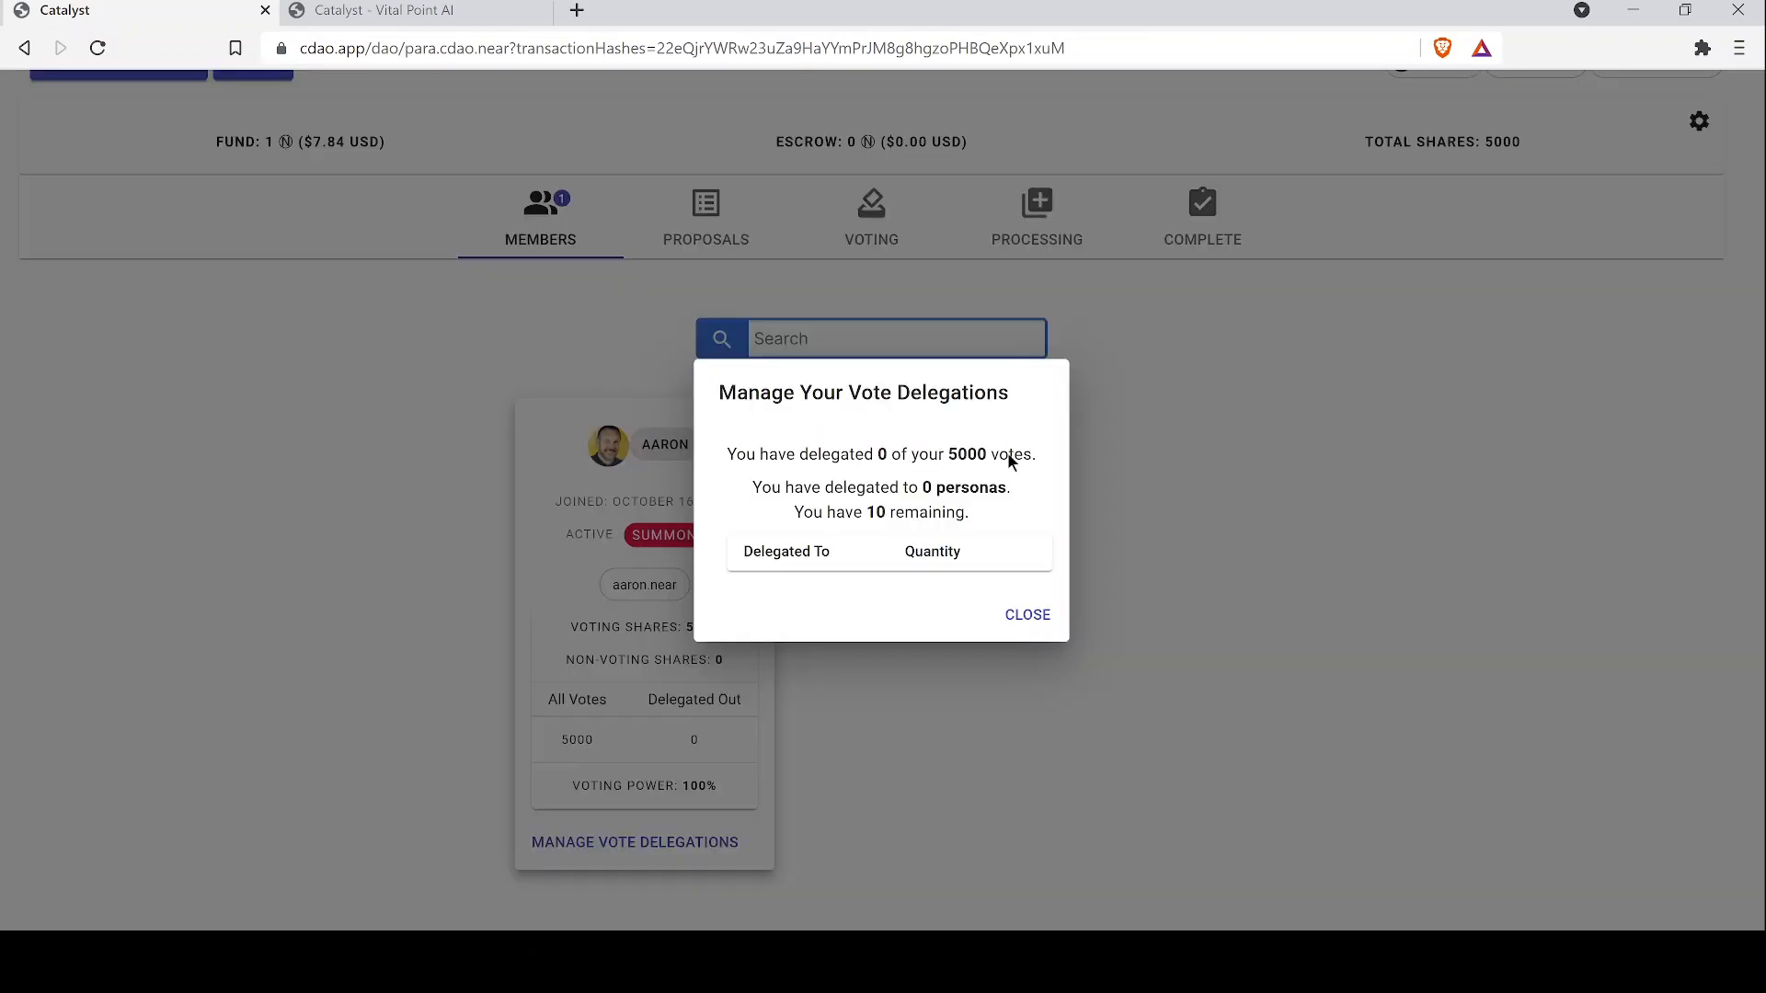
{"action": "left_click", "coordinate": [1027, 614]}
{"action": "scroll", "coordinate": [1260, 615], "scroll_direction": "up", "scroll_amount": 2}
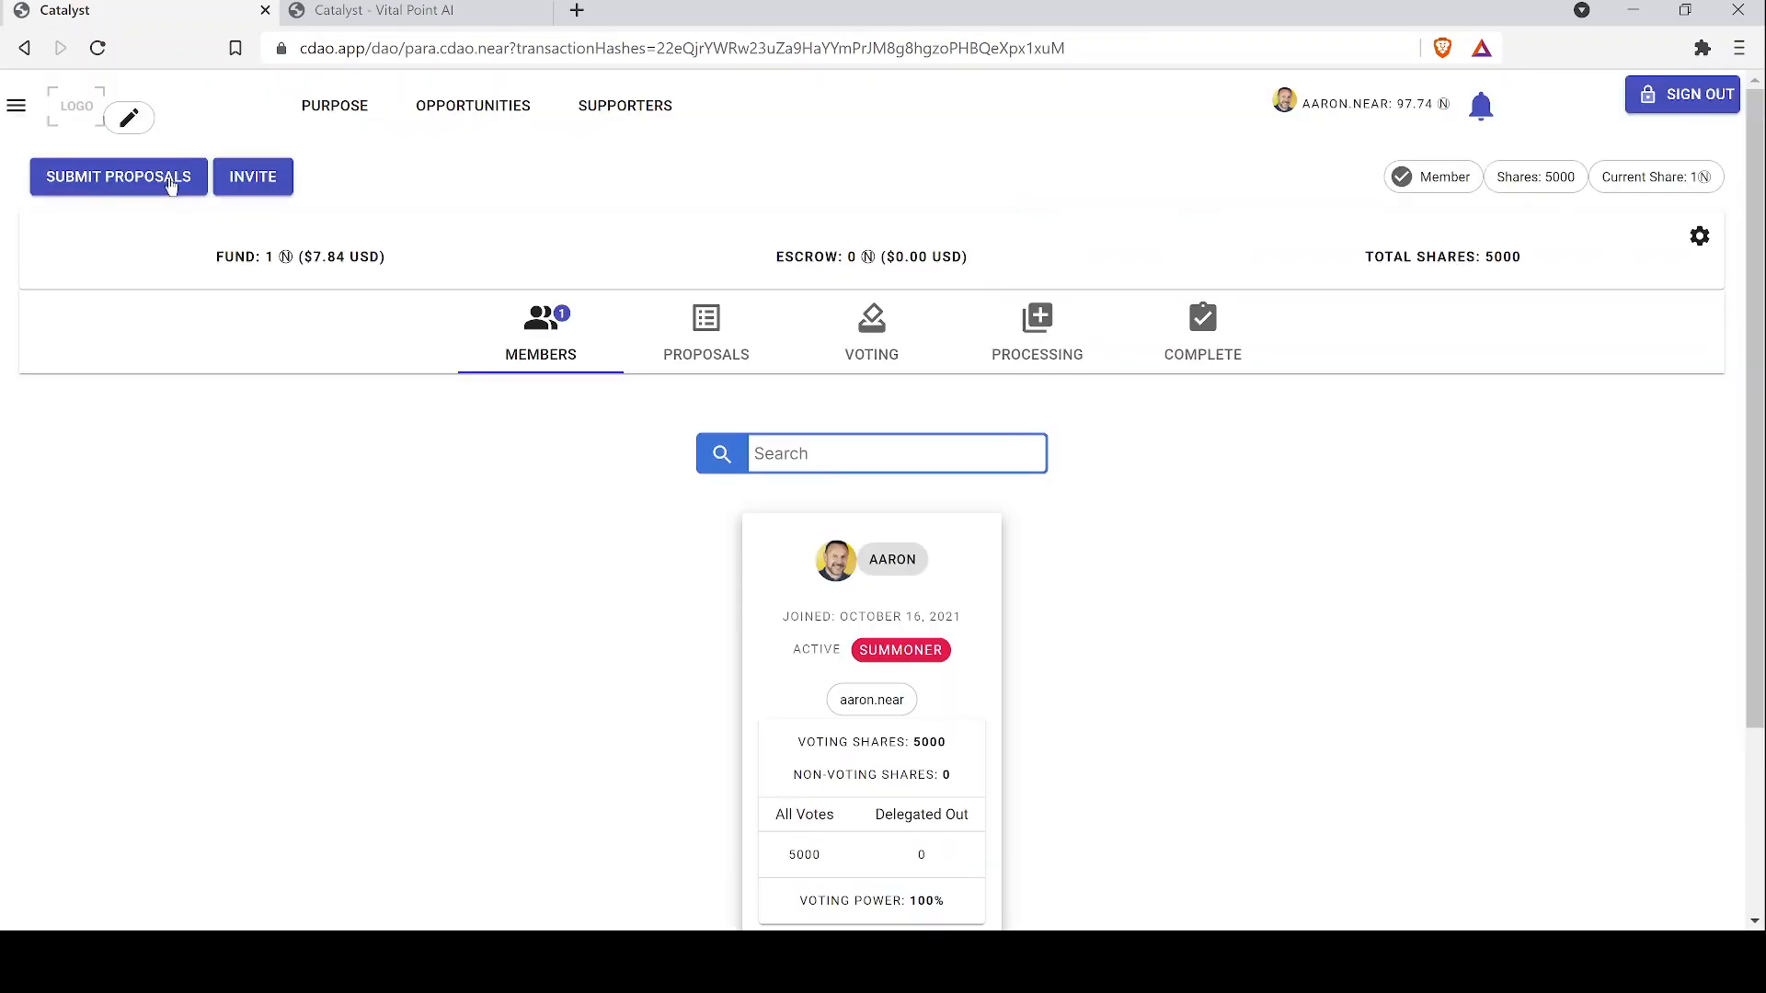
View the community configuration values and close them without submitting changes
{"action": "left_click", "coordinate": [1699, 239]}
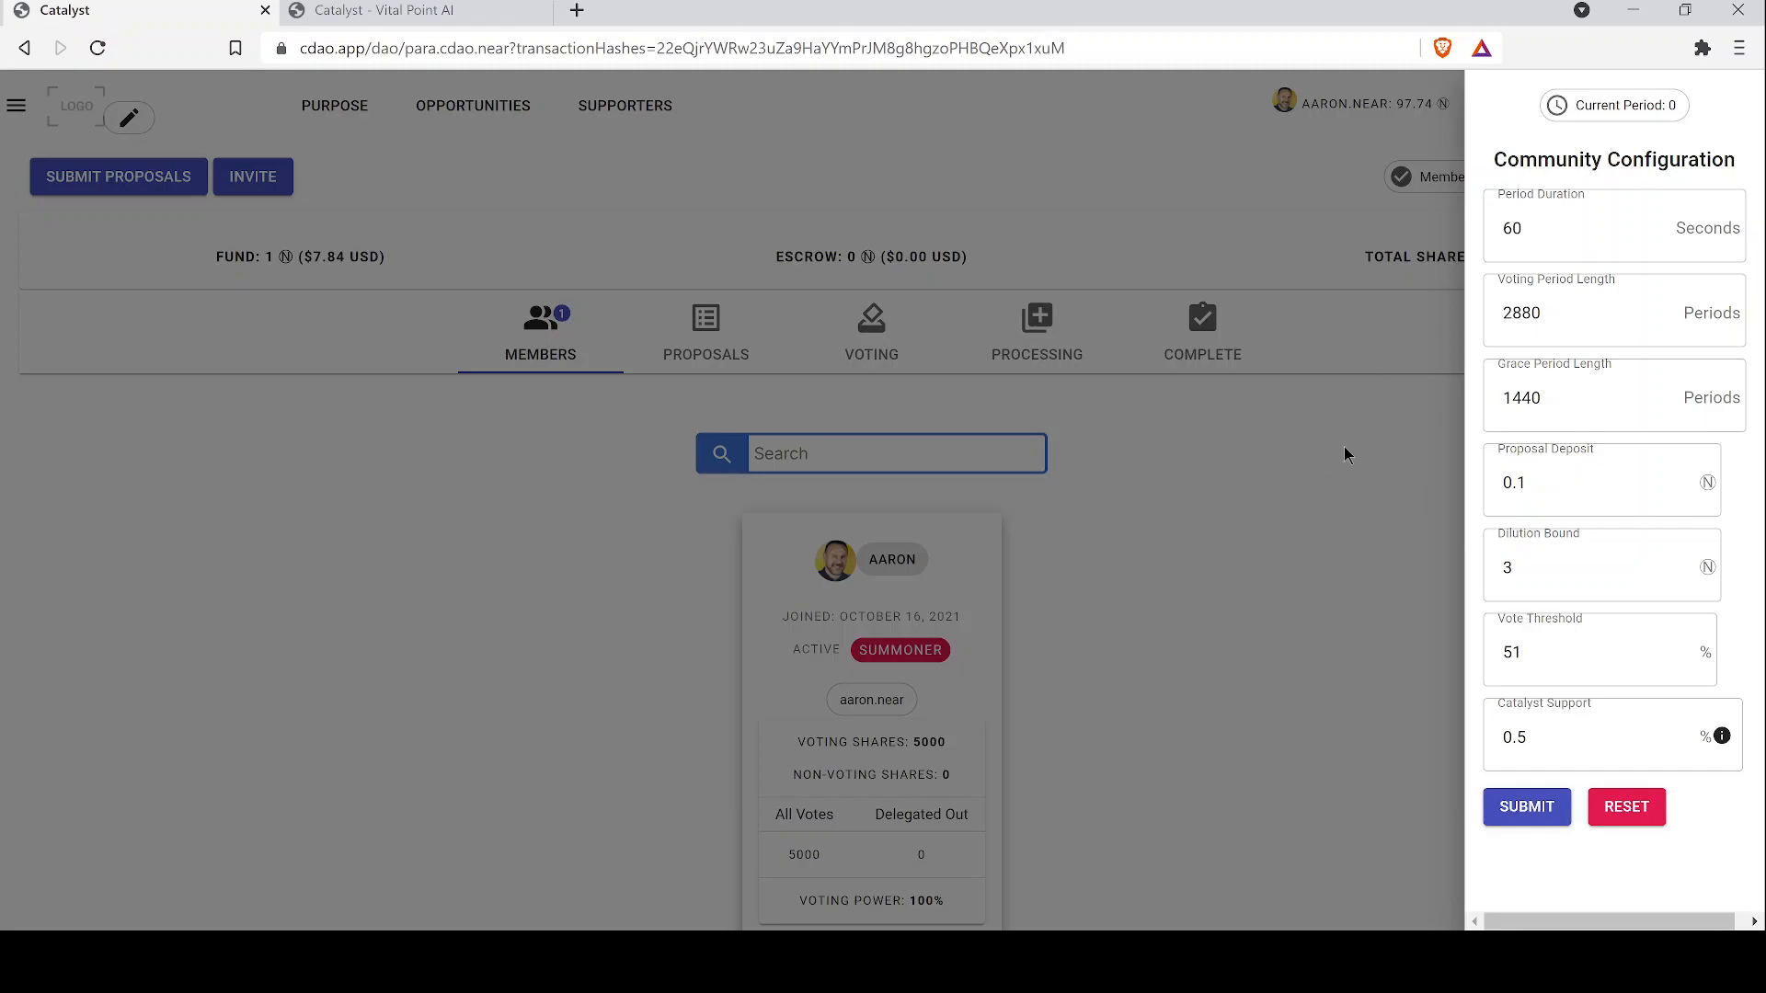
{"action": "left_click", "coordinate": [1387, 641]}
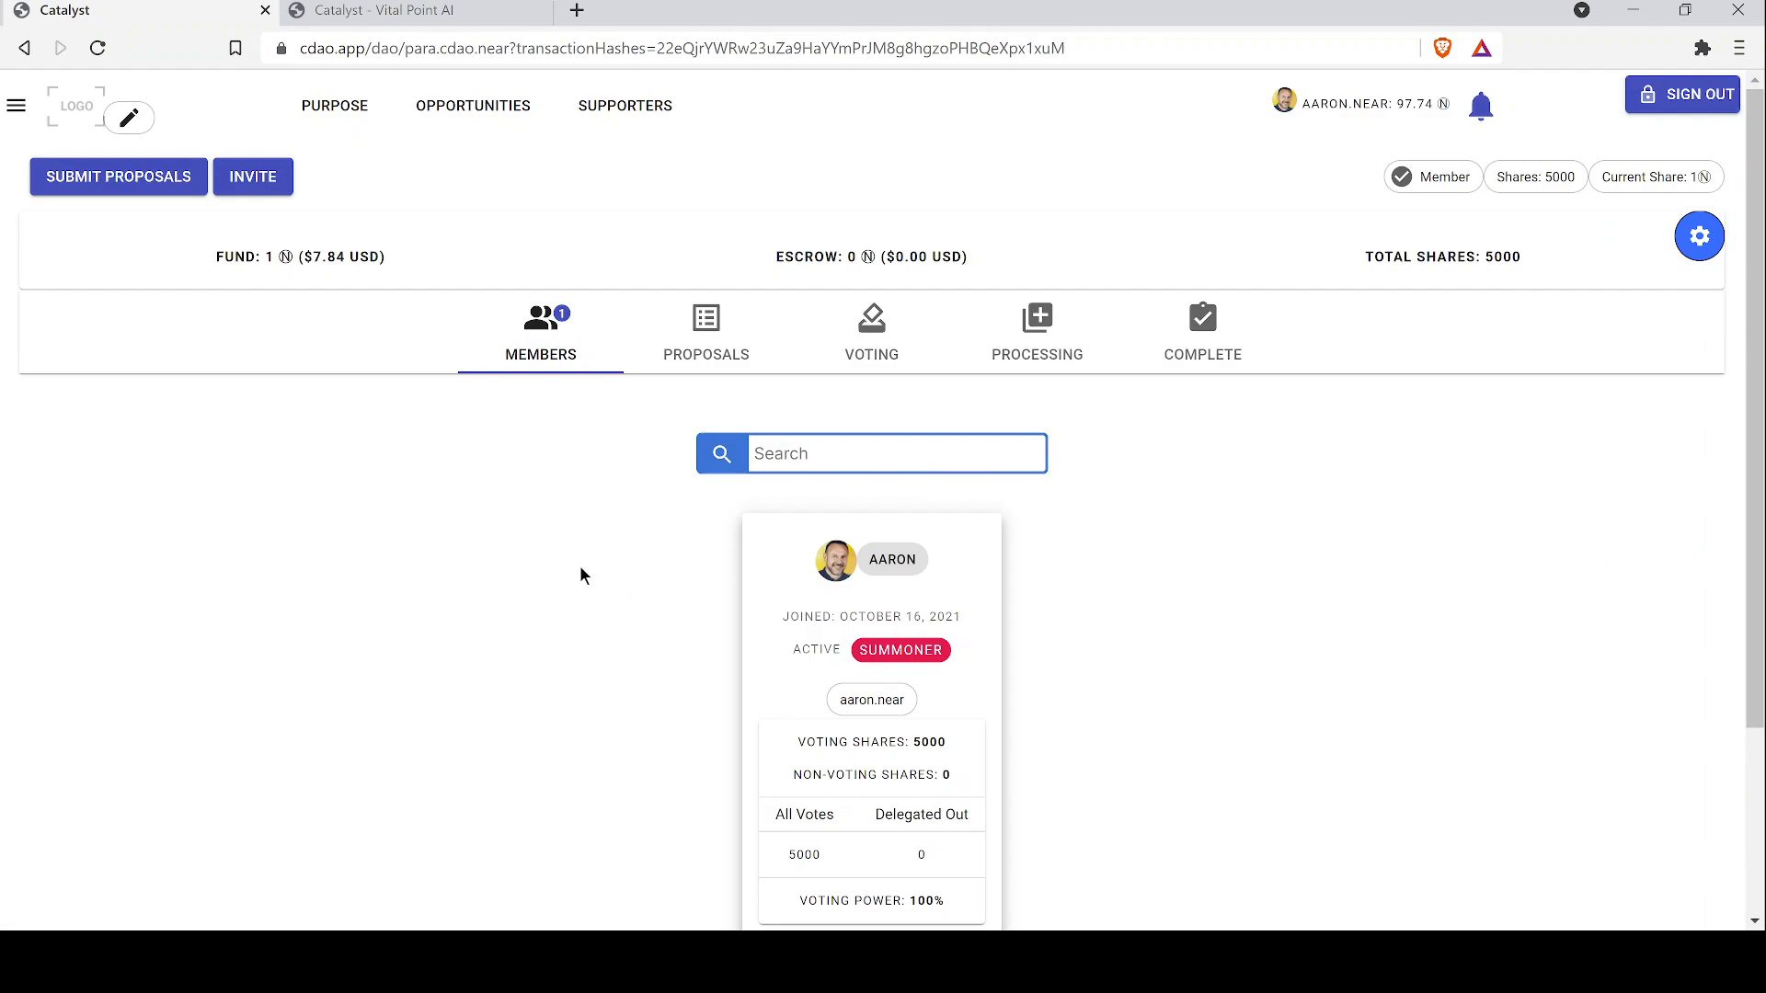
Open the community profile details for editing and set the name to The Para Club and the category to Parachuting
{"action": "left_click", "coordinate": [127, 119]}
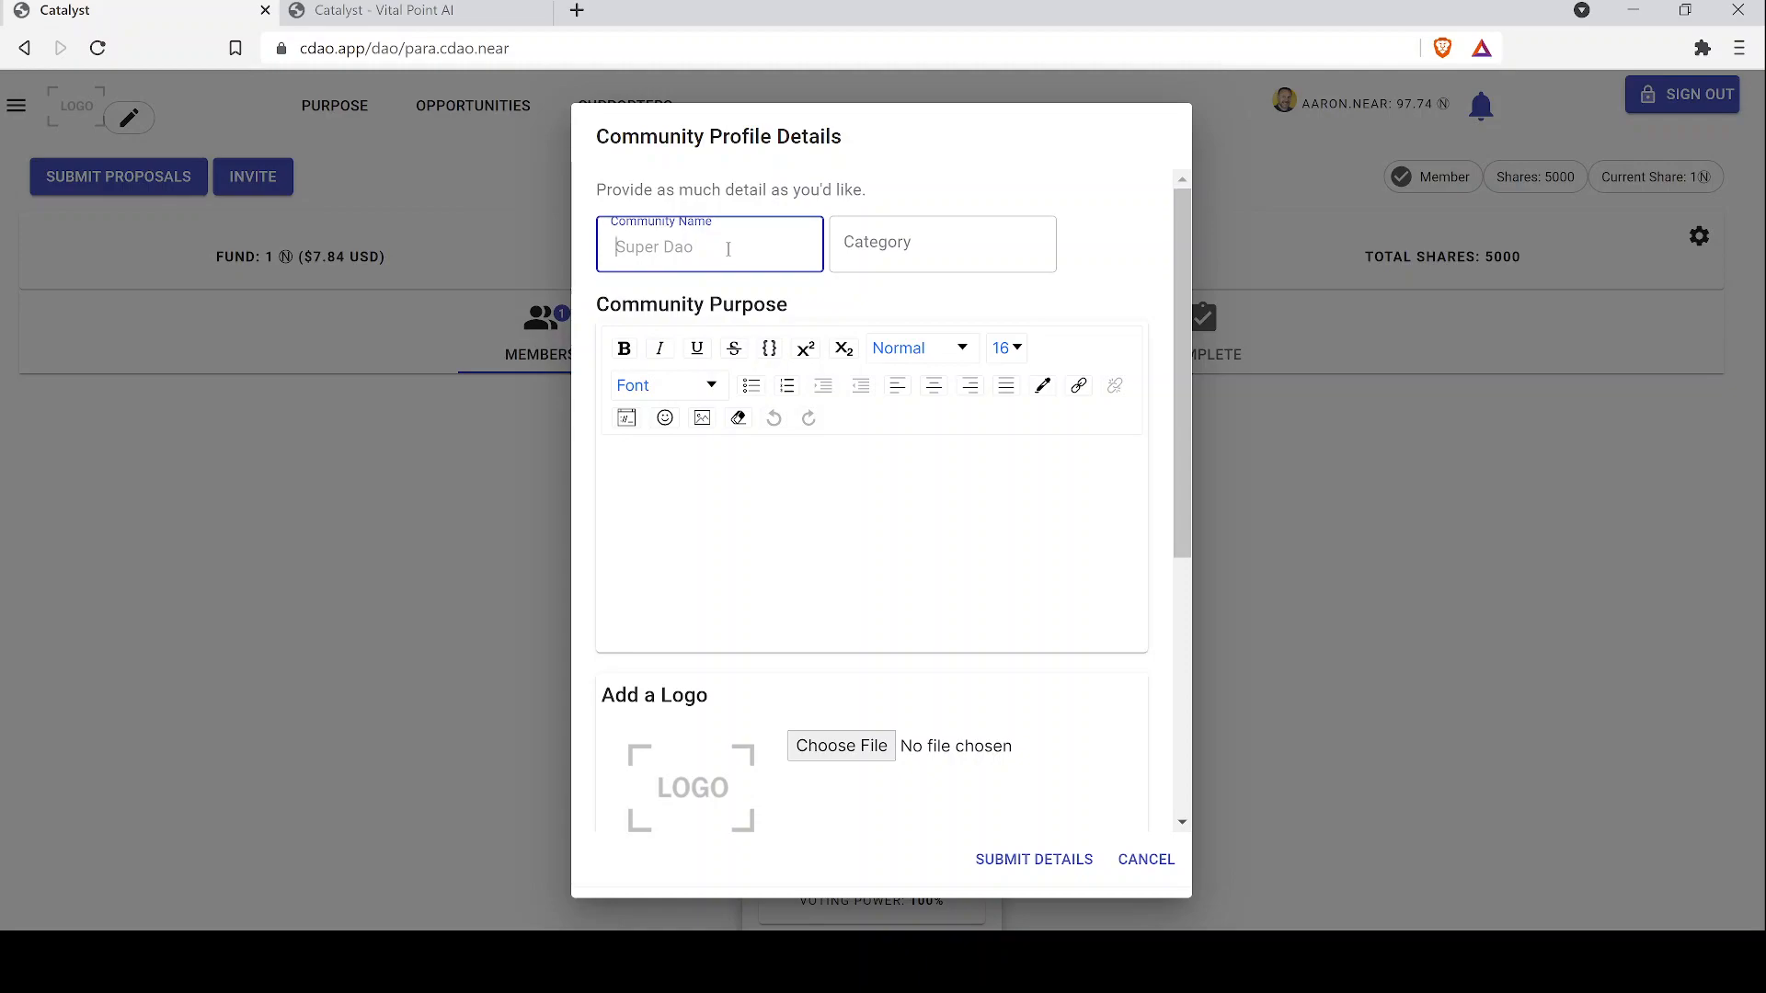
{"action": "type", "text": "The Para Club"}
{"action": "key", "text": "Tab"}
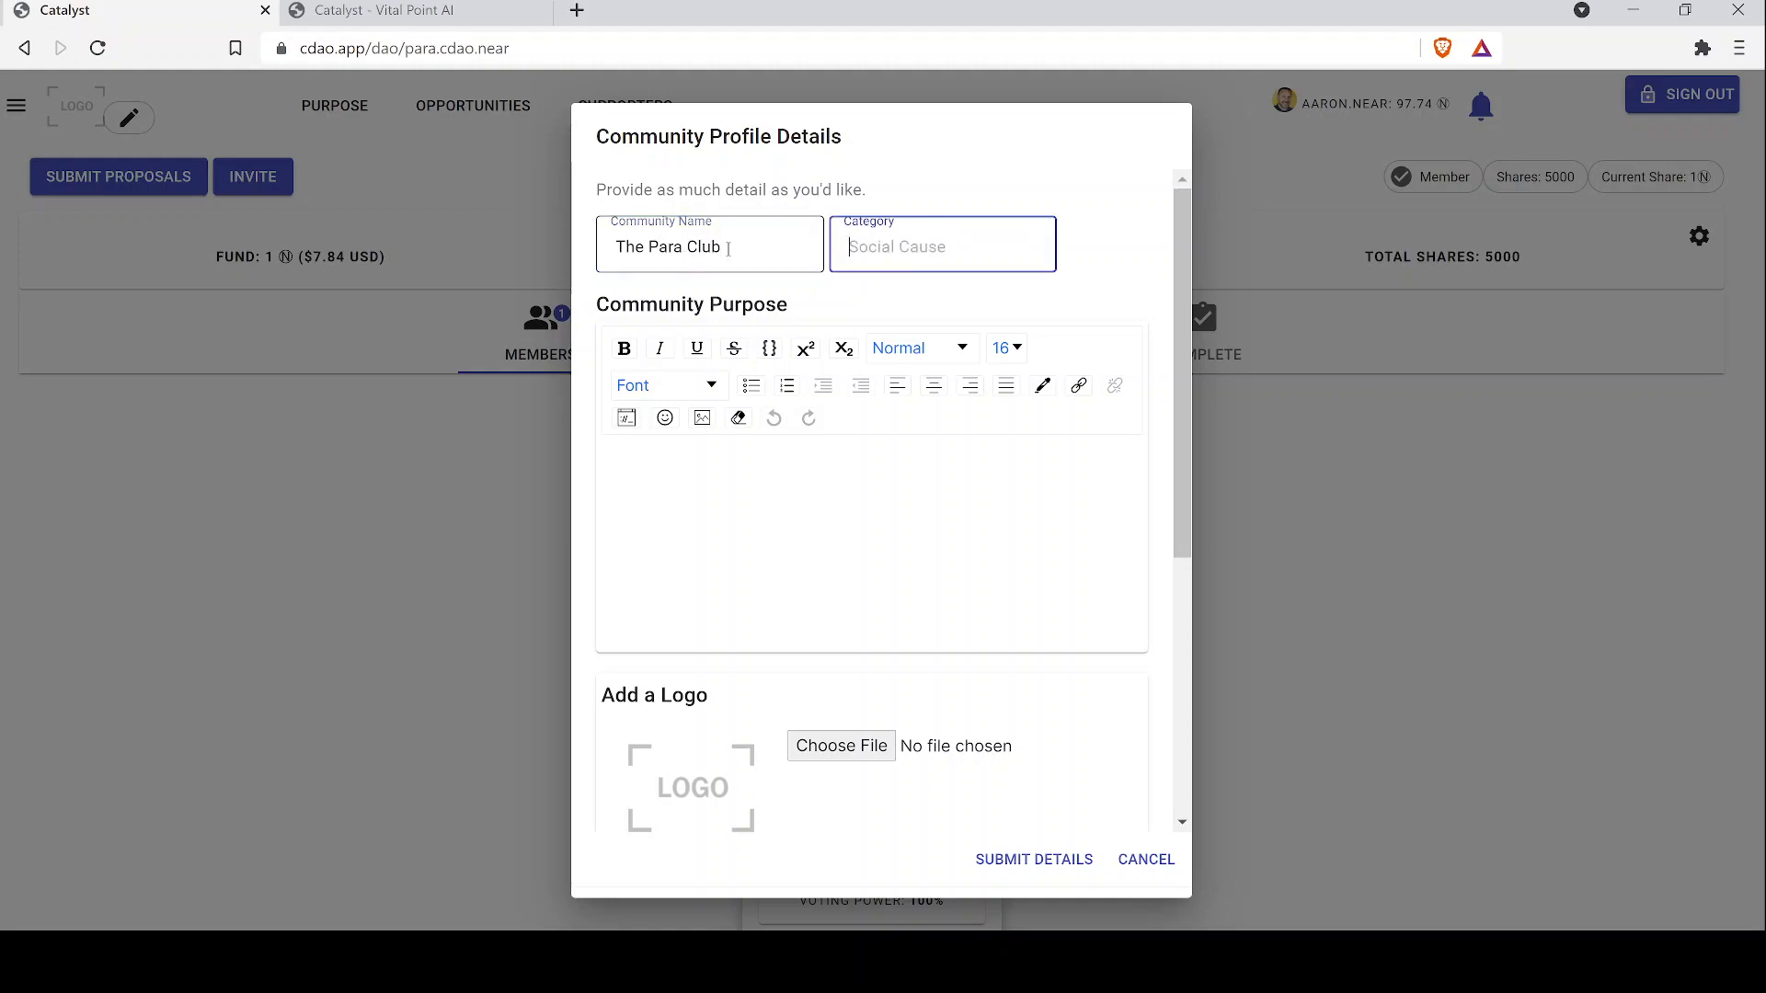
{"action": "type", "text": "Parachuting"}
Write the community purpose as "To manage resources for our parachuting club."
{"action": "left_click", "coordinate": [743, 505]}
{"action": "type", "text": "To mana"}
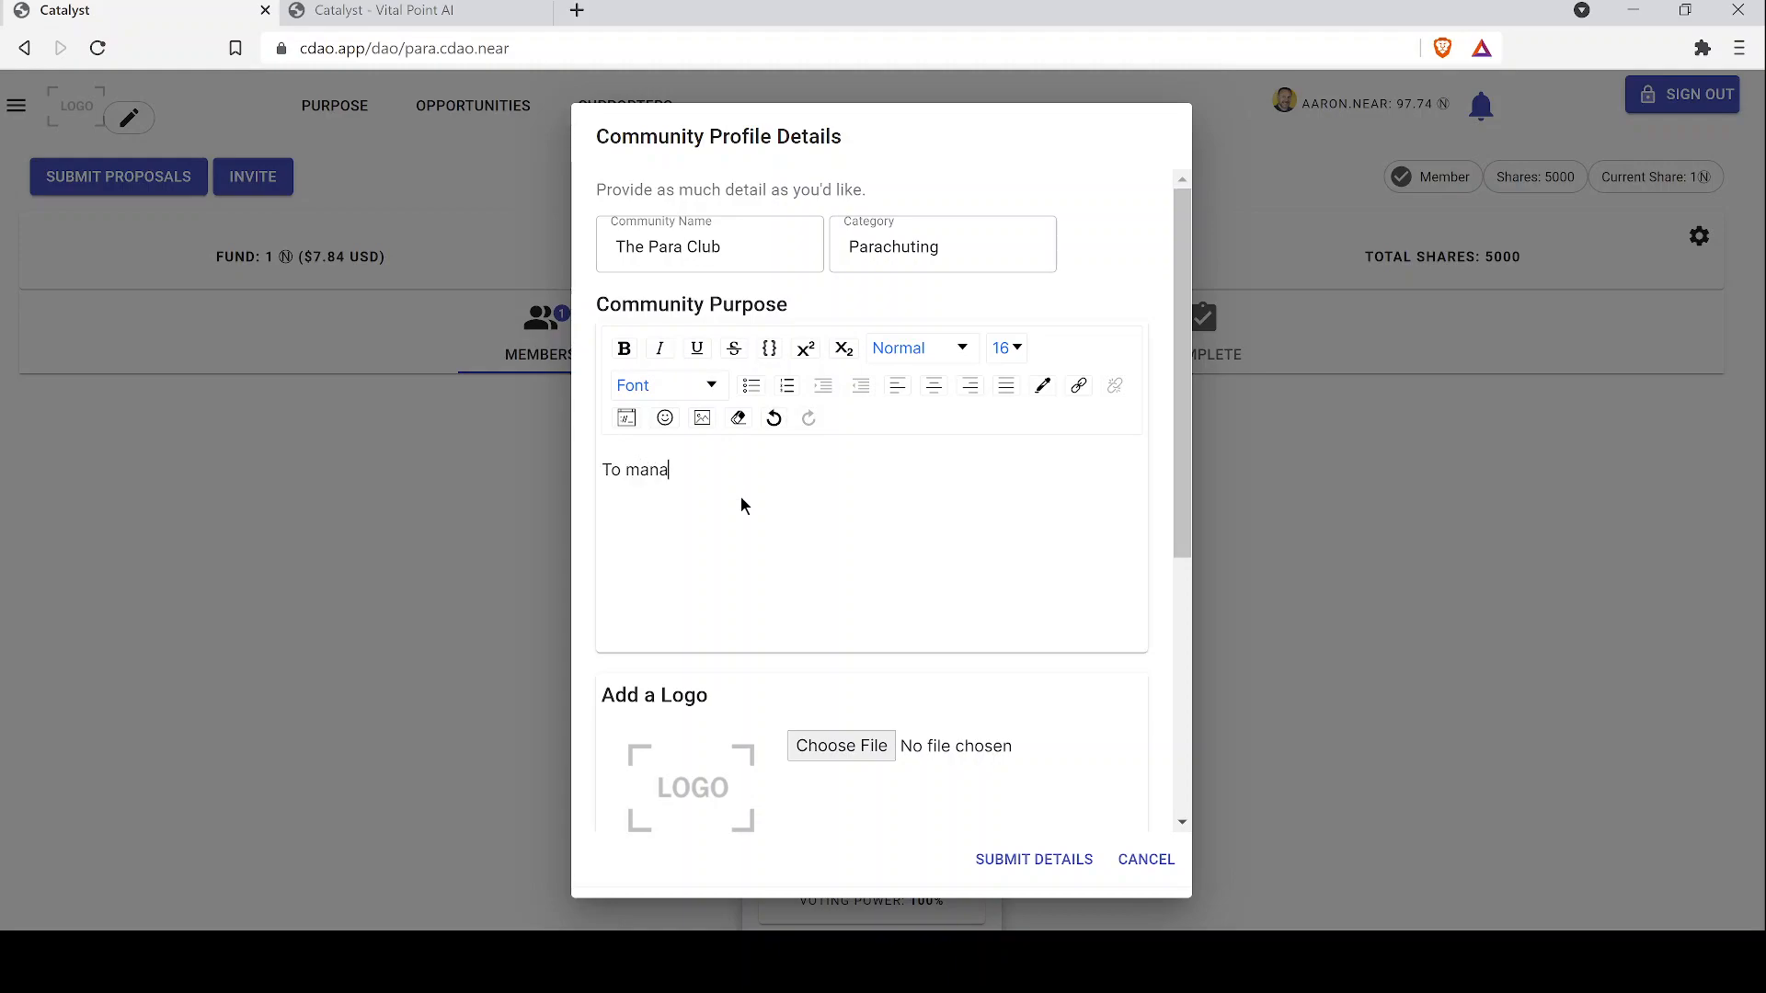
{"action": "type", "text": "ge resources for our"}
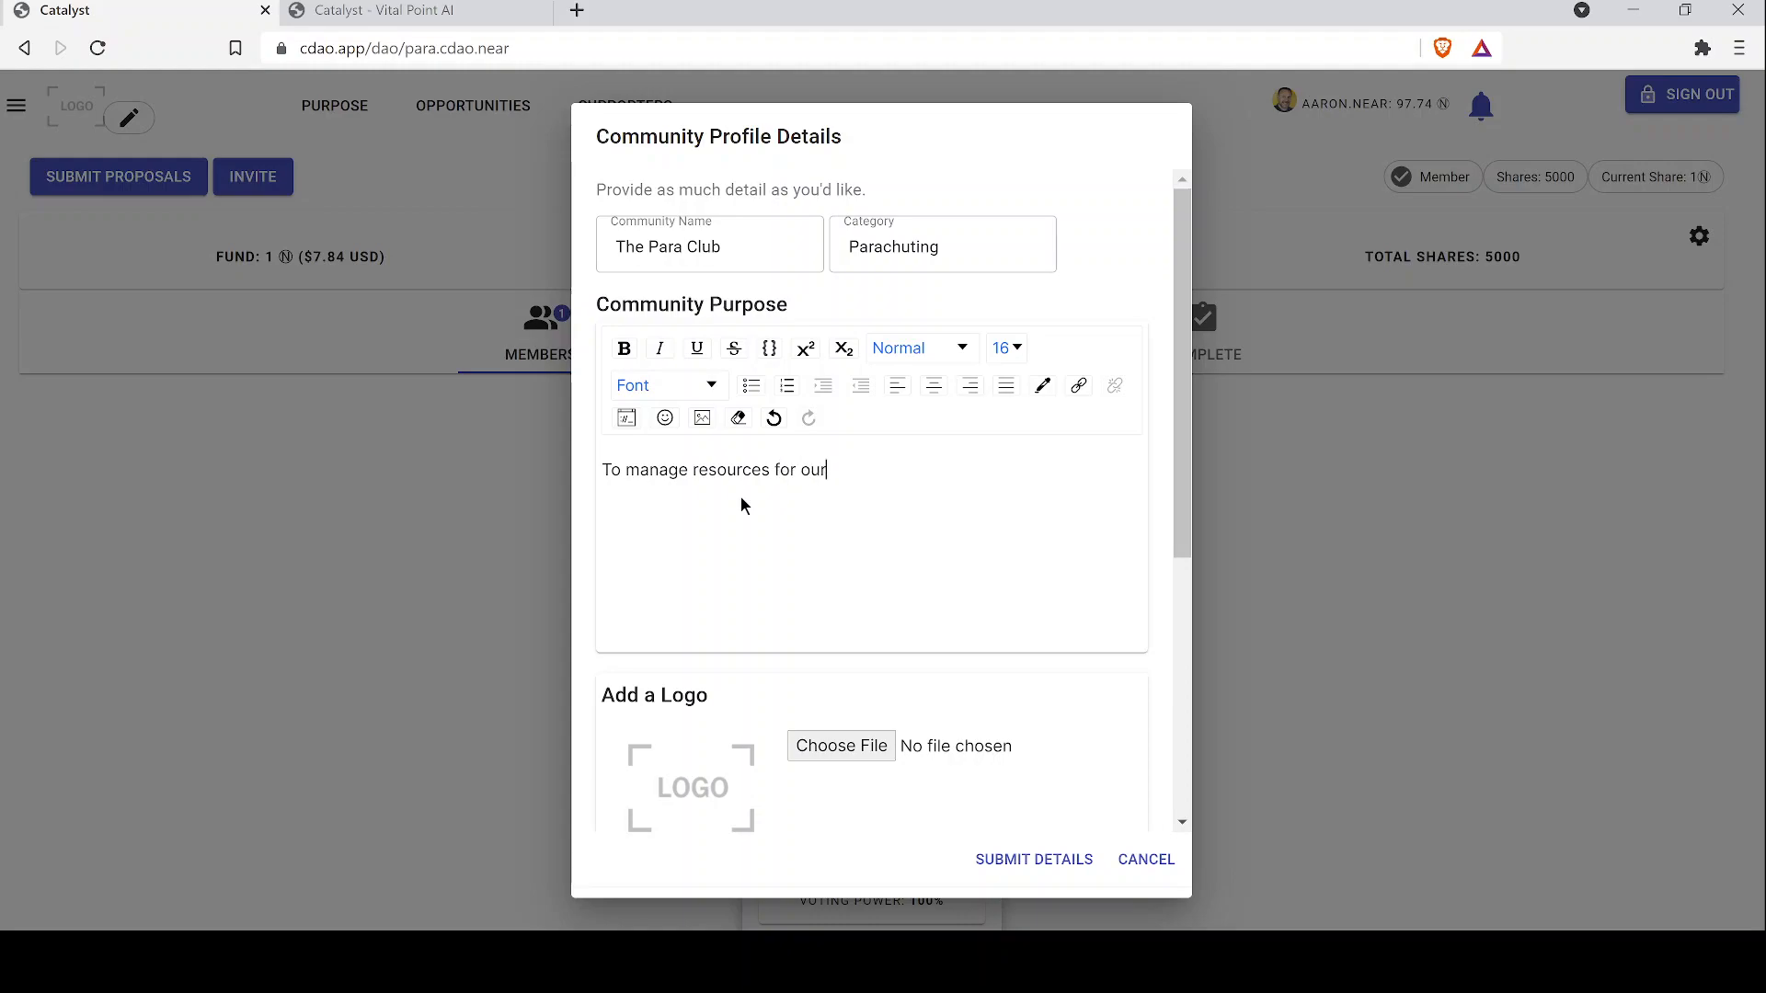
{"action": "type", "text": " parachuting club."}
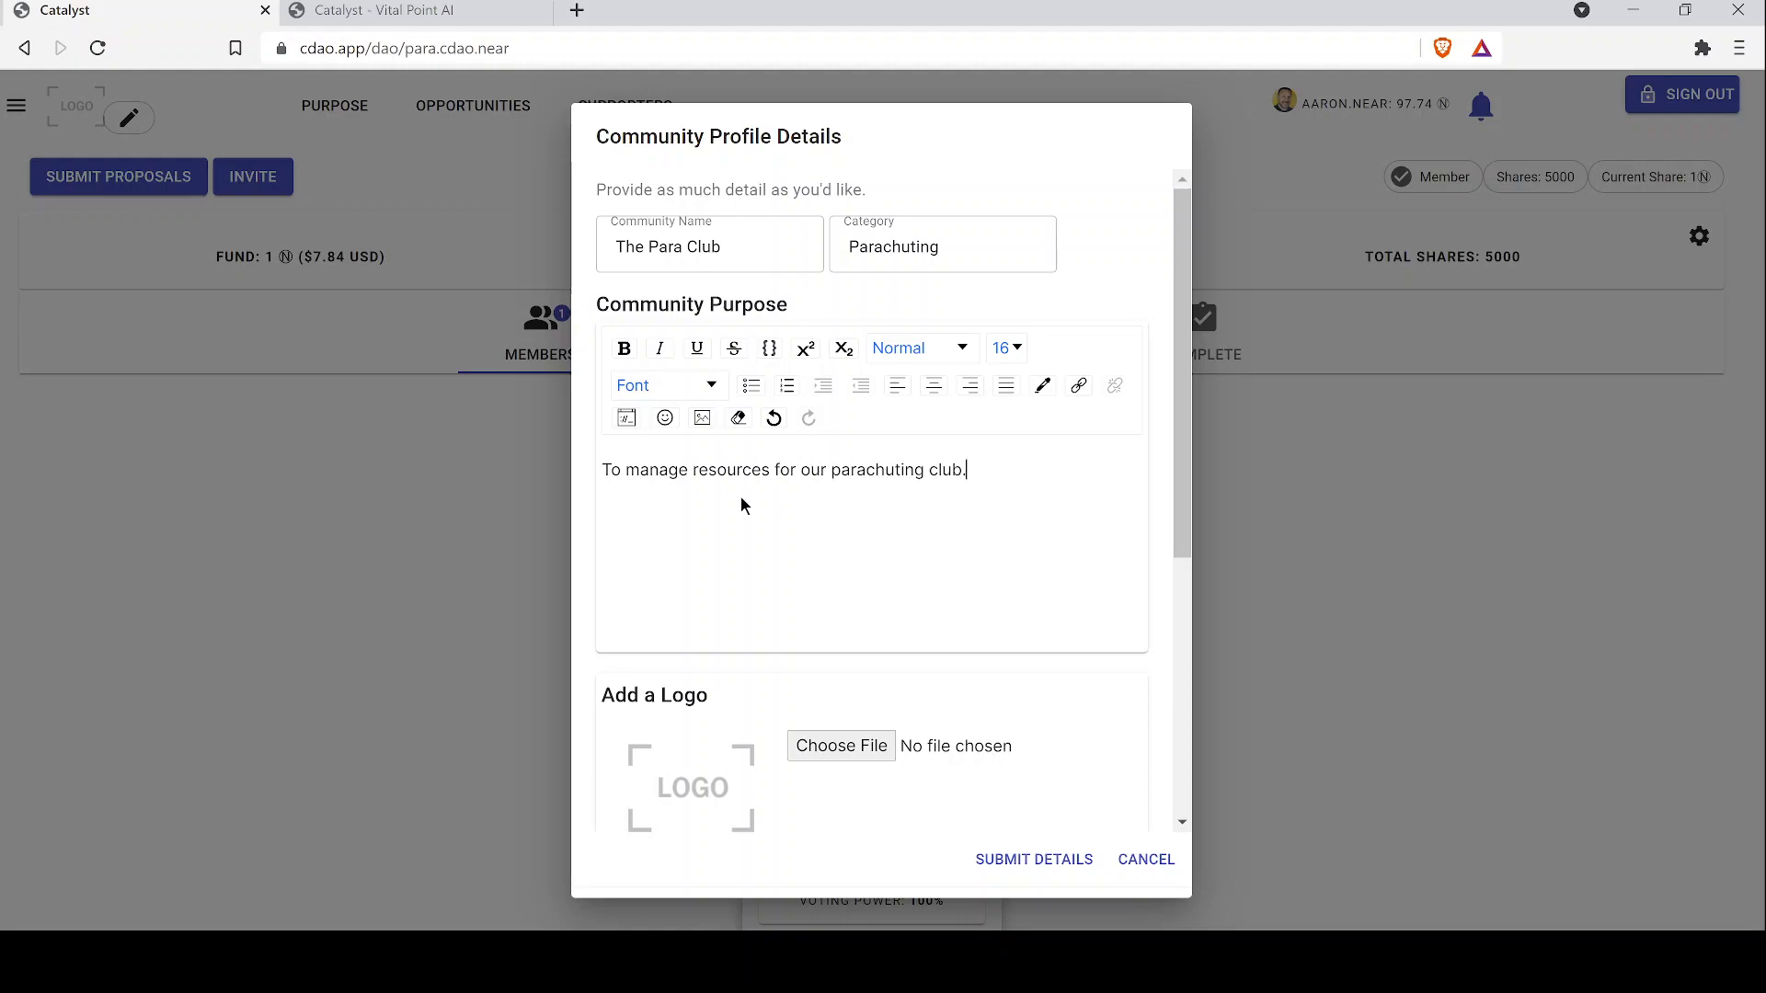
Add the canadian-jum...-cartoonish.jpg image as the community's logo
{"action": "left_click", "coordinate": [837, 753]}
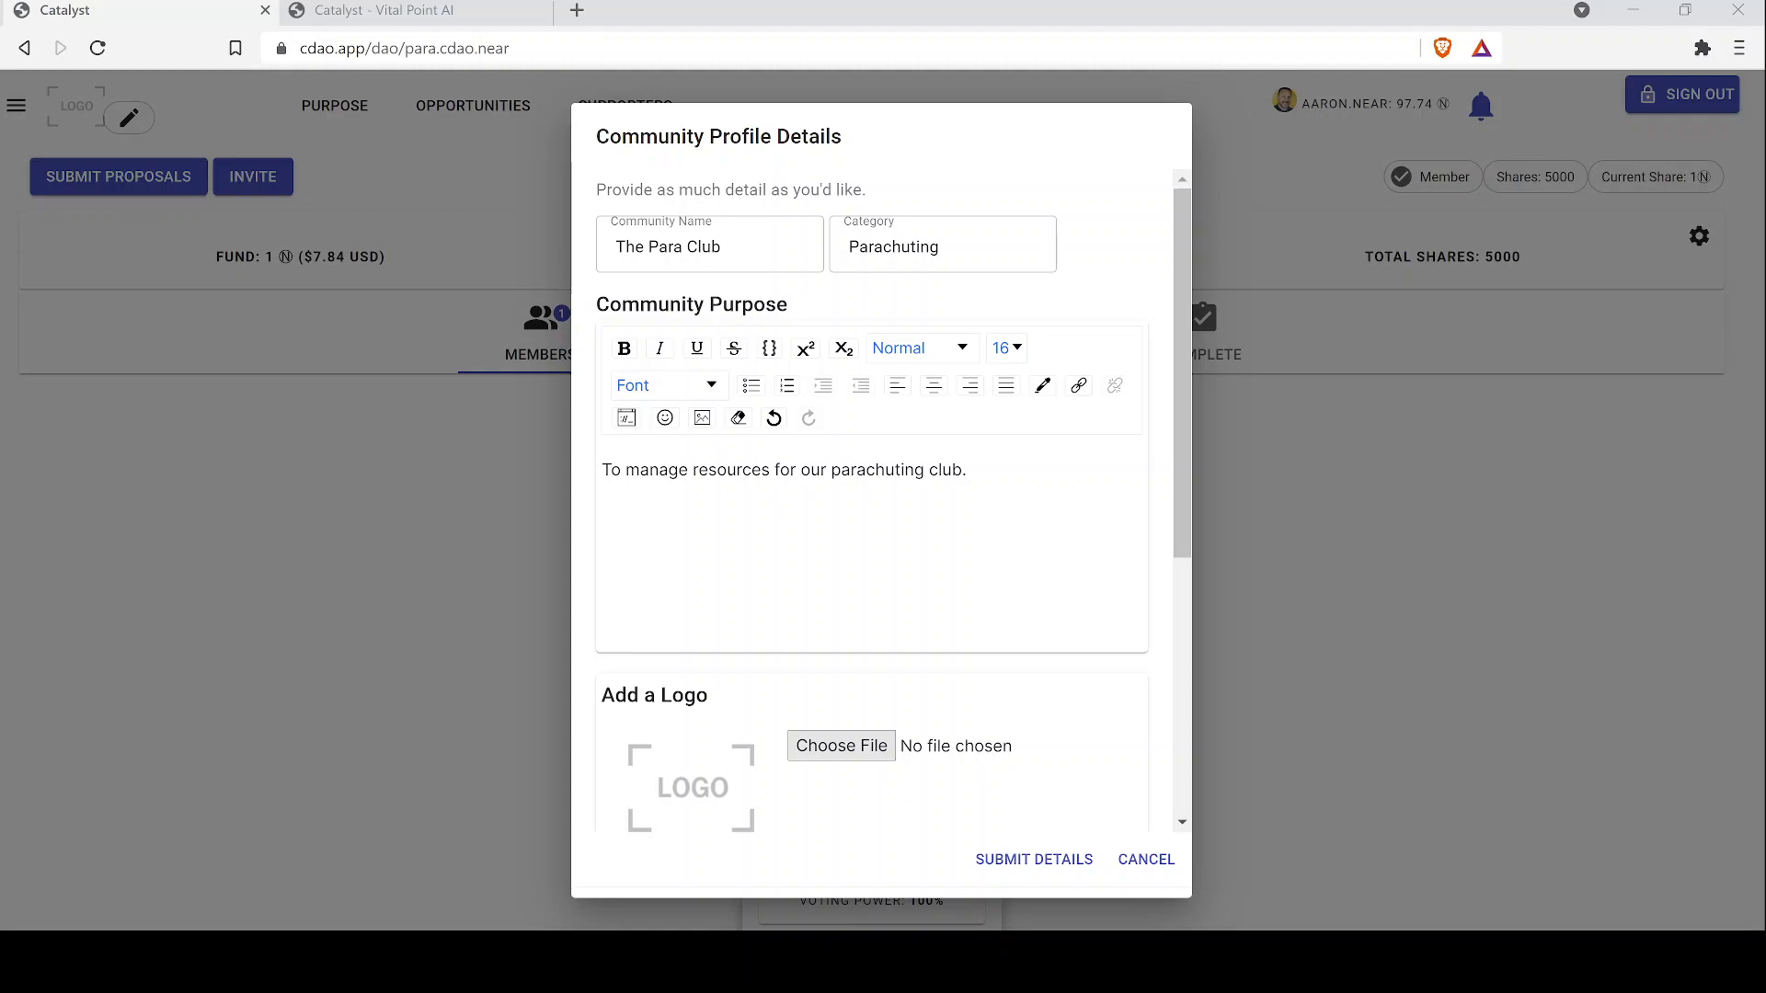
{"action": "left_click", "coordinate": [915, 639]}
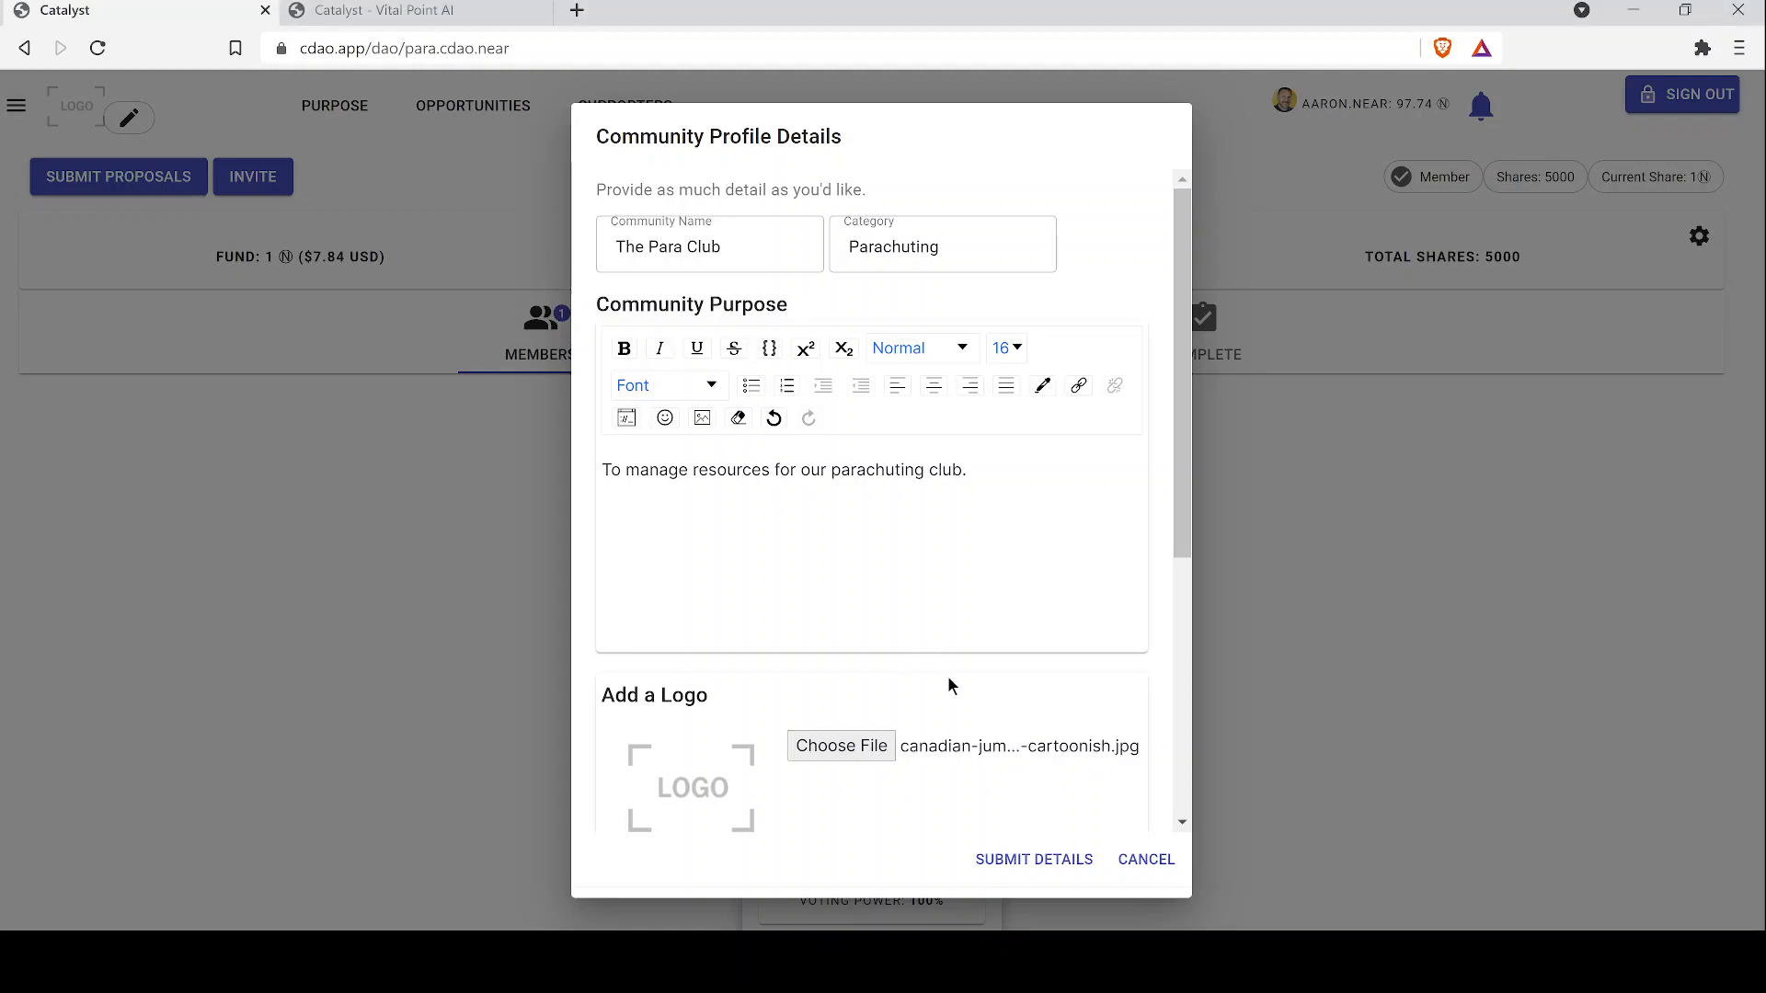
{"action": "scroll", "coordinate": [998, 683], "scroll_direction": "down", "scroll_amount": 1}
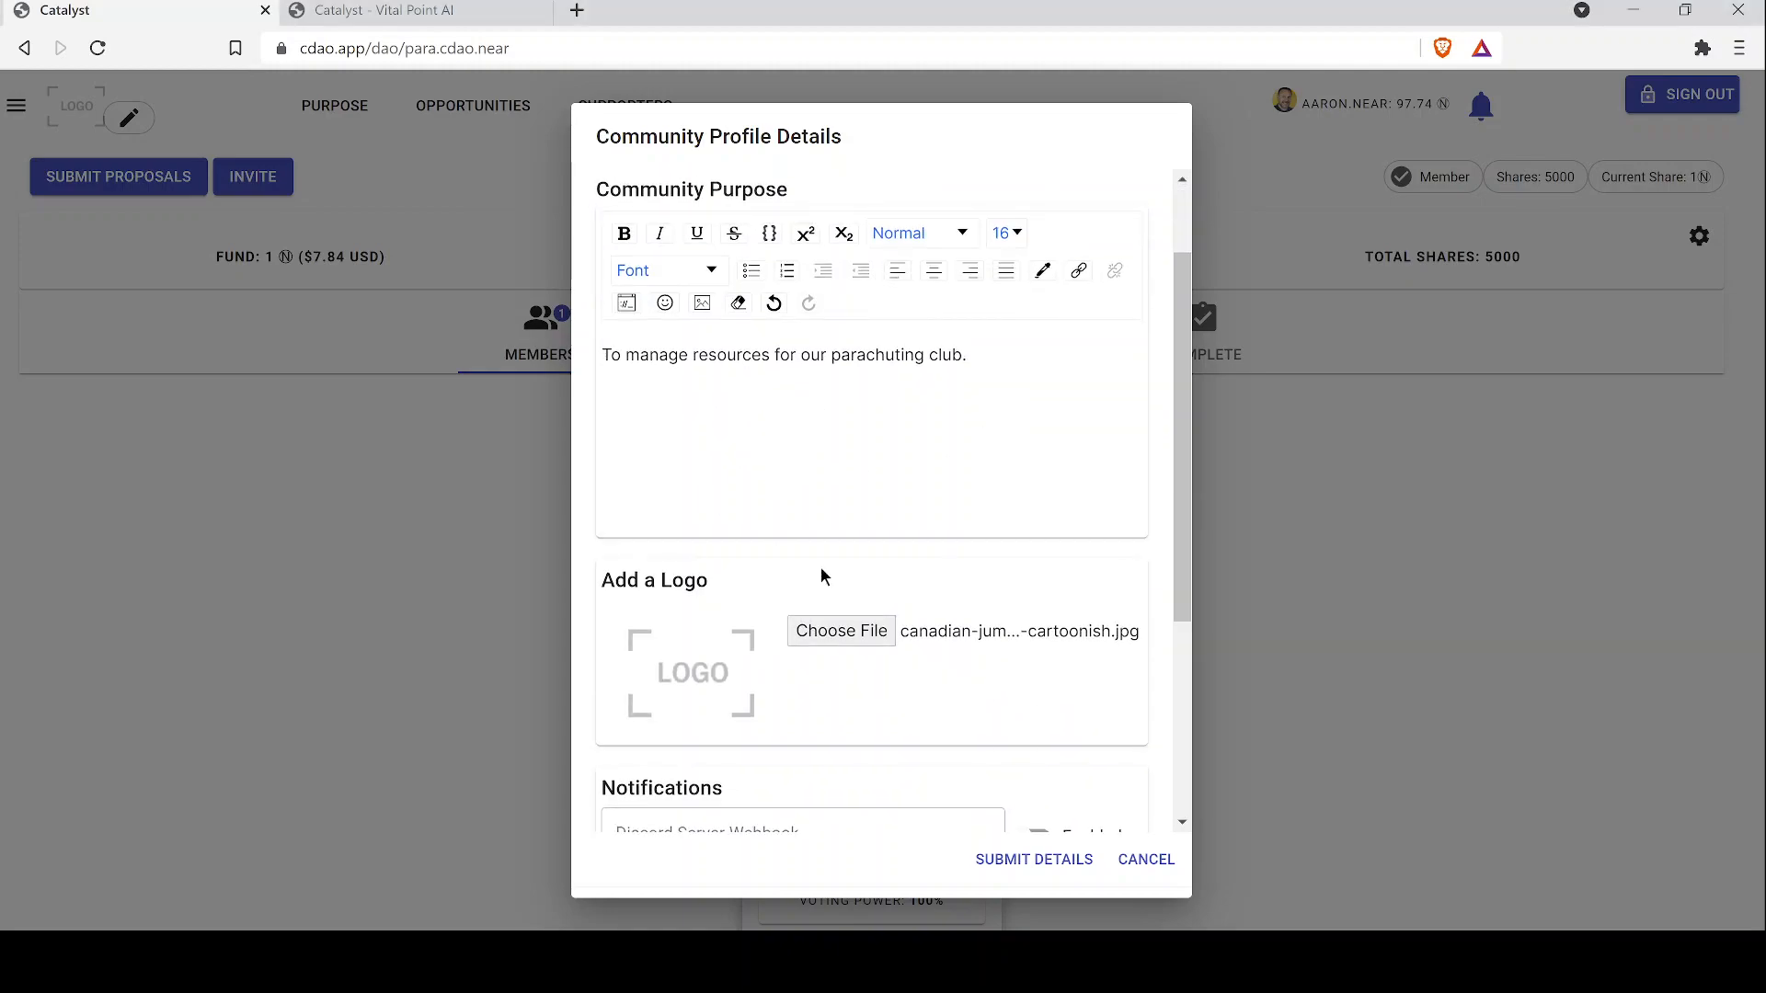
{"action": "scroll", "coordinate": [930, 561], "scroll_direction": "down", "scroll_amount": 2}
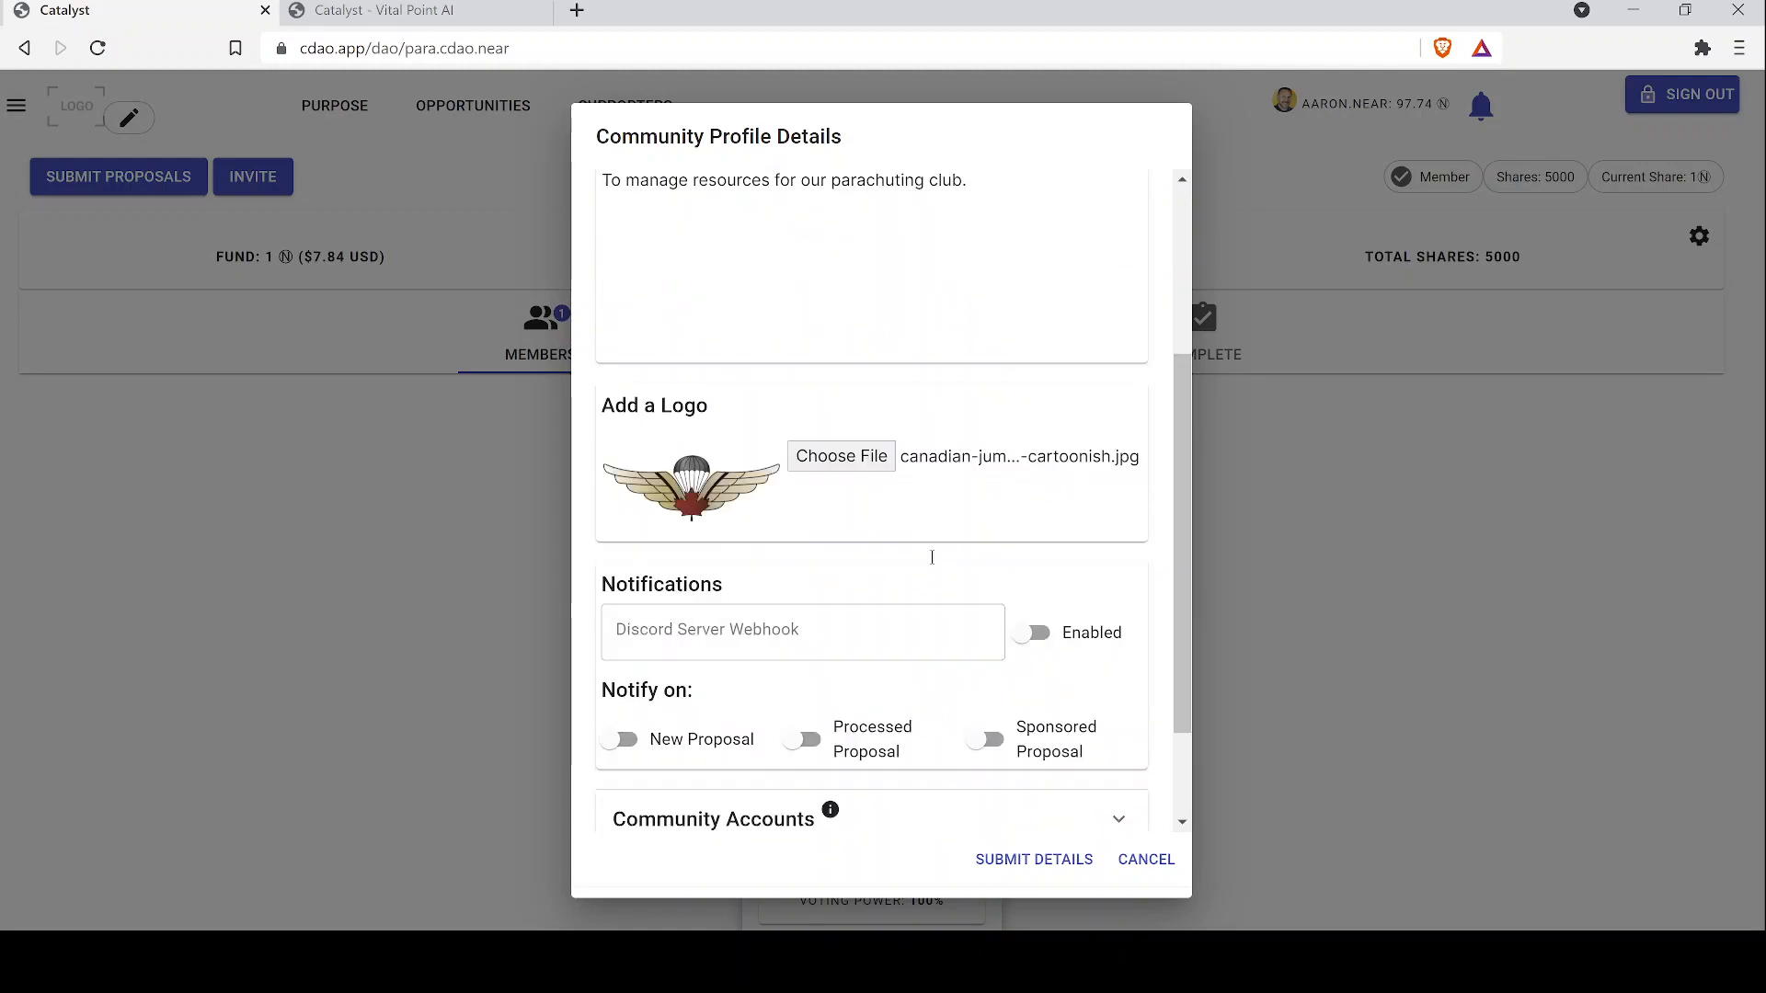
Enter the Discord server webhook URL in the community's notification settings
{"action": "scroll", "coordinate": [932, 558], "scroll_direction": "down", "scroll_amount": 1}
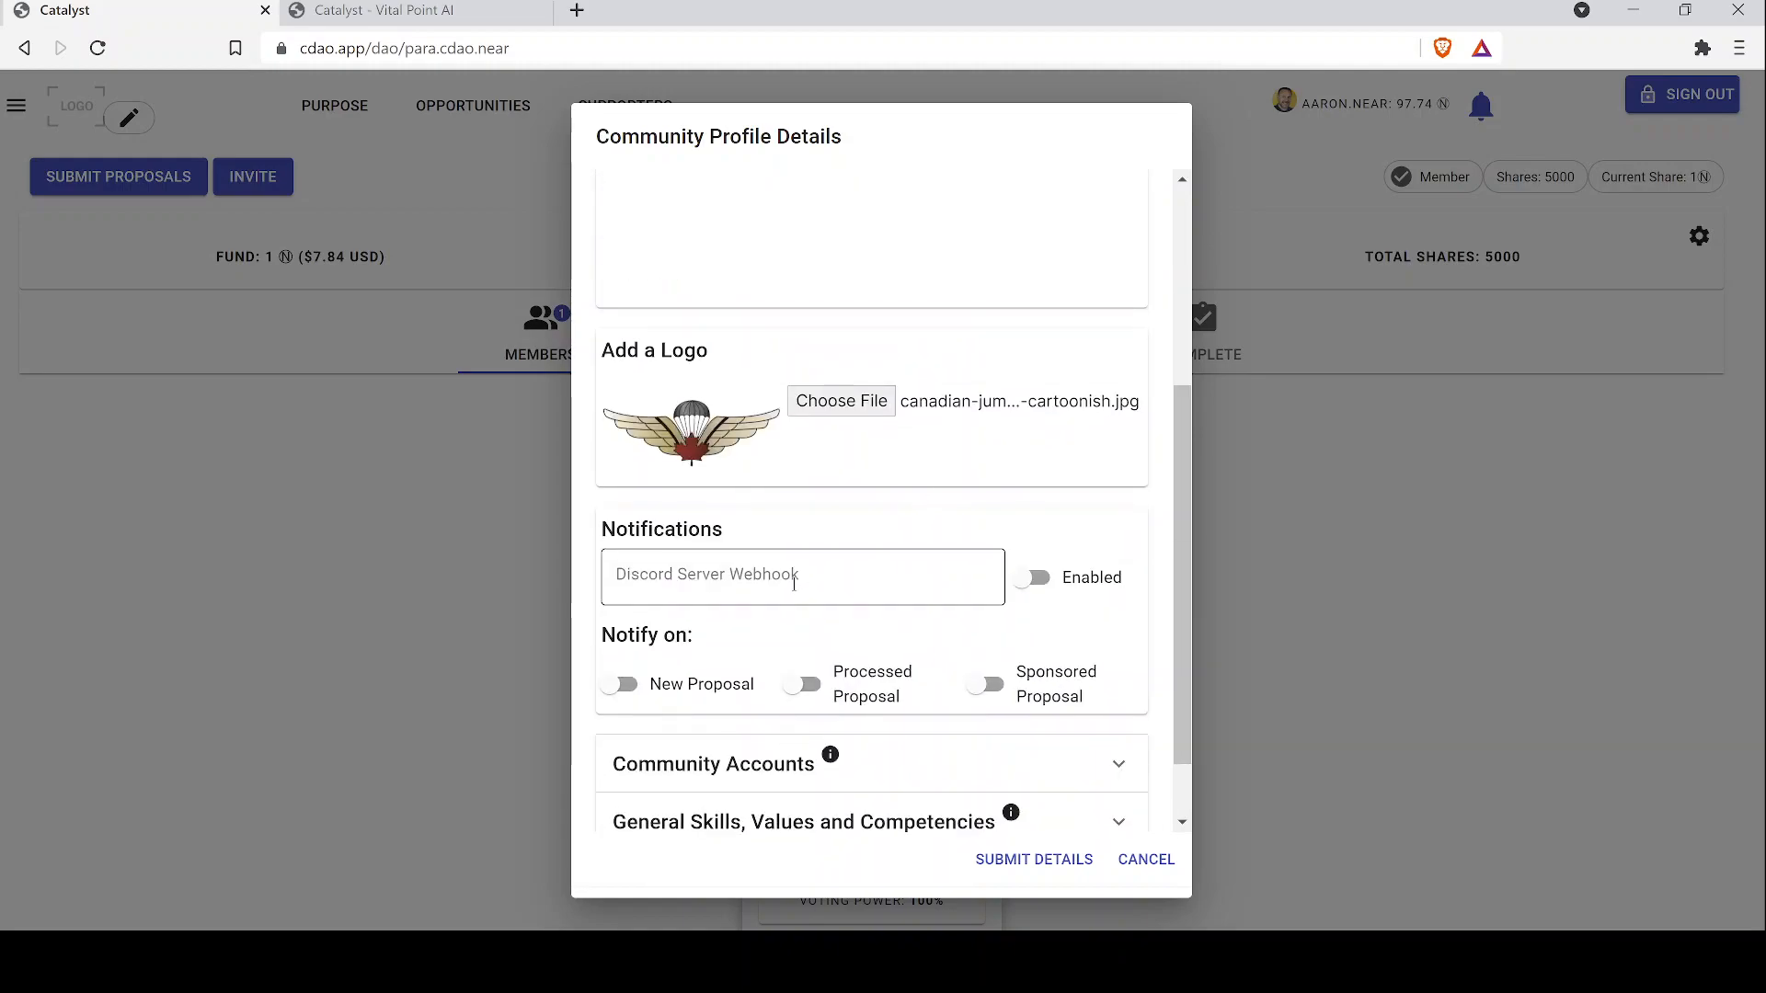
{"action": "scroll", "coordinate": [921, 495], "scroll_direction": "down", "scroll_amount": 1}
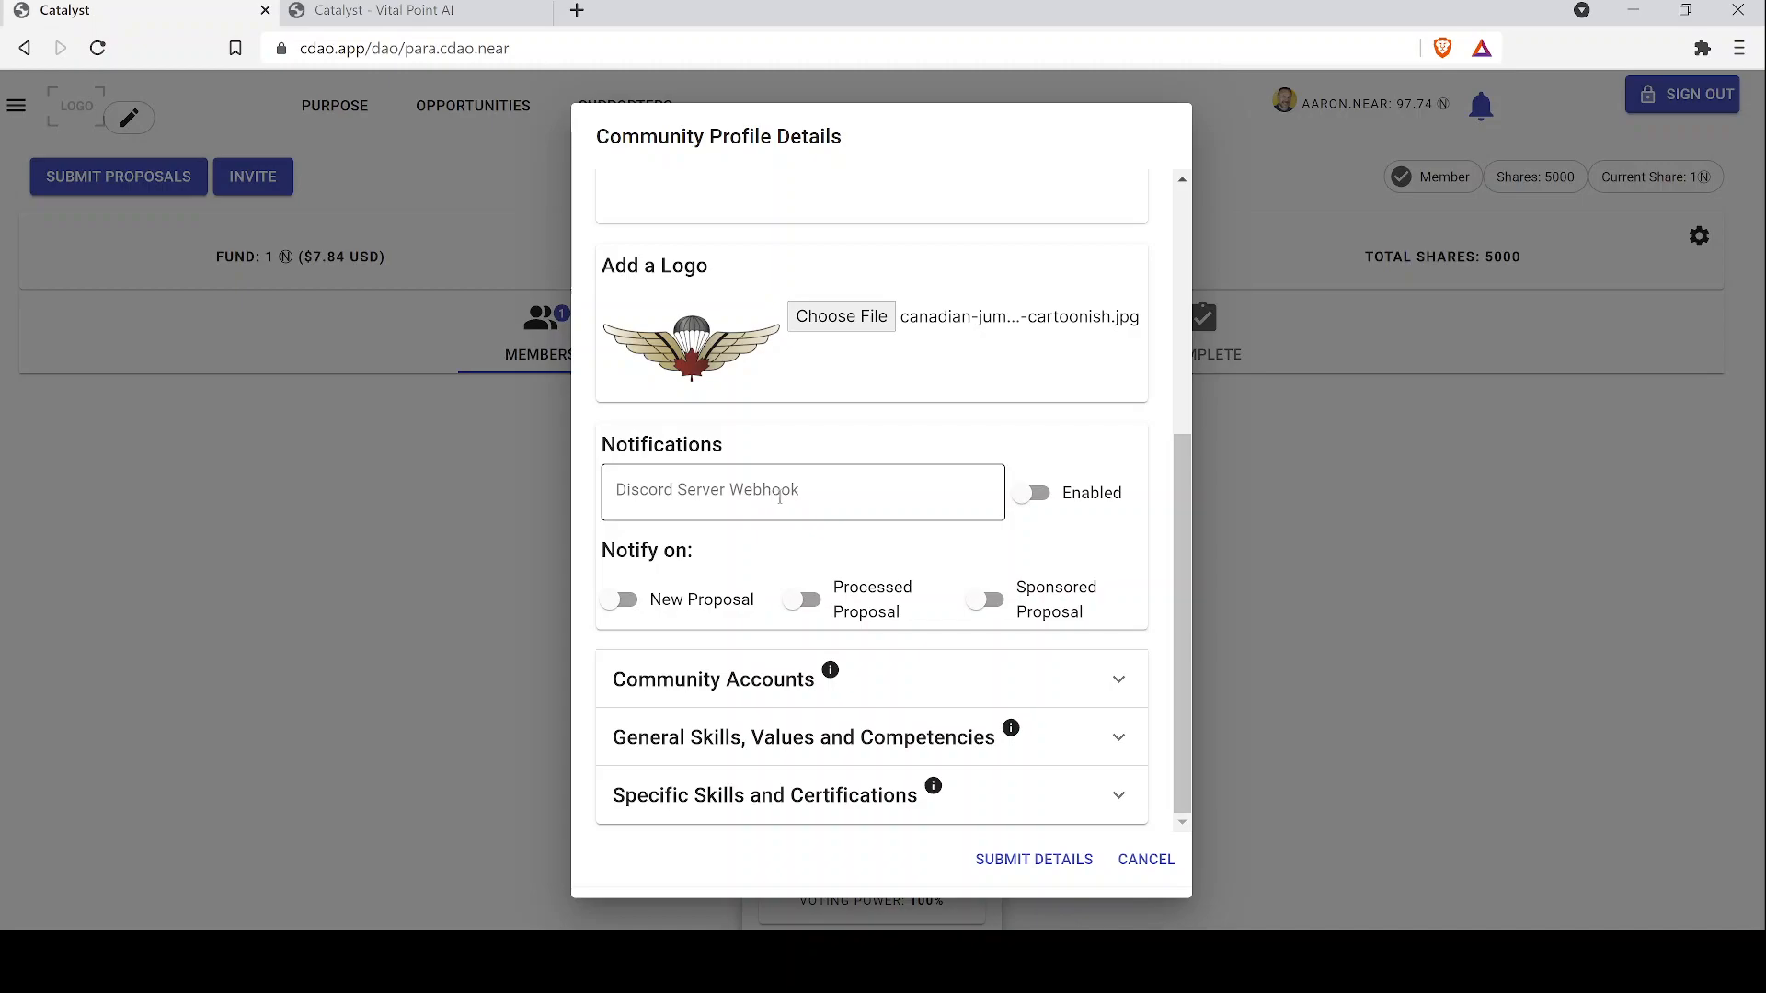
{"action": "left_click", "coordinate": [781, 495]}
{"action": "key", "text": "ctrl+v"}
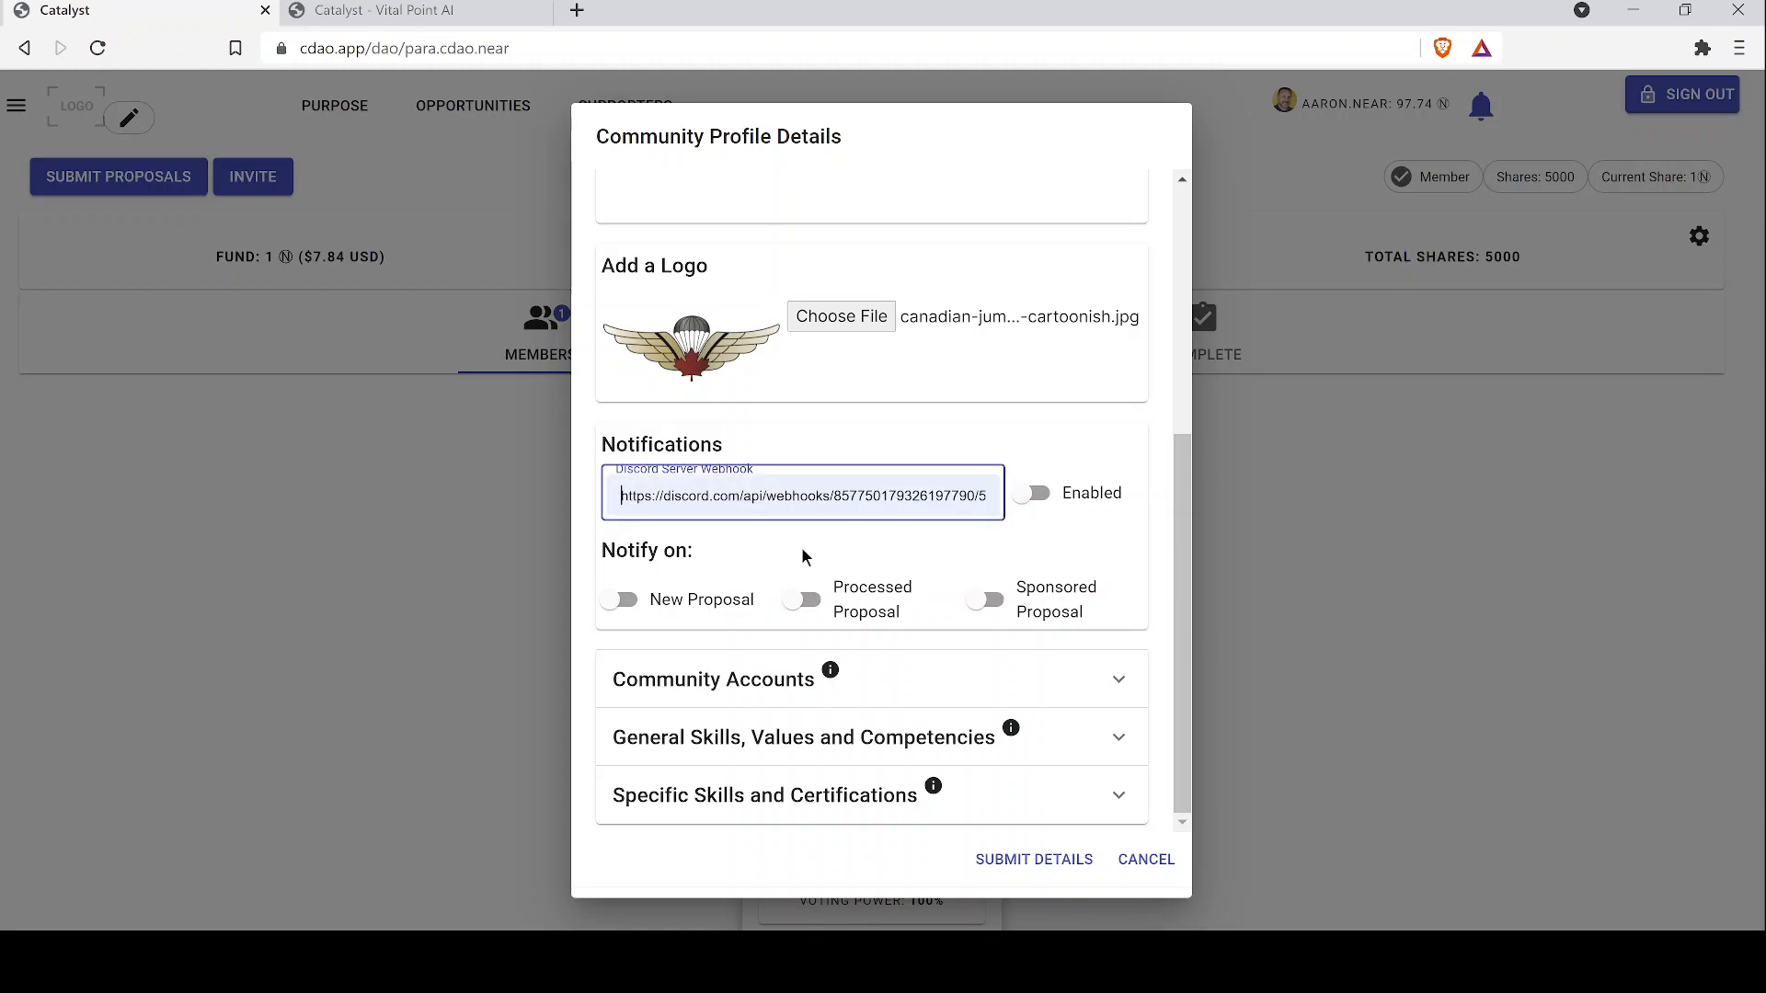
Enable the Discord notifications and turn on alerts for sponsored, processed and new proposals
{"action": "left_click", "coordinate": [1040, 496]}
{"action": "left_click", "coordinate": [1037, 496]}
{"action": "left_click", "coordinate": [989, 601]}
{"action": "left_click", "coordinate": [809, 602]}
{"action": "left_click", "coordinate": [621, 599]}
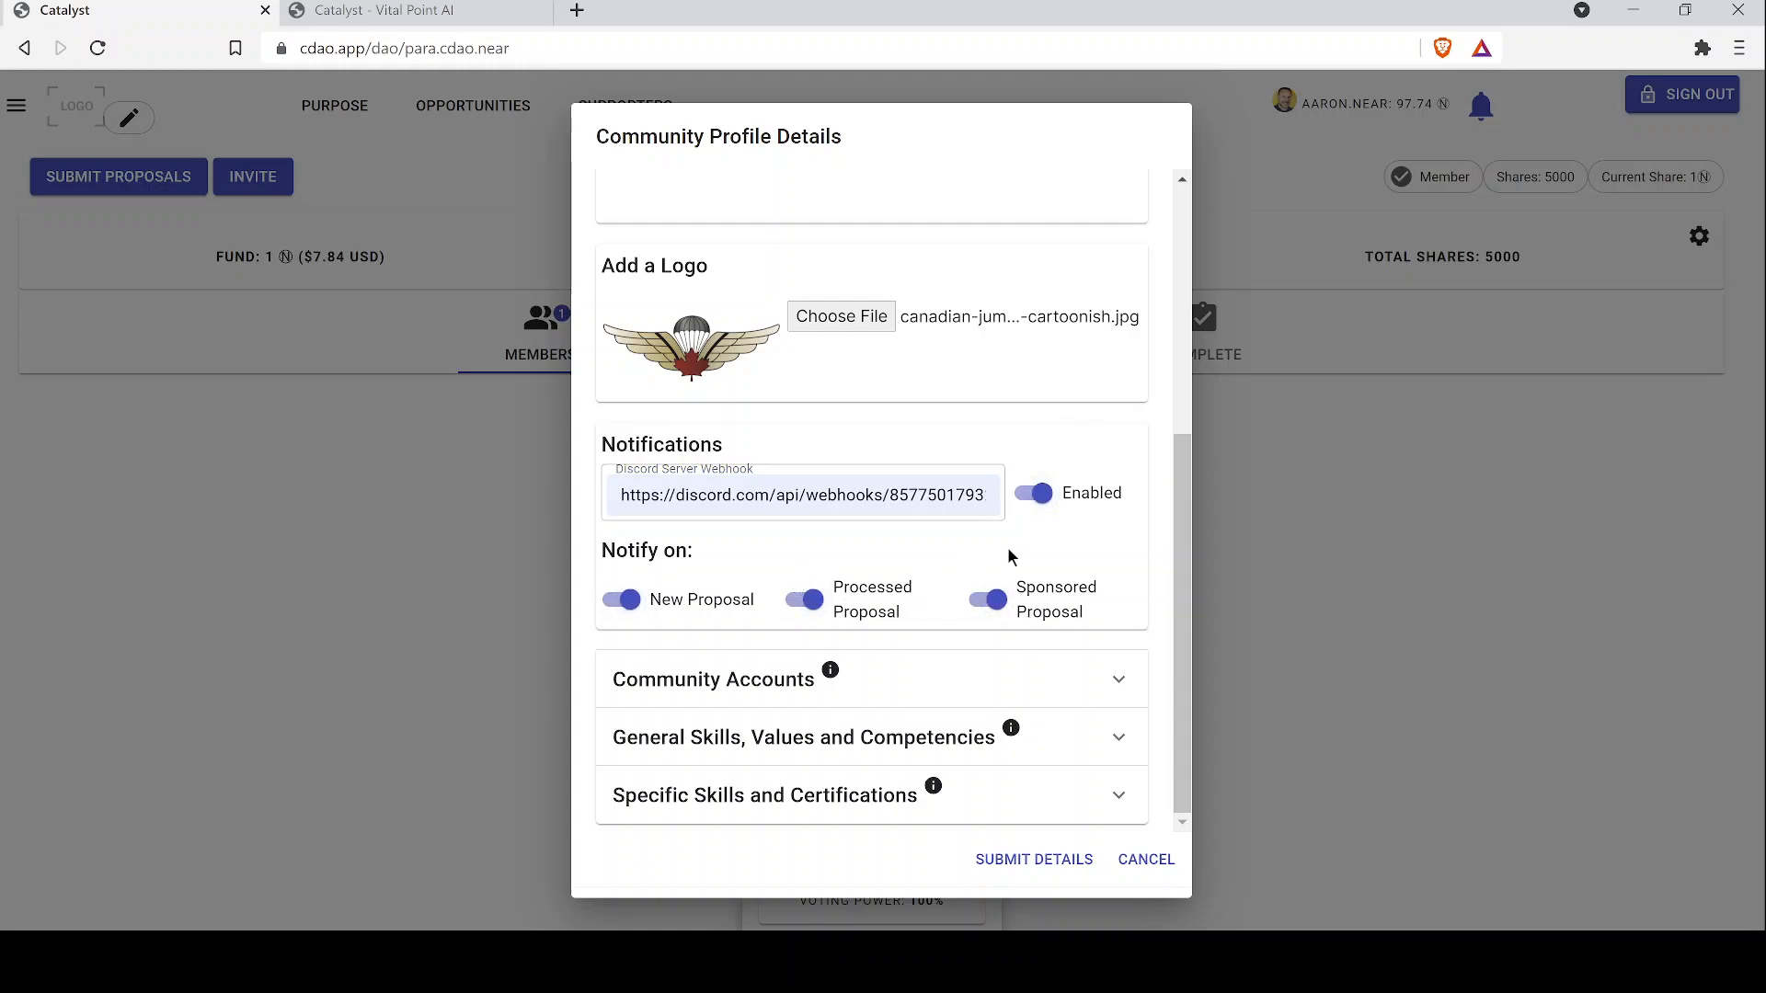
{"action": "left_click", "coordinate": [1001, 681]}
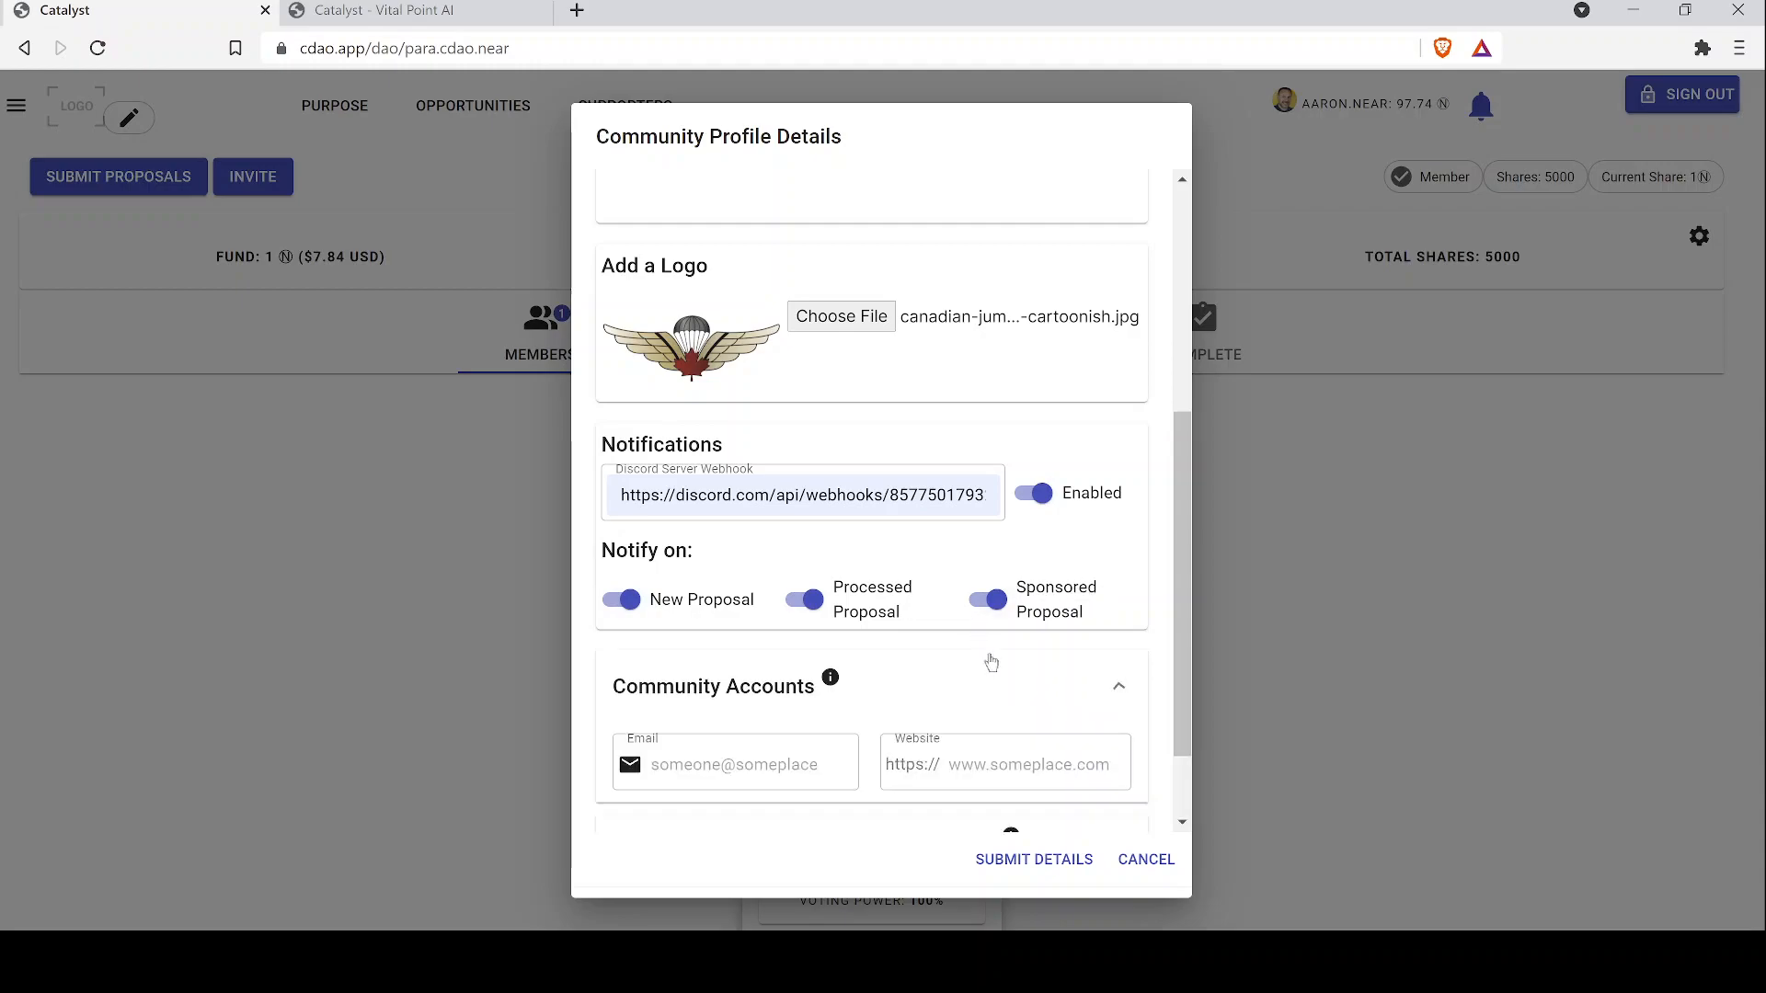
{"action": "scroll", "coordinate": [985, 662], "scroll_direction": "down", "scroll_amount": 3}
{"action": "left_click", "coordinate": [736, 488]}
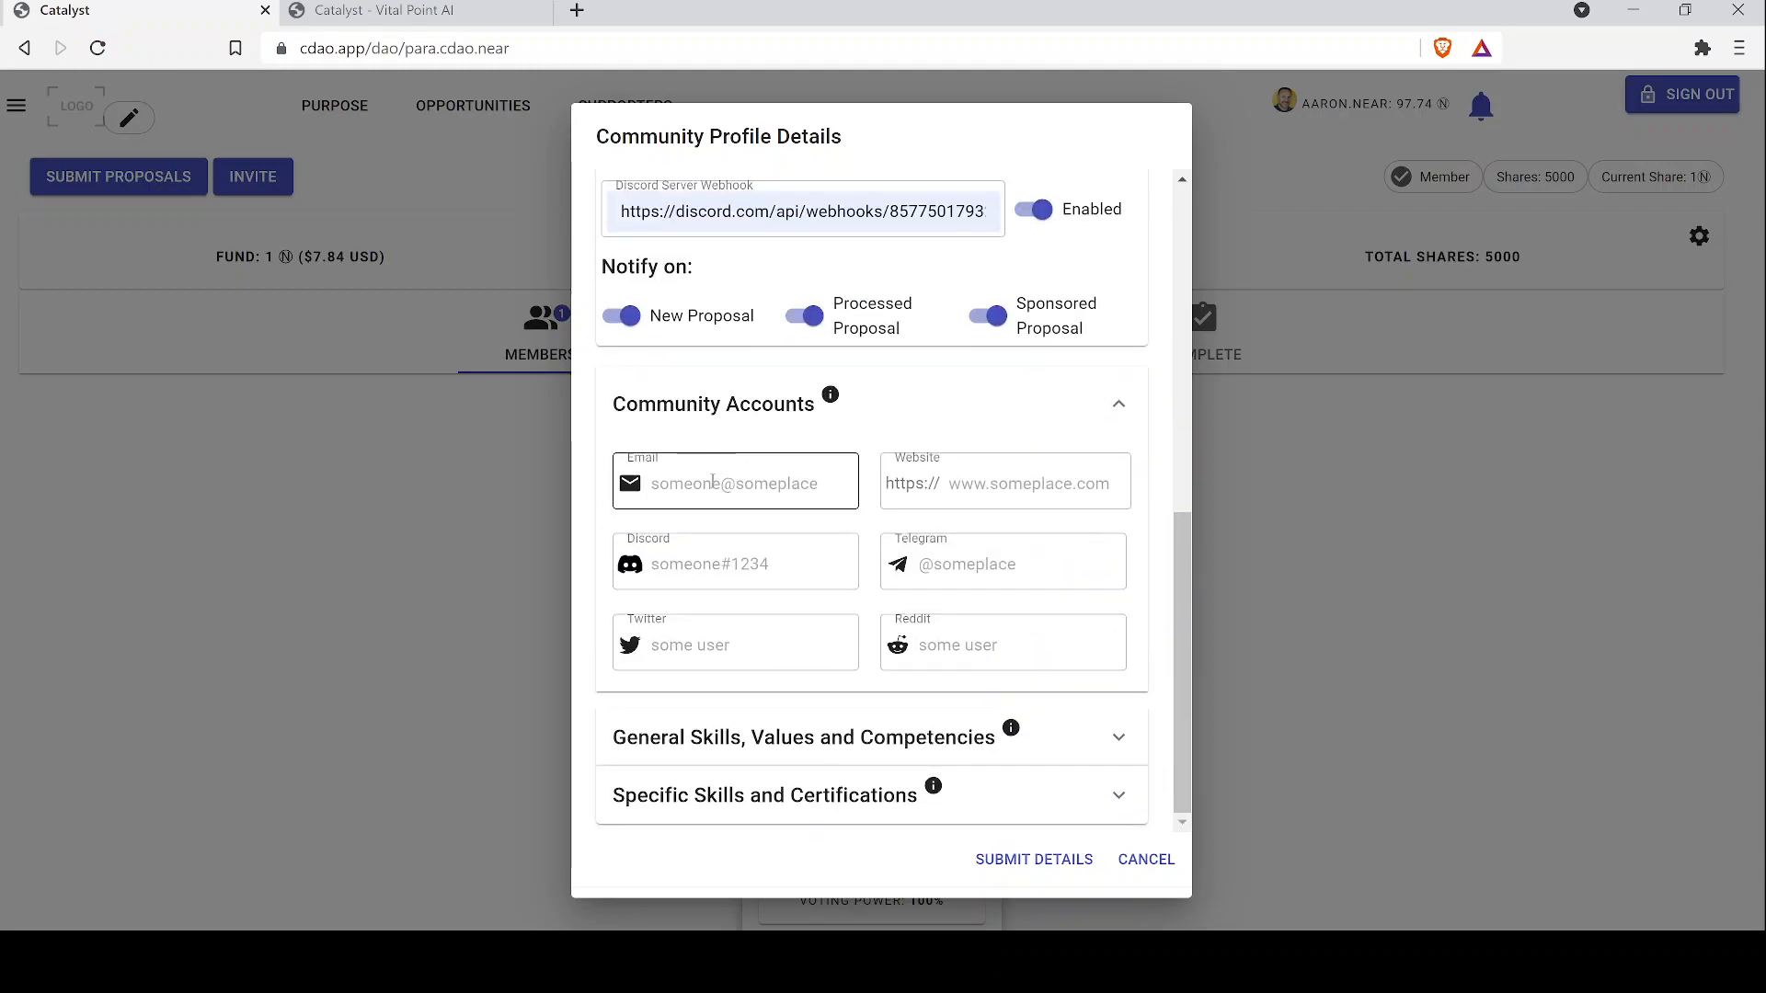
{"action": "left_click", "coordinate": [729, 529]}
{"action": "left_click", "coordinate": [986, 485]}
{"action": "left_click", "coordinate": [991, 525]}
Add Teamwork and Communications to the community's general skills, values and competencies
{"action": "left_click", "coordinate": [1032, 754]}
{"action": "scroll", "coordinate": [905, 723], "scroll_direction": "down", "scroll_amount": 2}
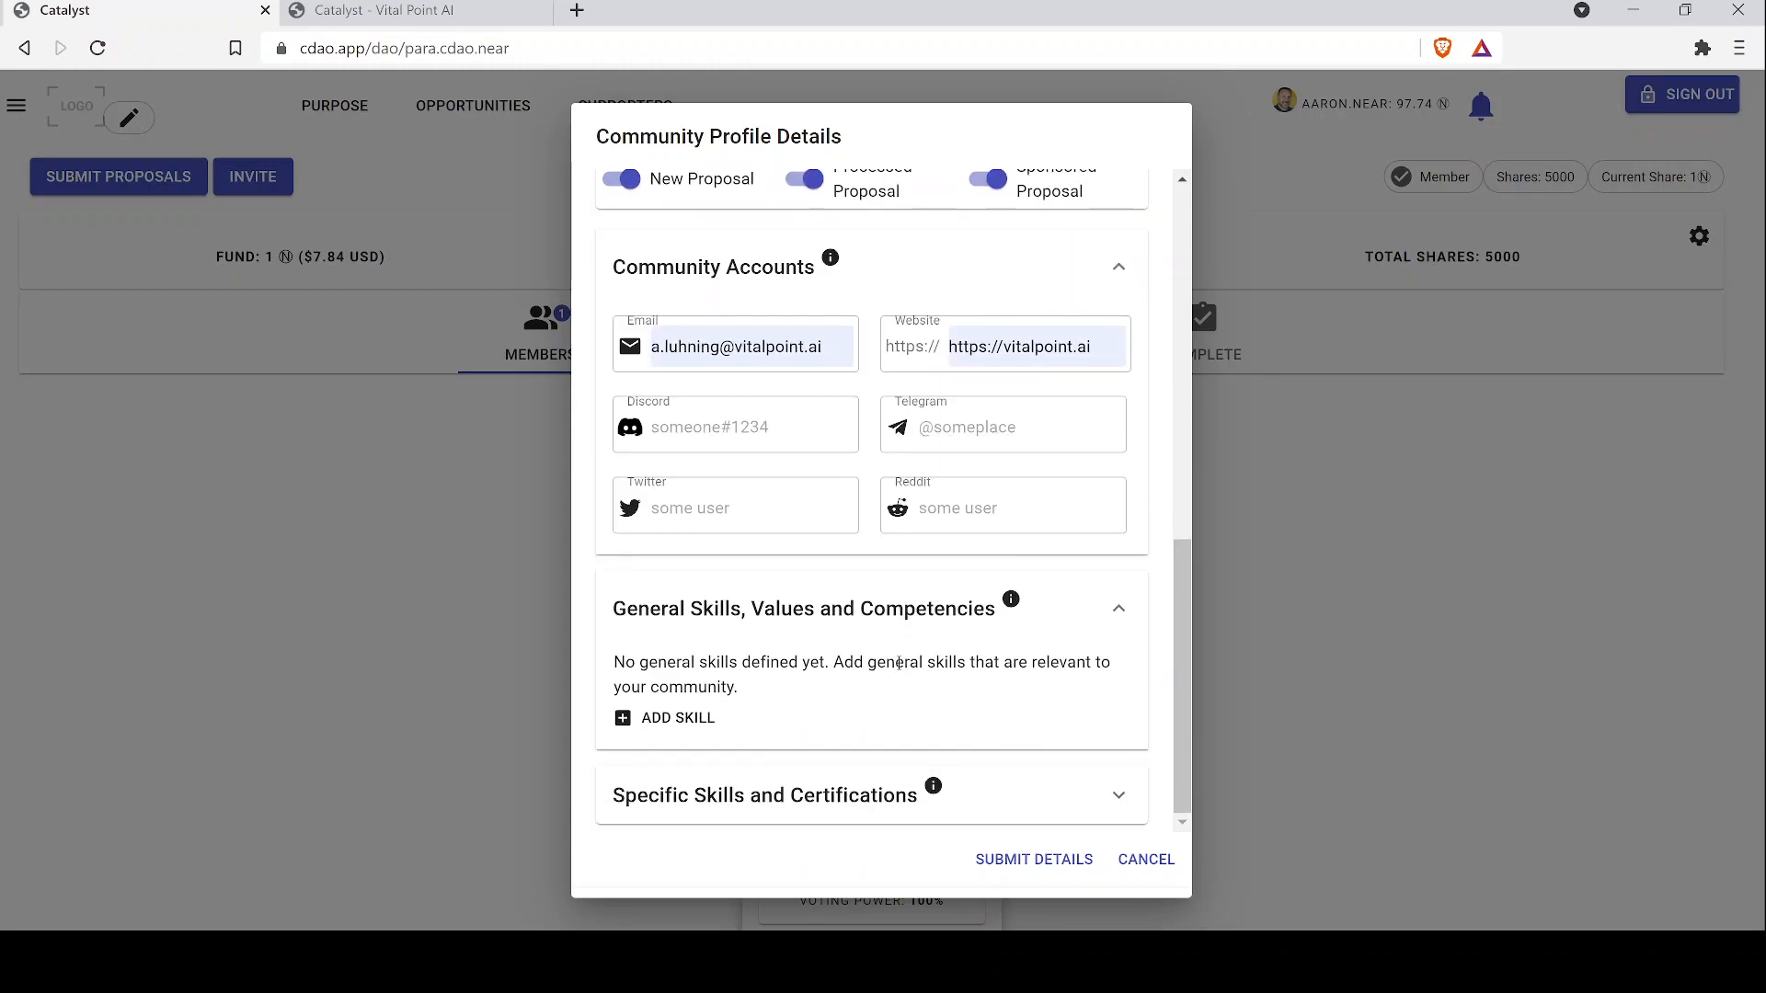
{"action": "left_click", "coordinate": [662, 720]}
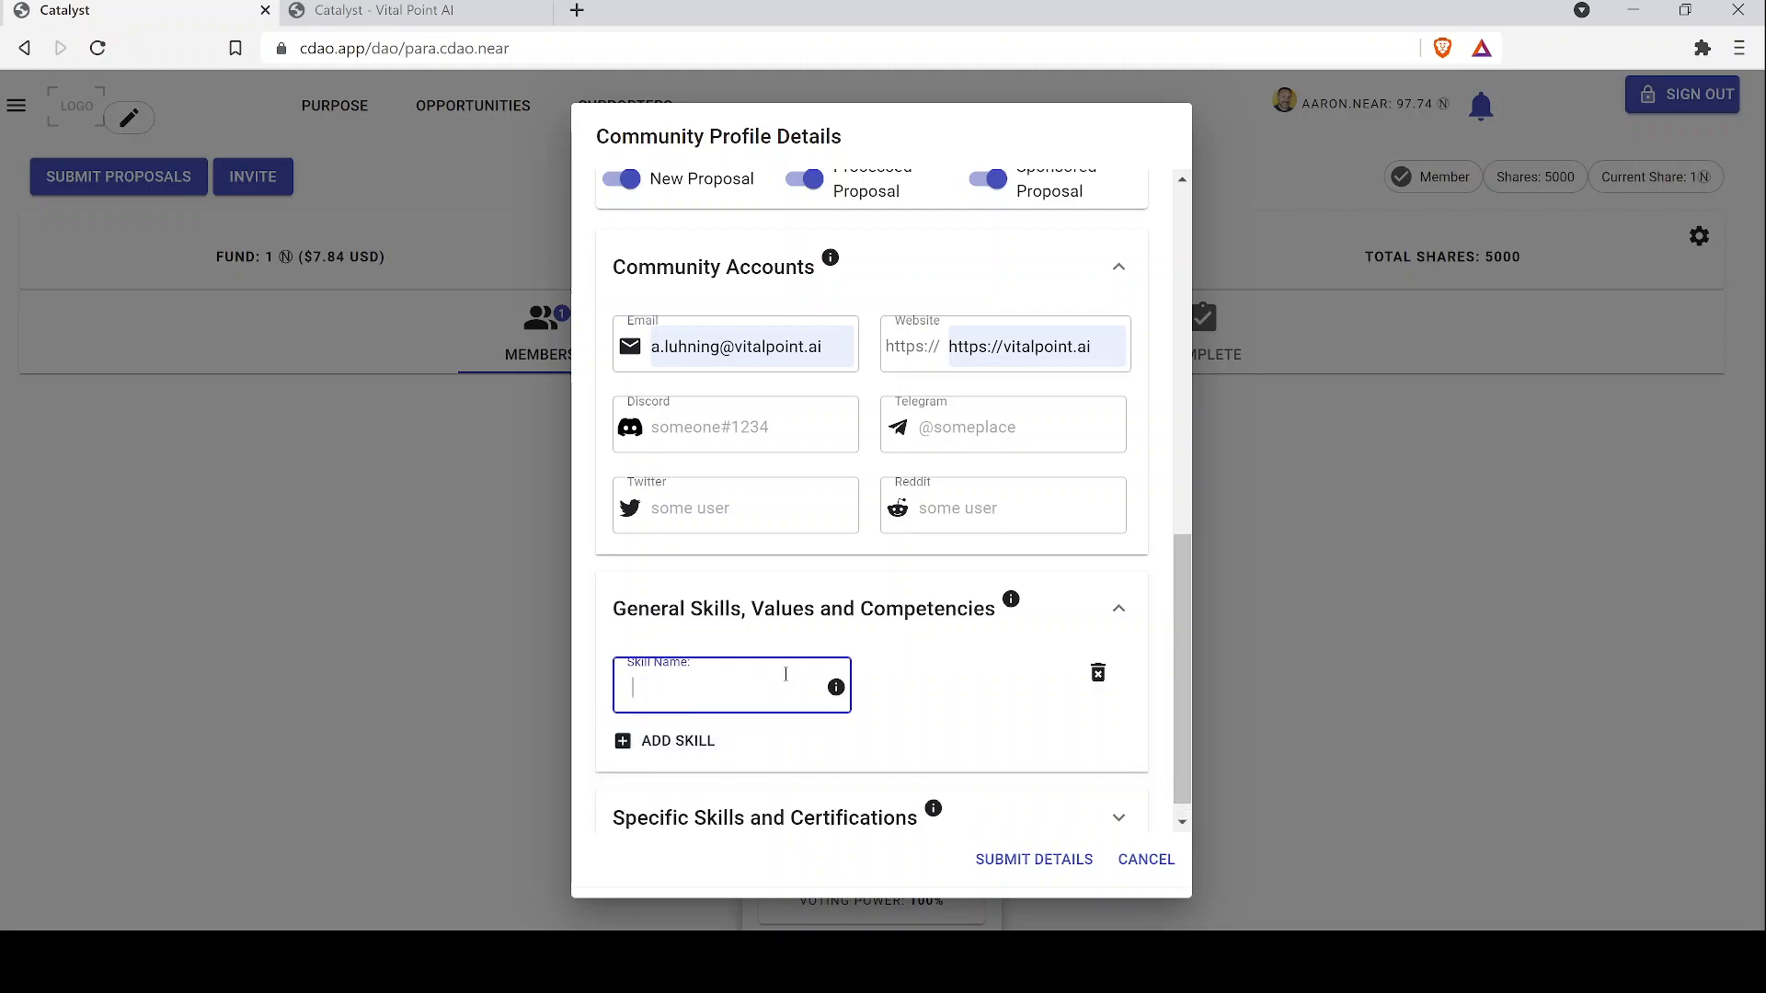
{"action": "left_click", "coordinate": [725, 694]}
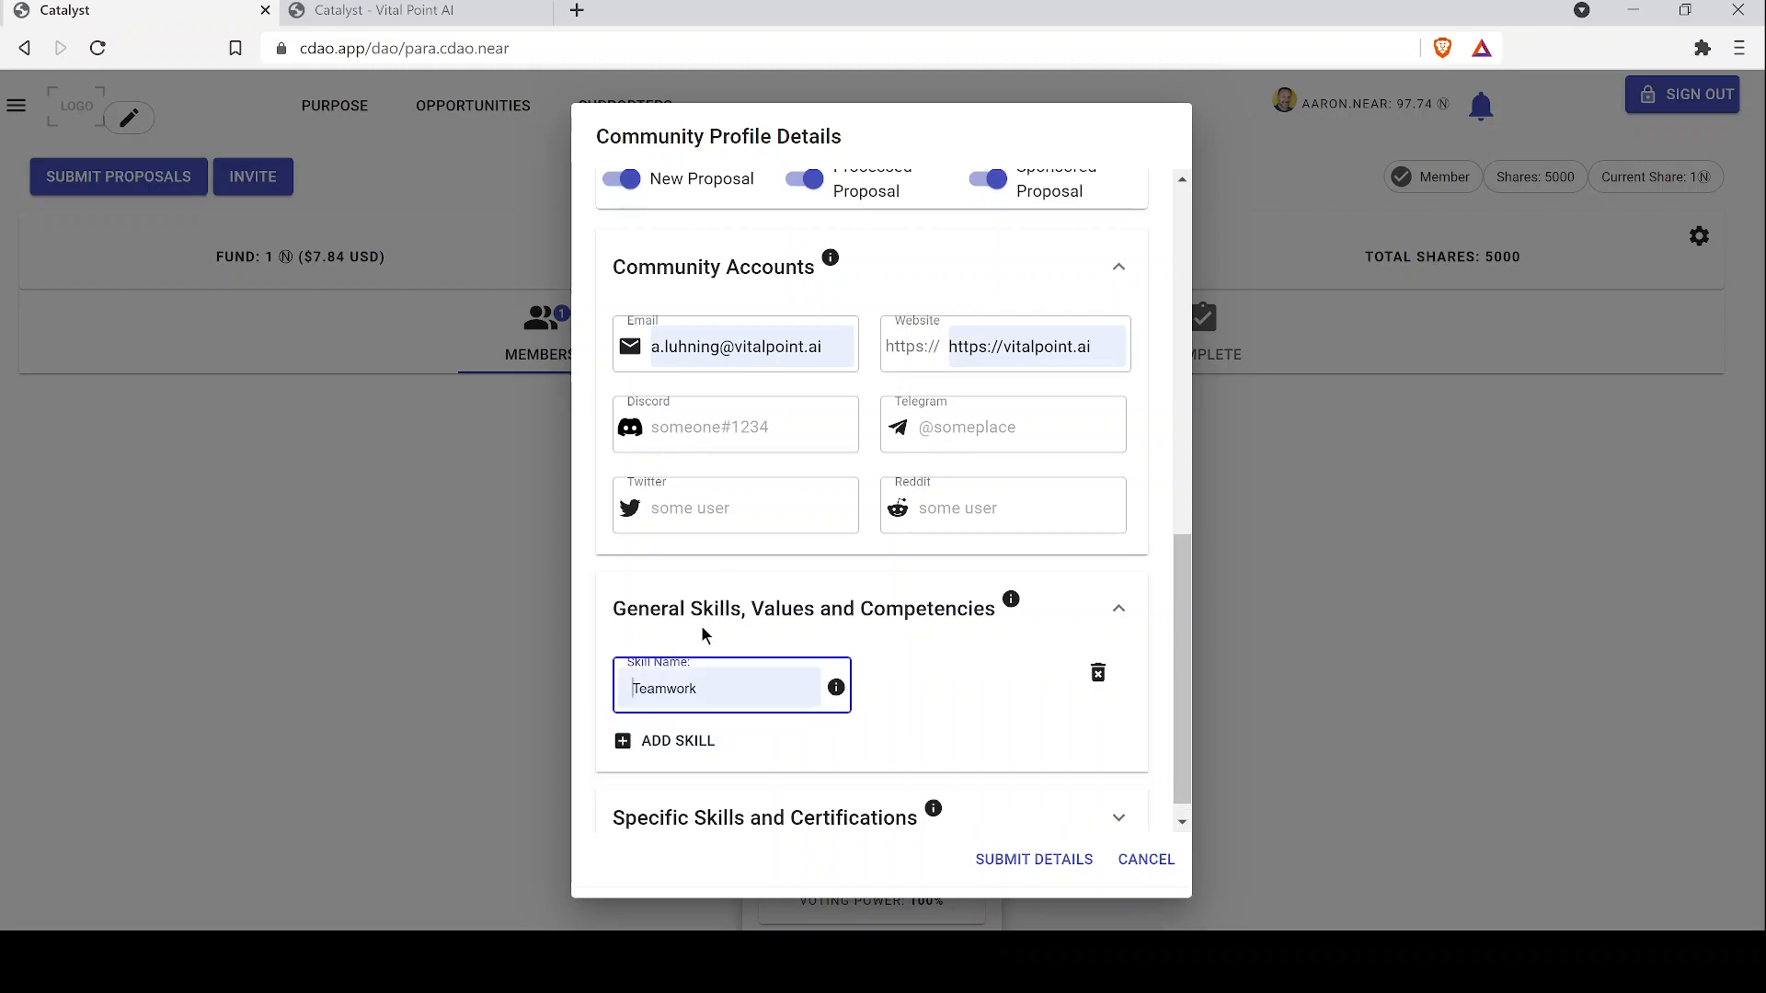
{"action": "left_click", "coordinate": [711, 648]}
{"action": "left_click", "coordinate": [692, 747]}
{"action": "left_click", "coordinate": [688, 760]}
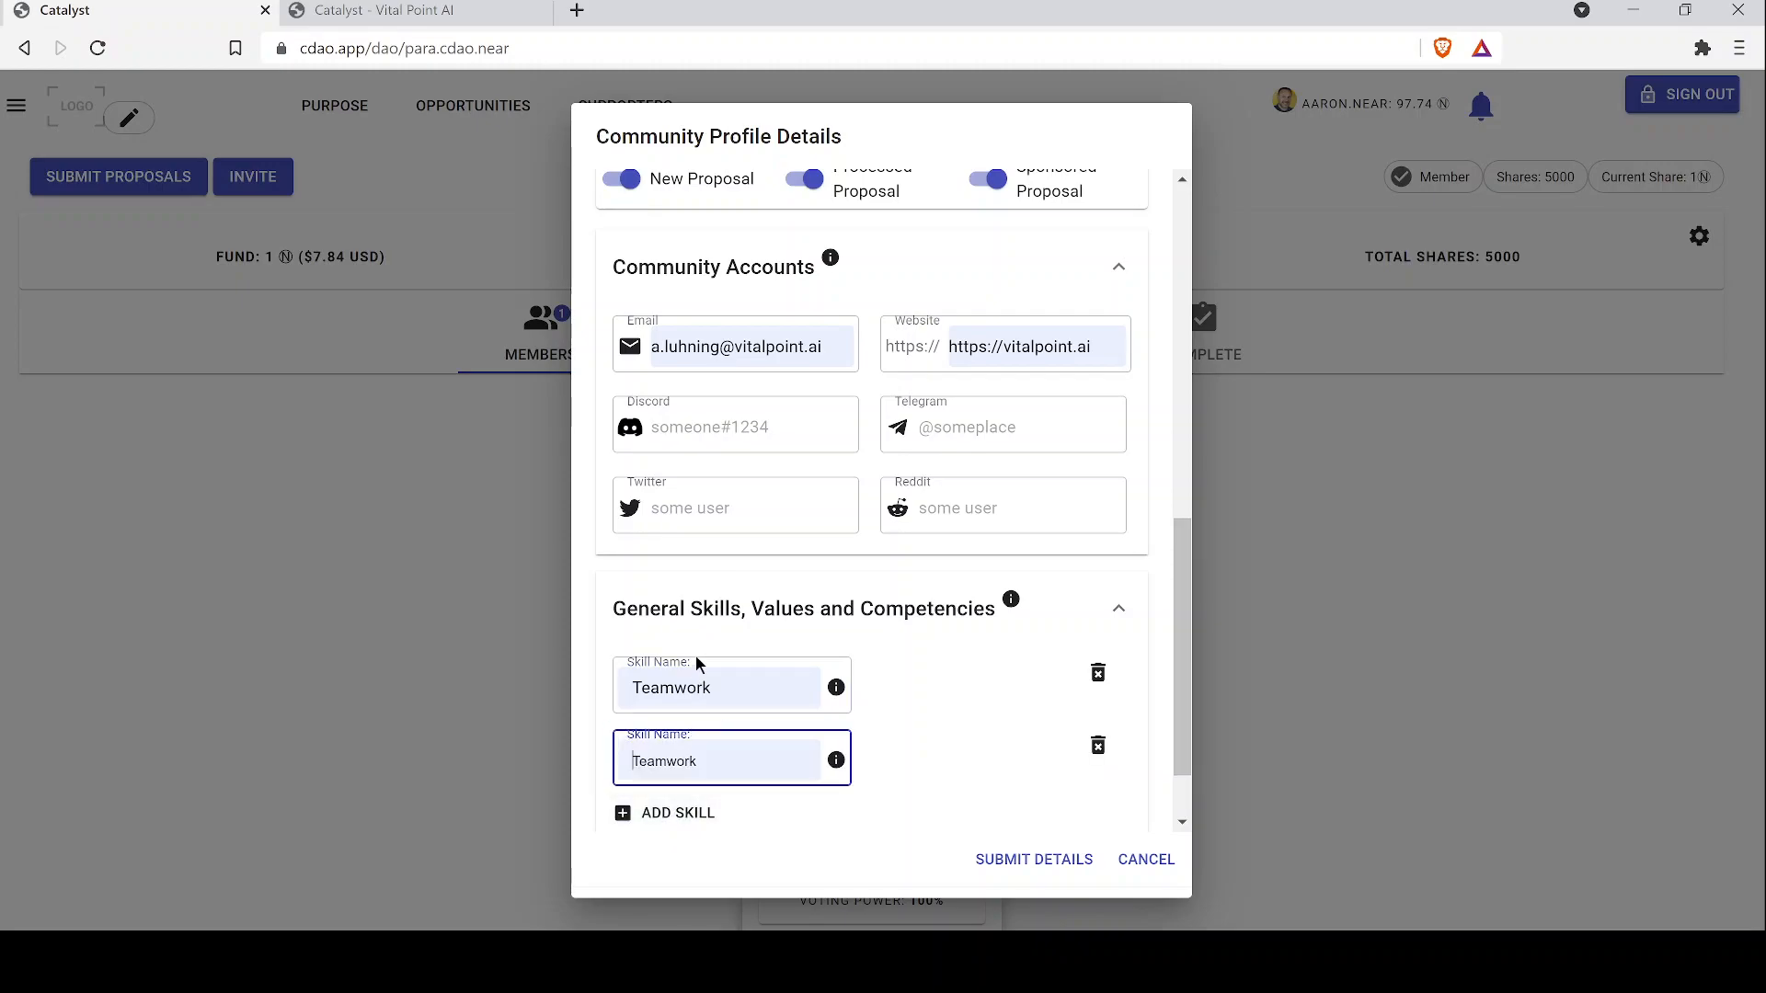
{"action": "left_click", "coordinate": [718, 709]}
{"action": "scroll", "coordinate": [963, 730], "scroll_direction": "down", "scroll_amount": 1}
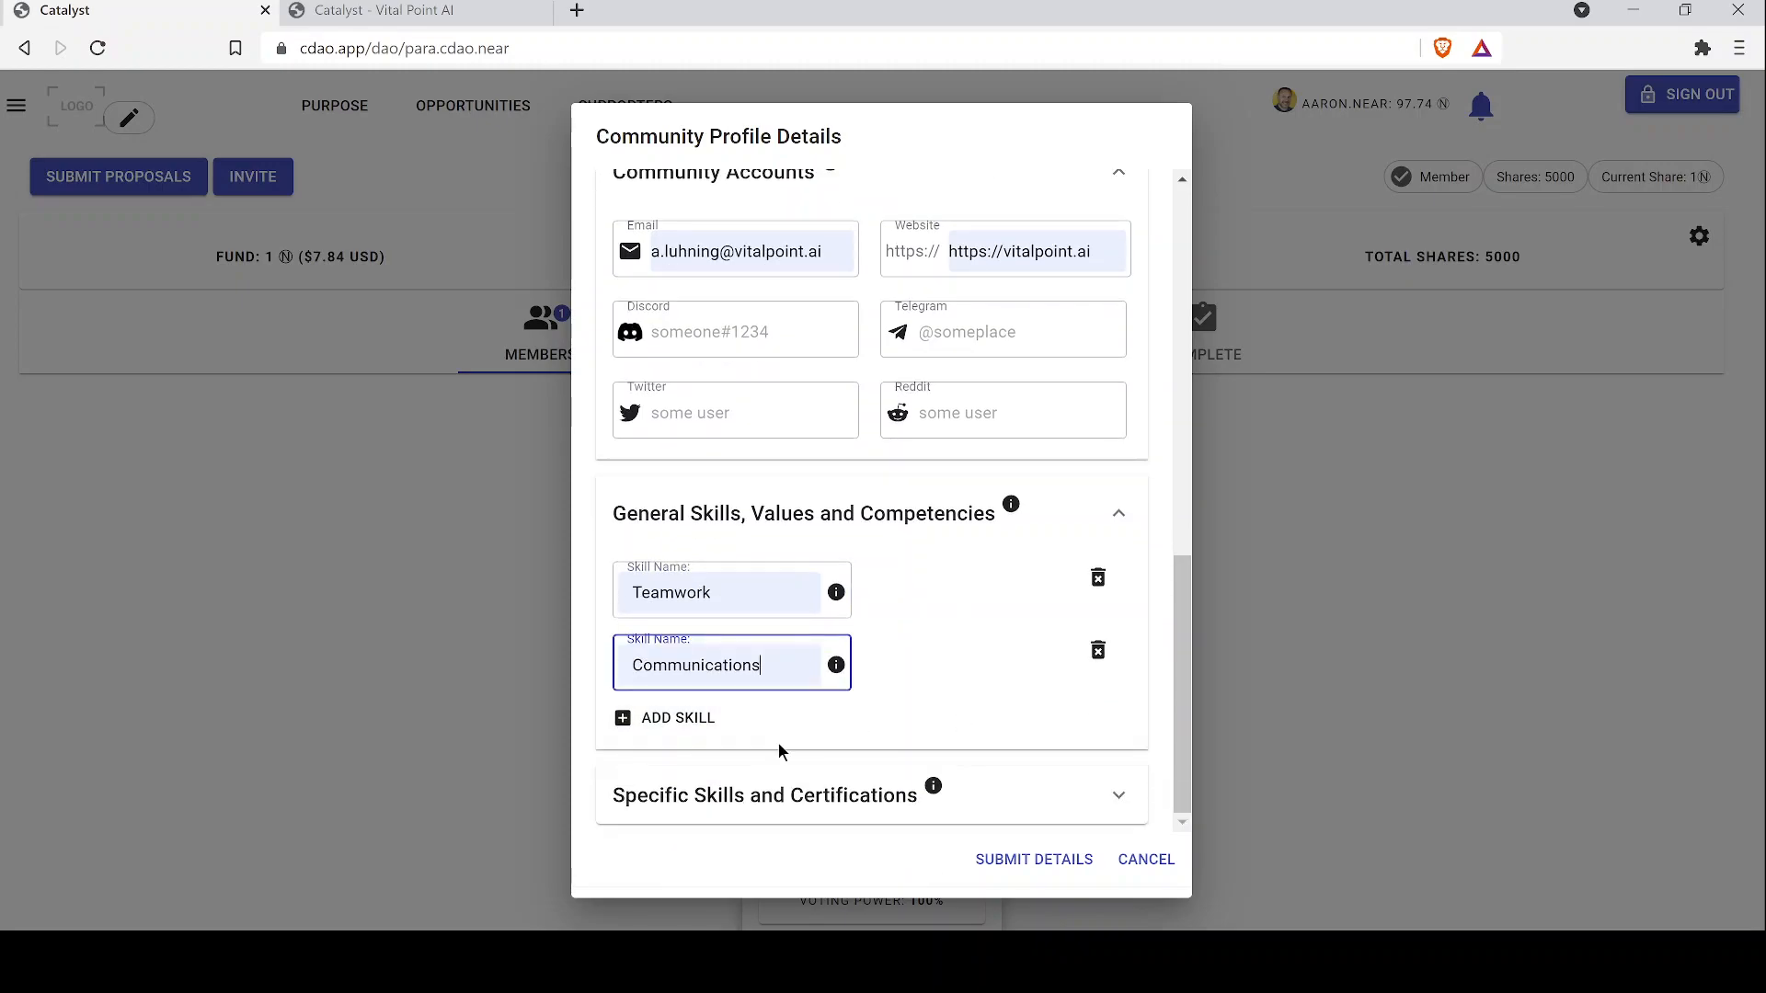
Add Tandem Master and Freefall as specific skills and certifications, and submit the community profile details
{"action": "left_click", "coordinate": [745, 797]}
{"action": "scroll", "coordinate": [947, 692], "scroll_direction": "down", "scroll_amount": 2}
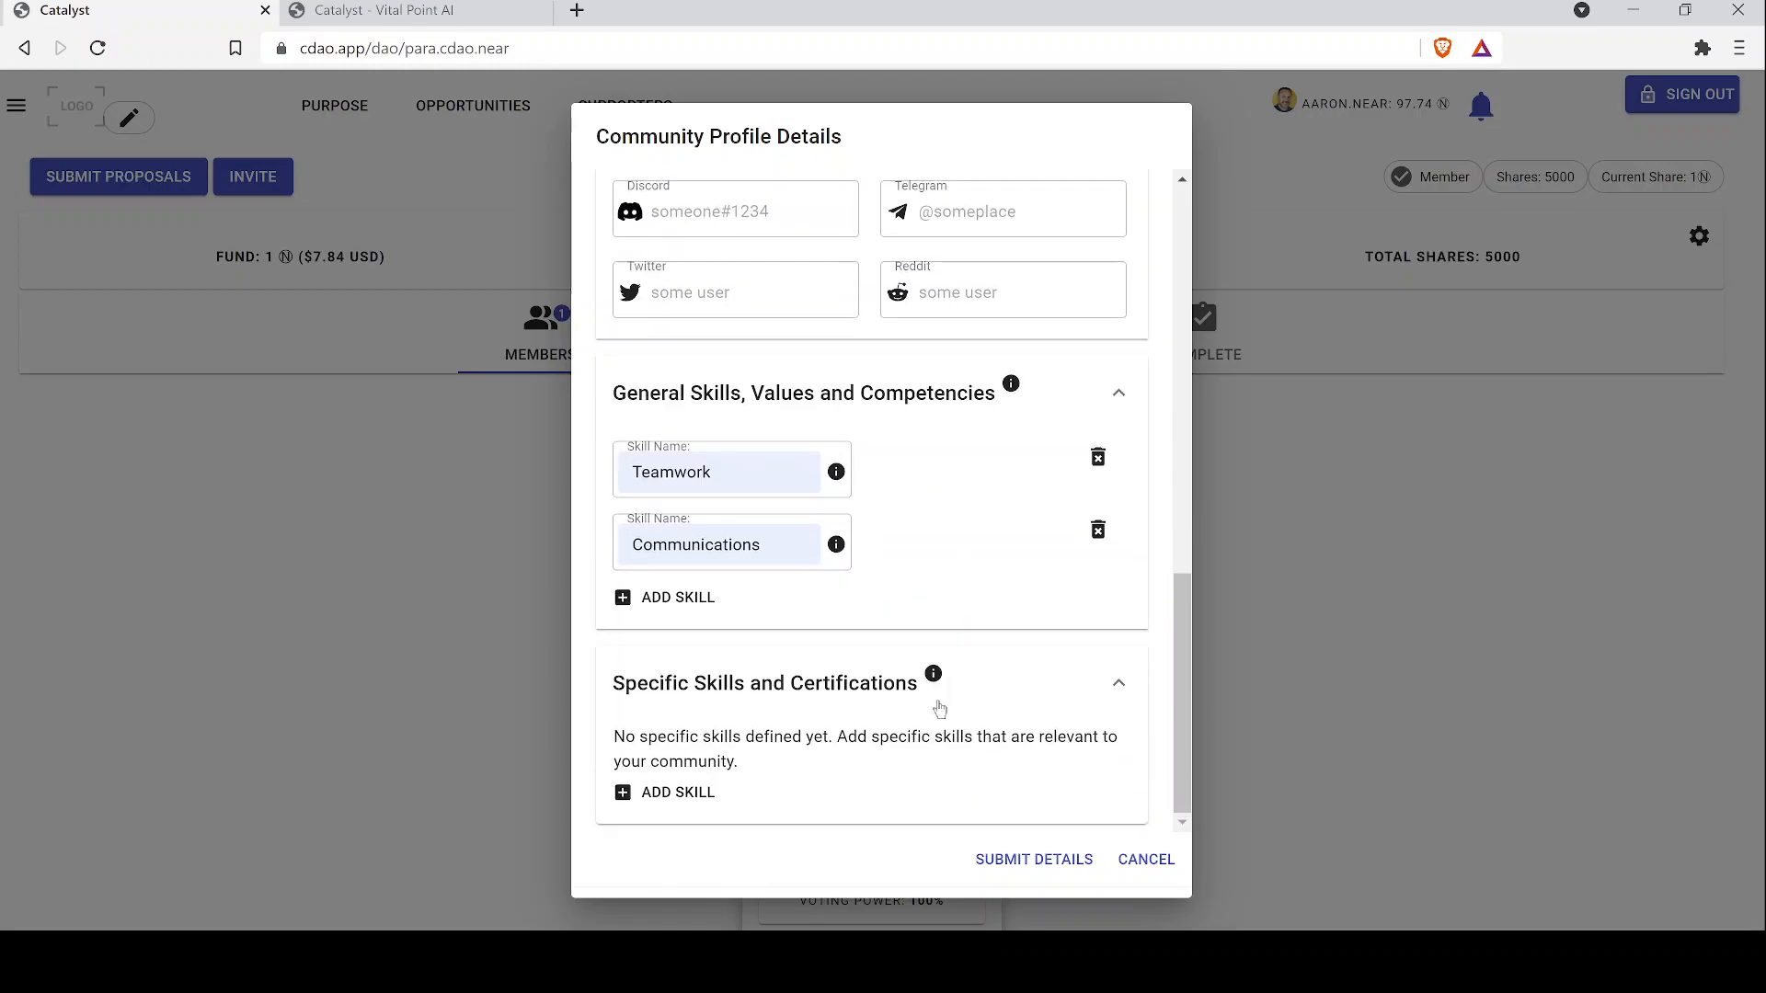
{"action": "left_click", "coordinate": [651, 792]}
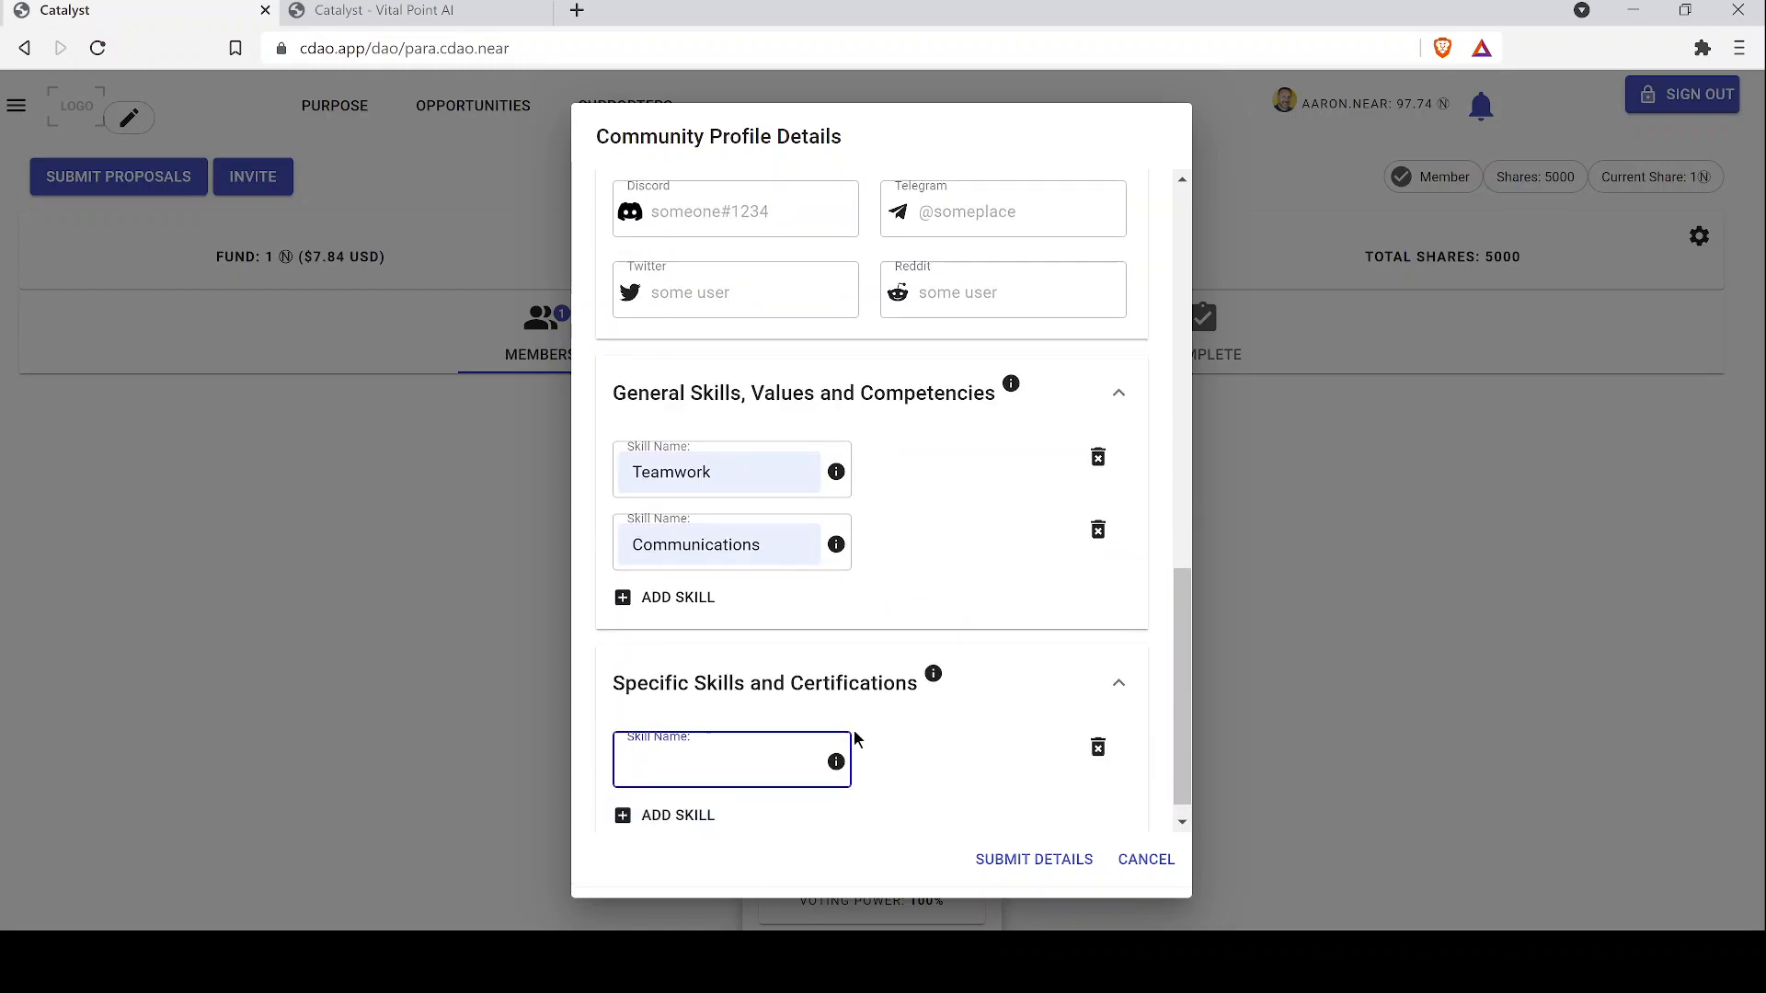
{"action": "scroll", "coordinate": [856, 740], "scroll_direction": "down", "scroll_amount": 1}
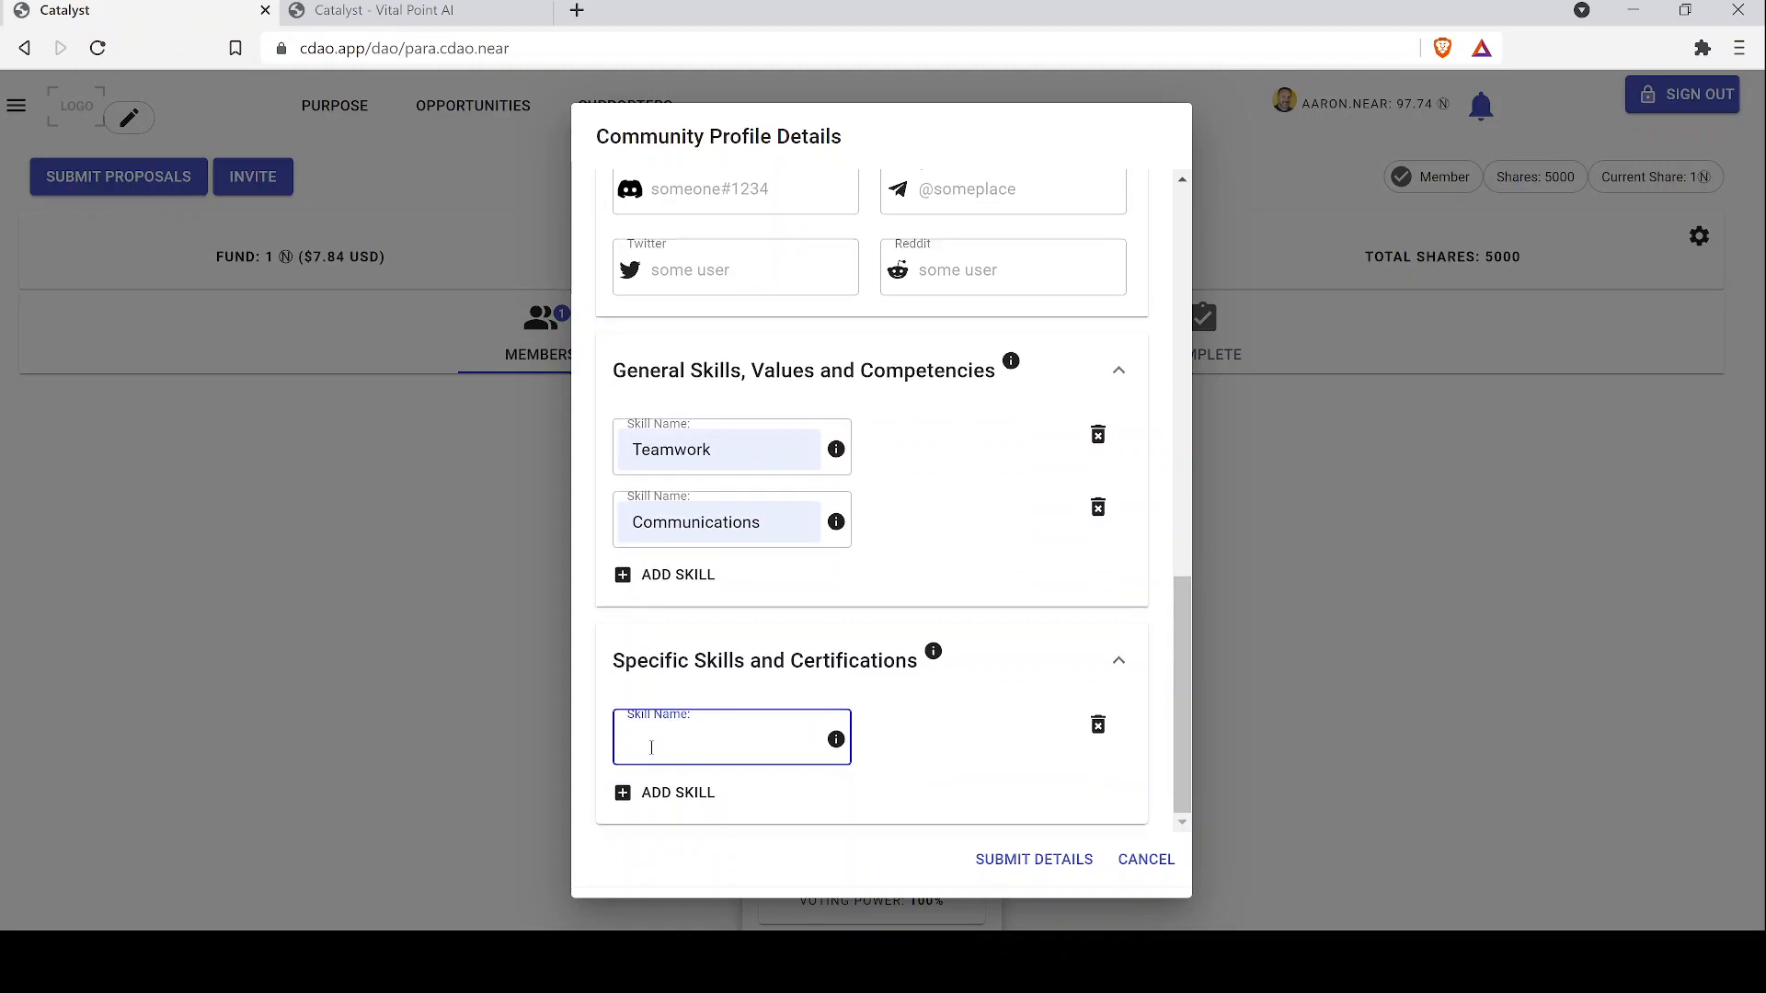
{"action": "type", "text": "Tandem Master"}
{"action": "left_click", "coordinate": [663, 792]}
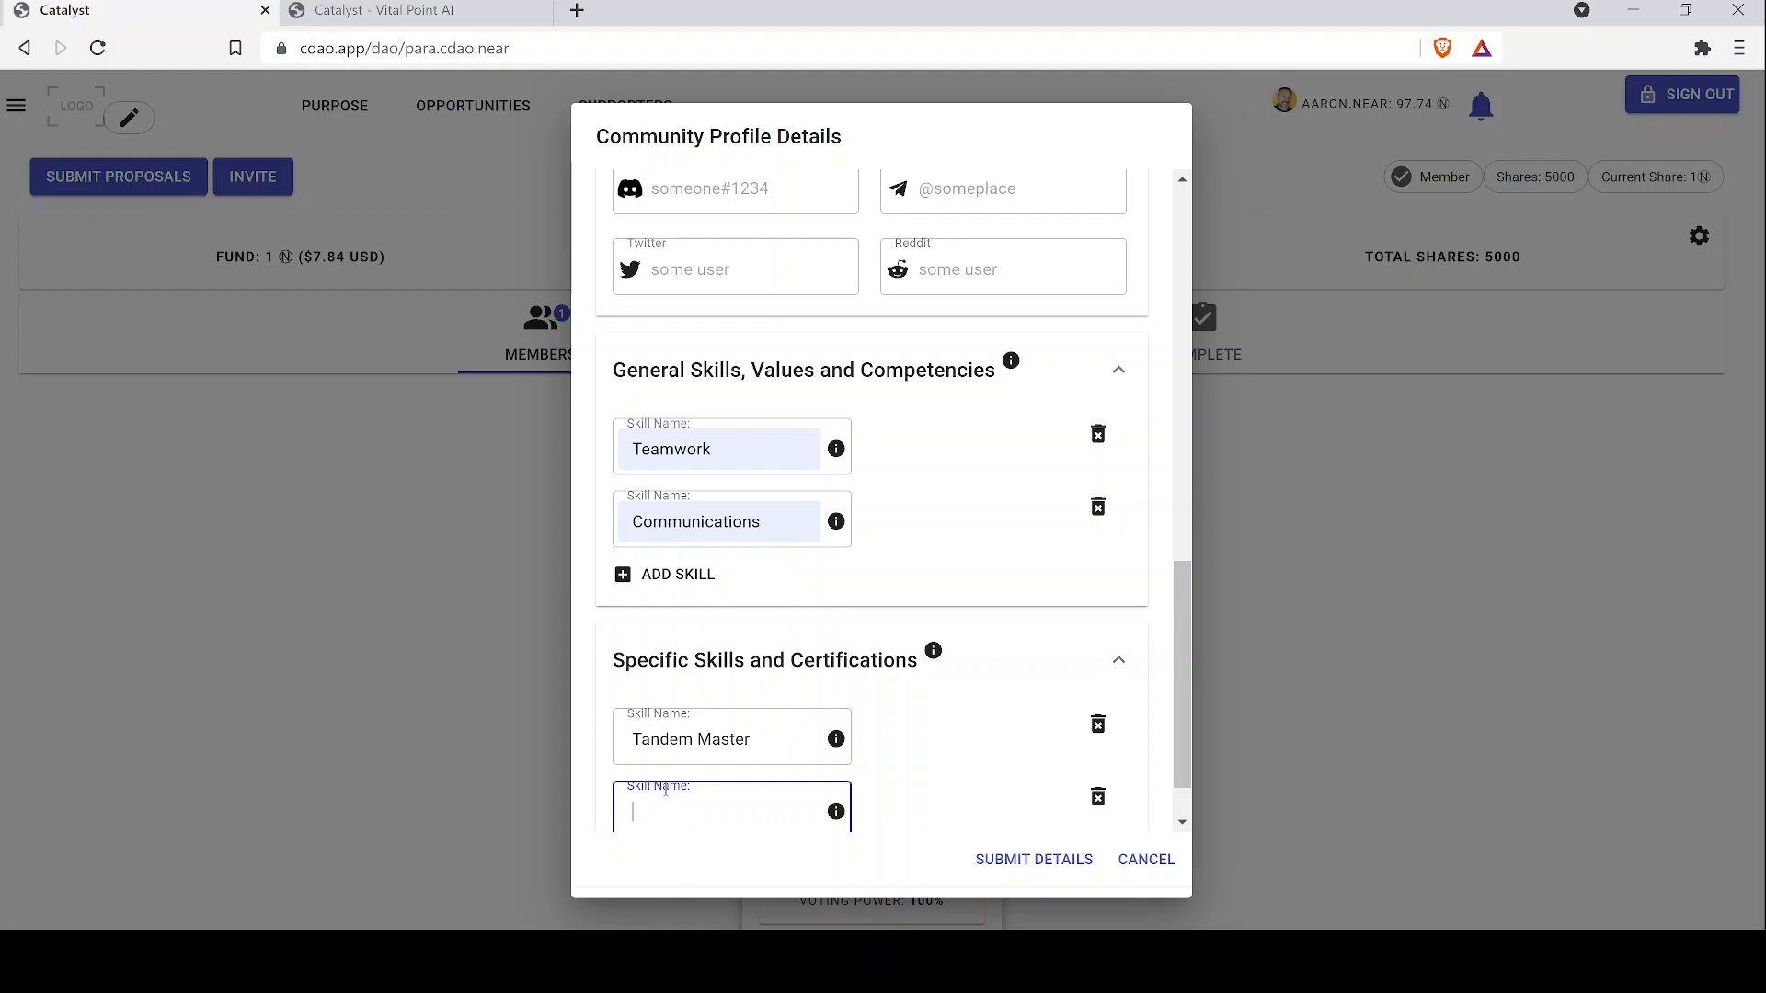
{"action": "type", "text": "reefall"}
{"action": "scroll", "coordinate": [947, 762], "scroll_direction": "down", "scroll_amount": 1}
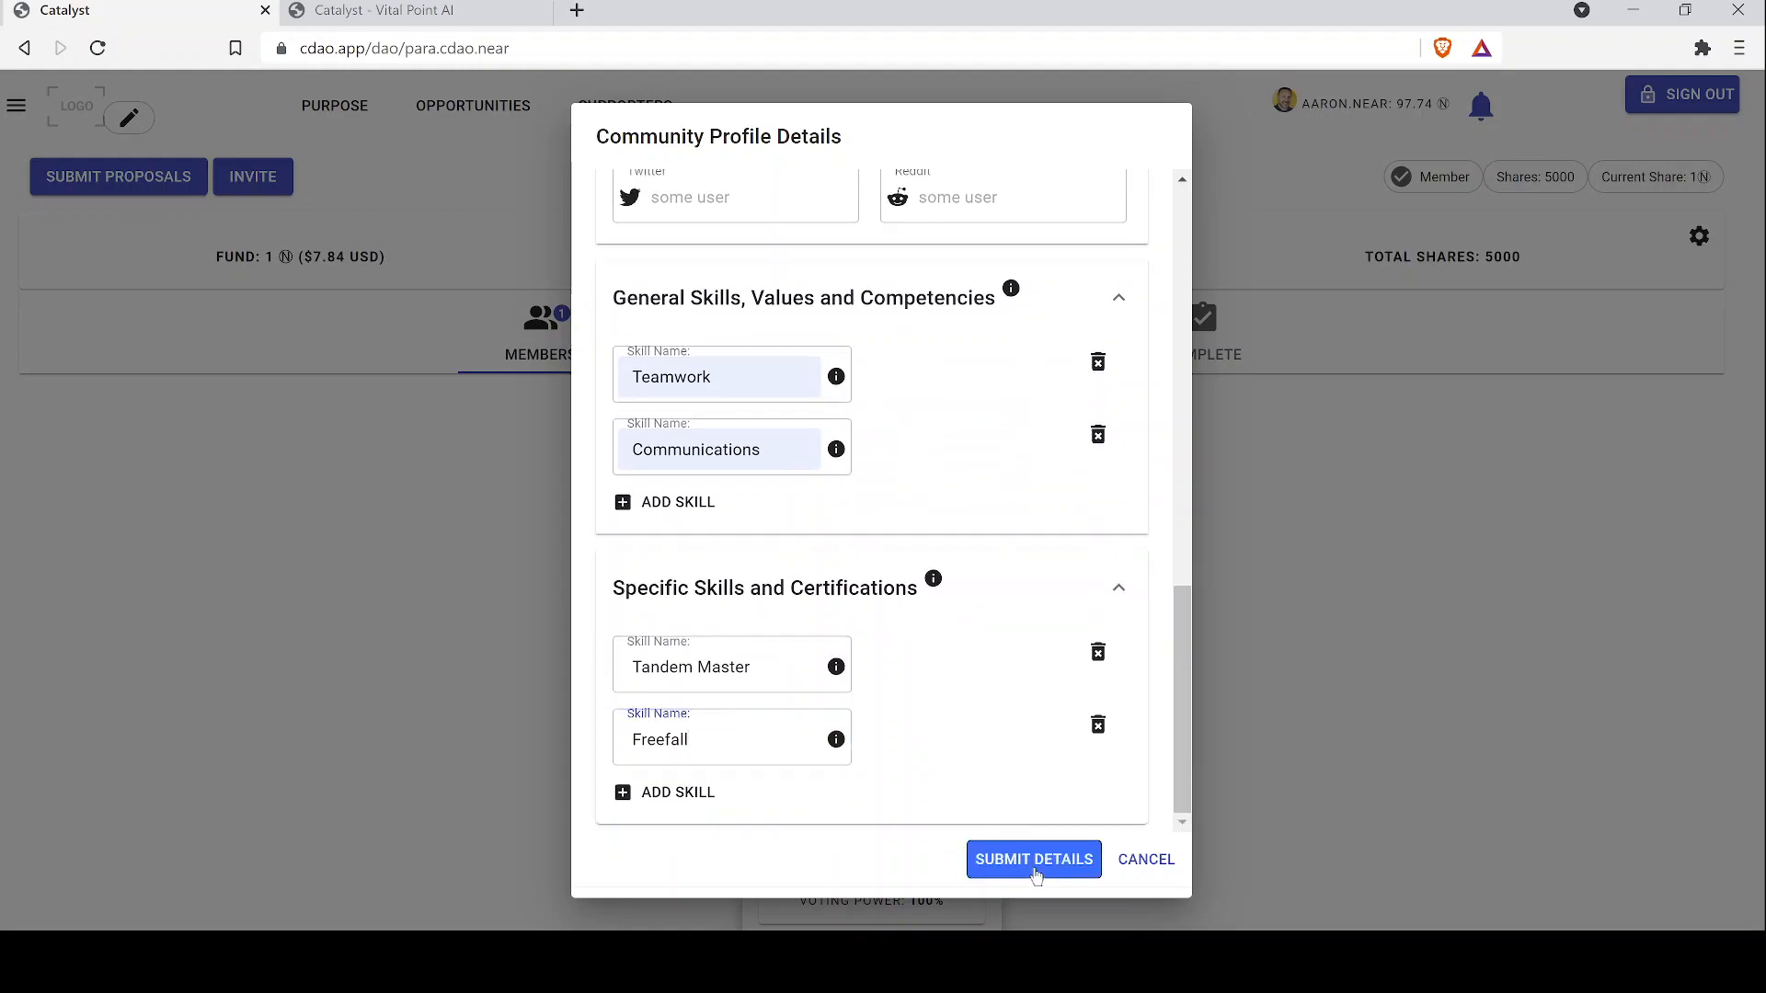
{"action": "left_click", "coordinate": [1034, 859]}
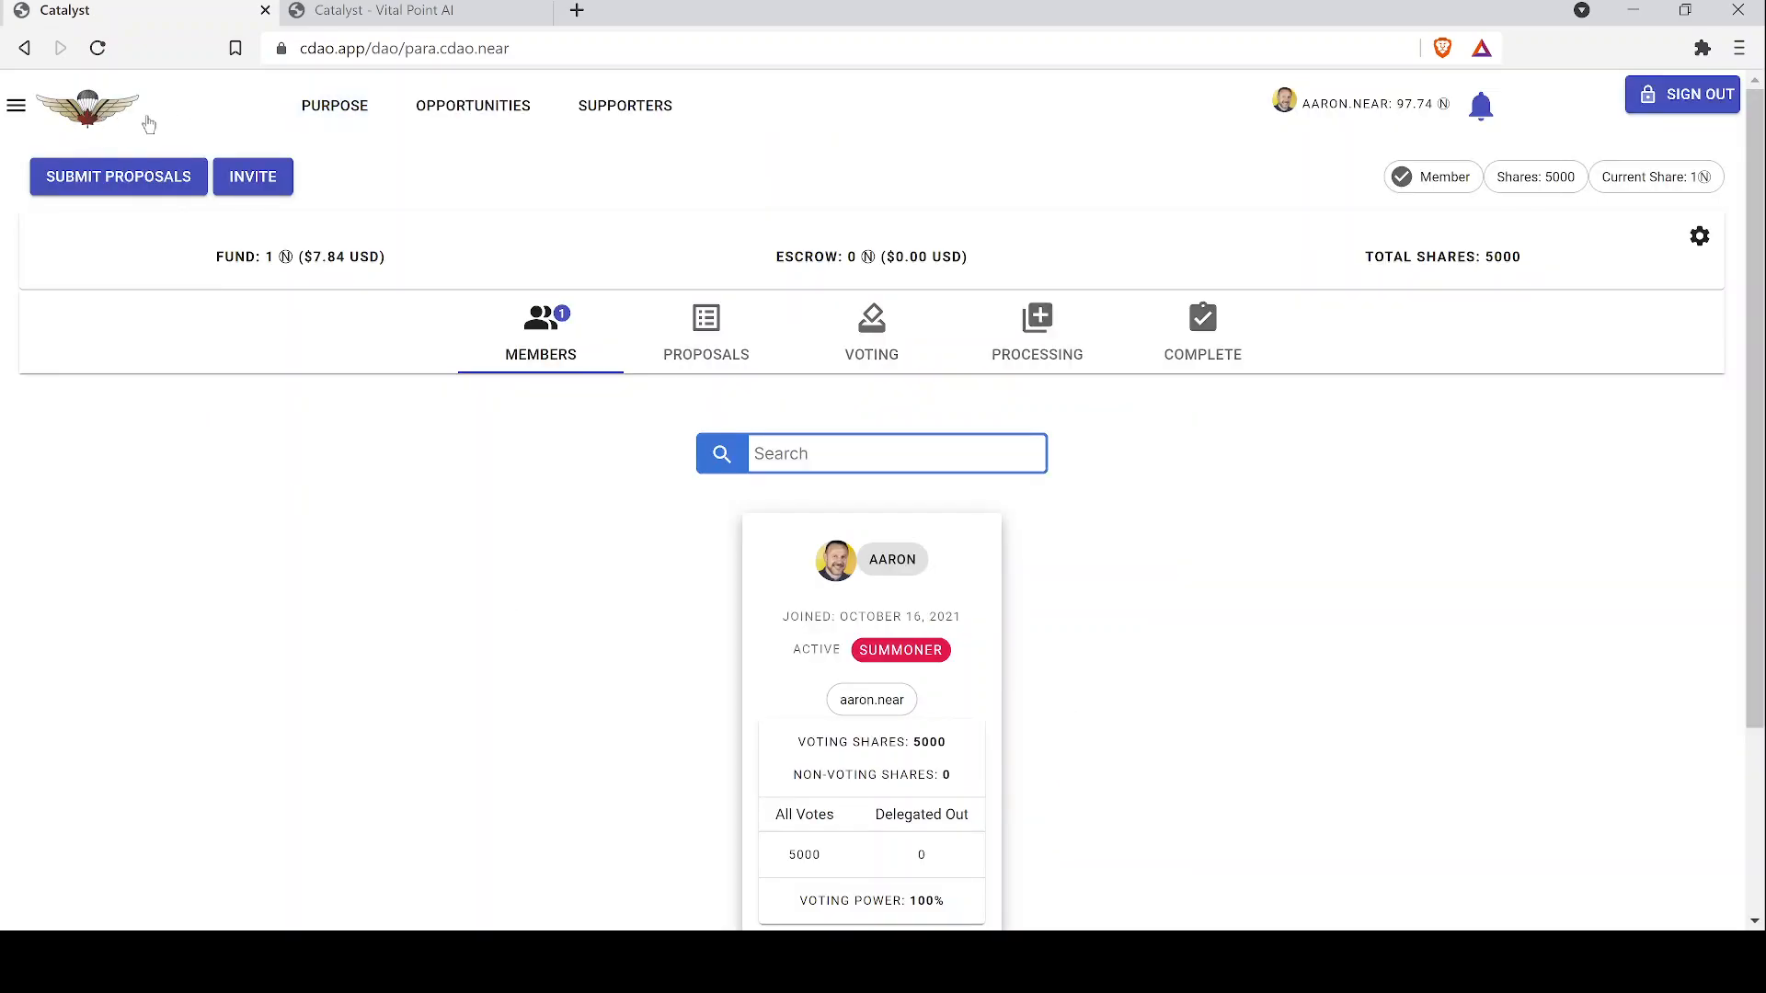
Read the community's purpose on its own page and from The Para Club's card among the explorable communities
{"action": "left_click", "coordinate": [335, 106]}
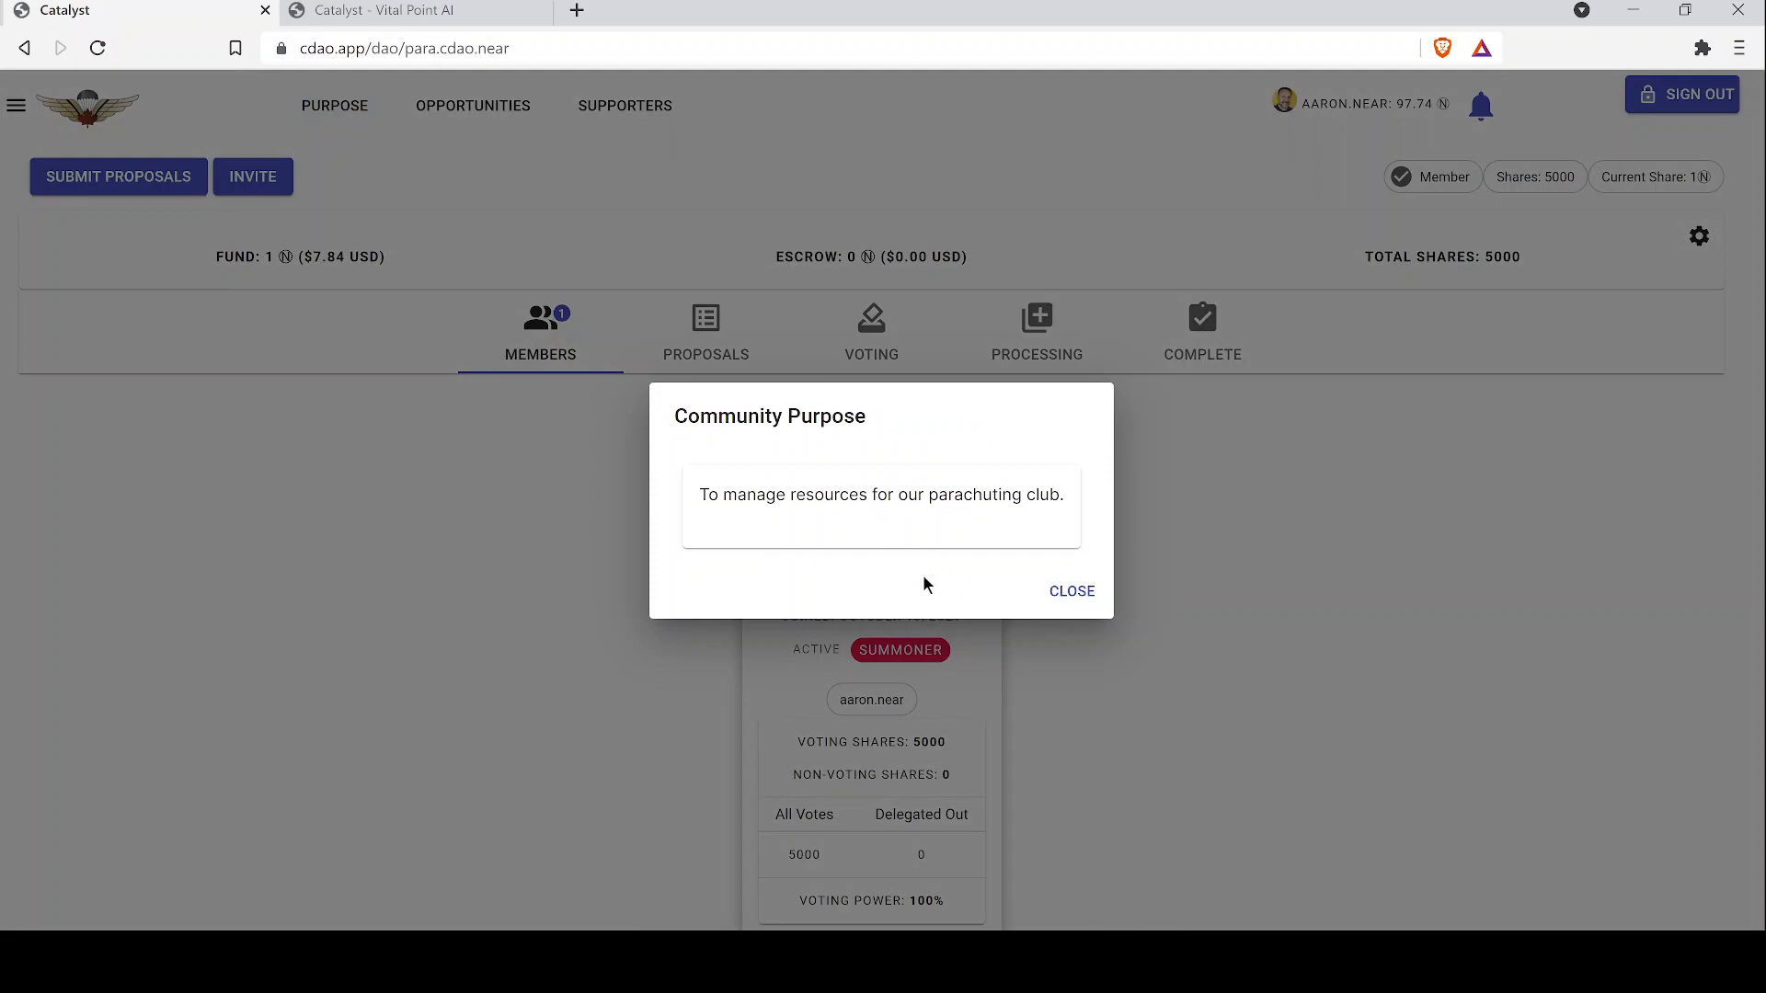
{"action": "left_click", "coordinate": [1049, 598]}
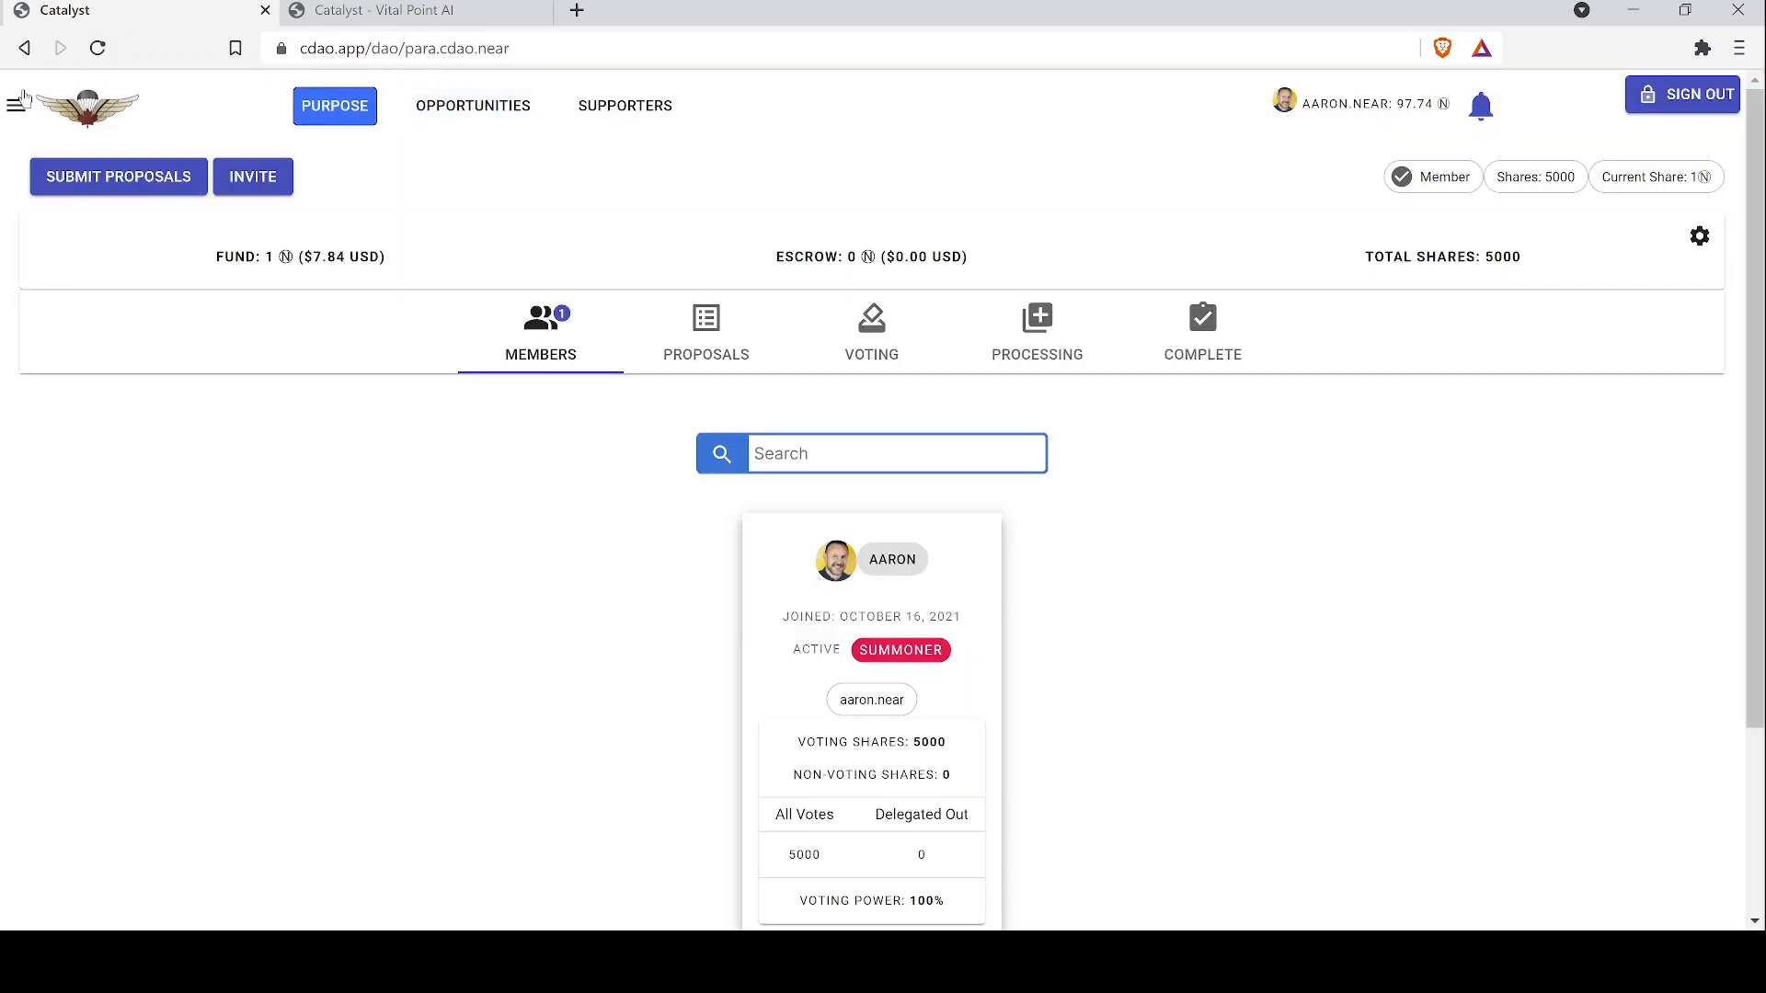
{"action": "left_click", "coordinate": [21, 105]}
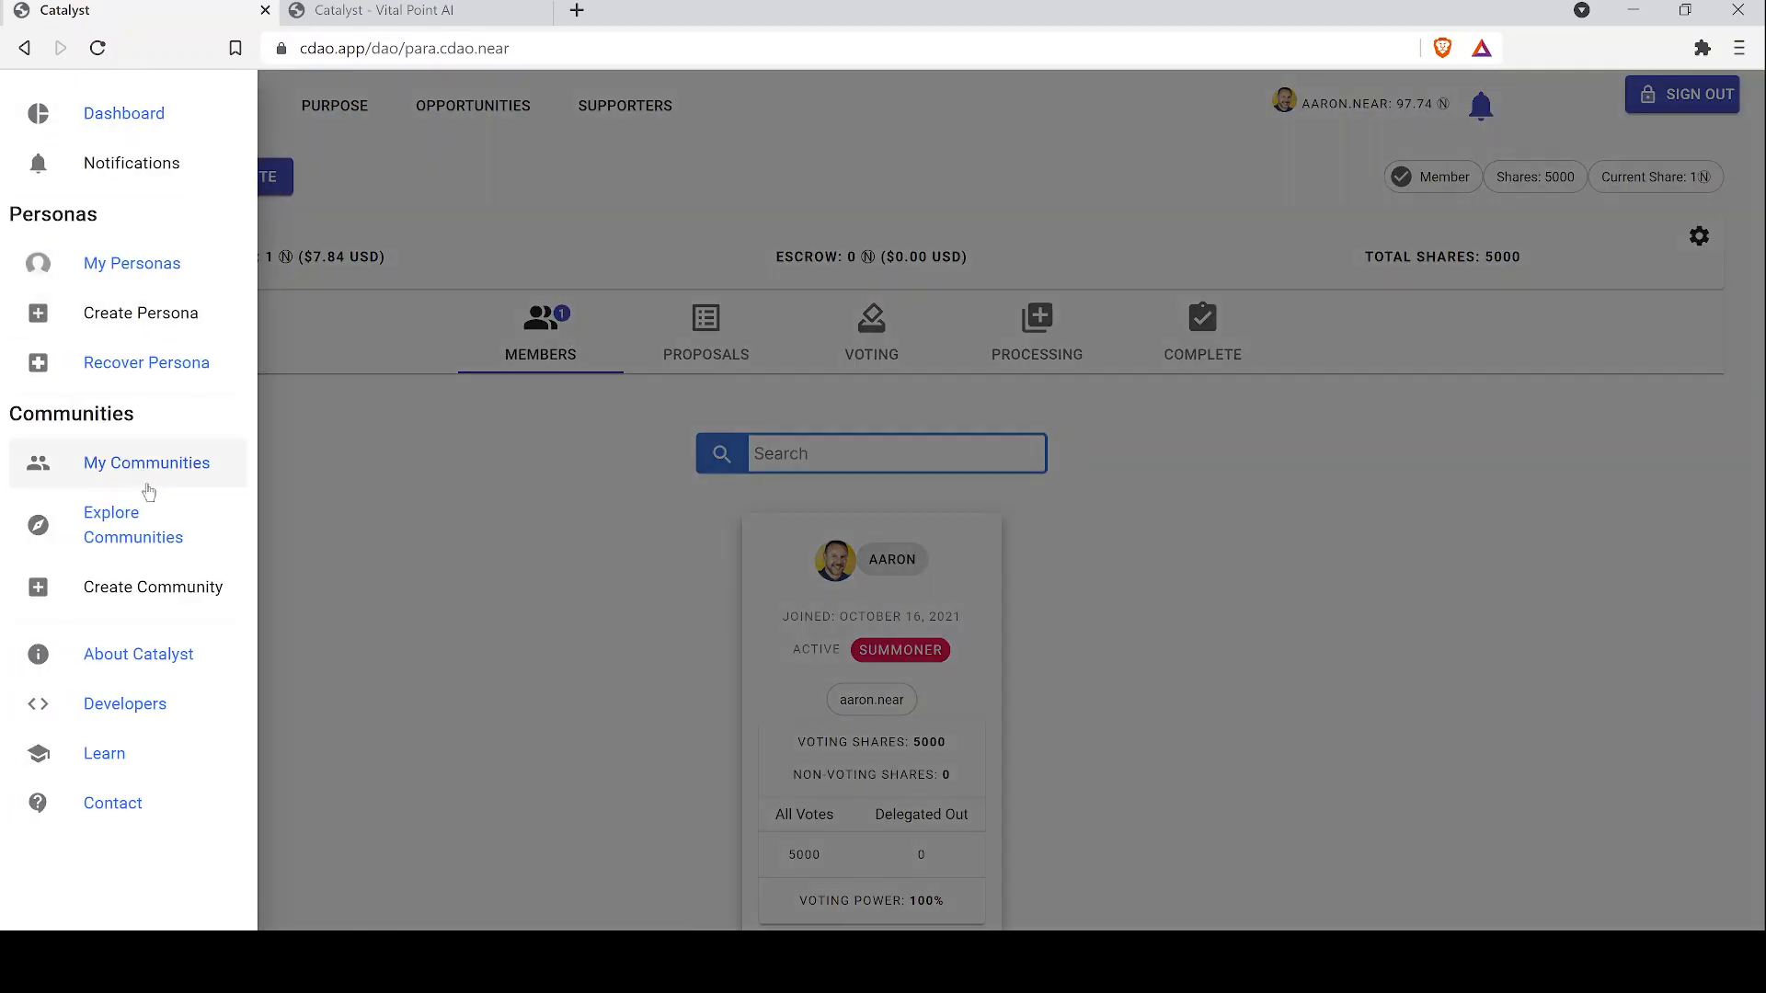
{"action": "left_click", "coordinate": [127, 526]}
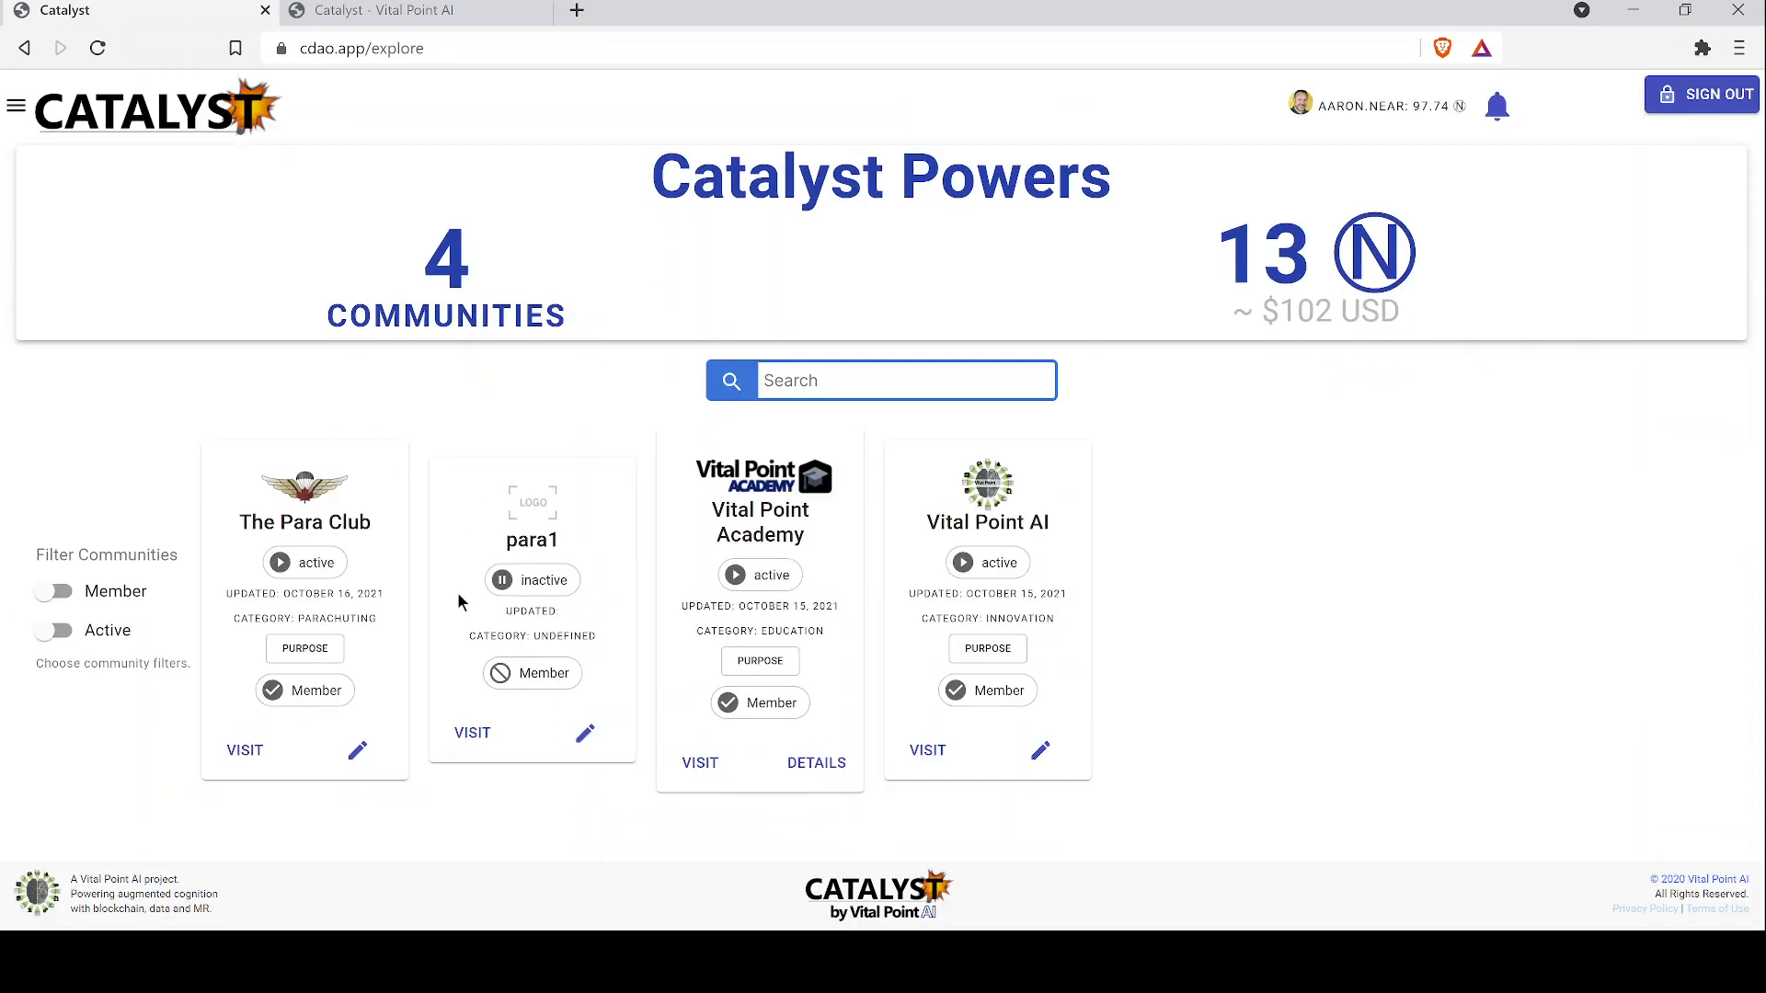
{"action": "left_click", "coordinate": [286, 655]}
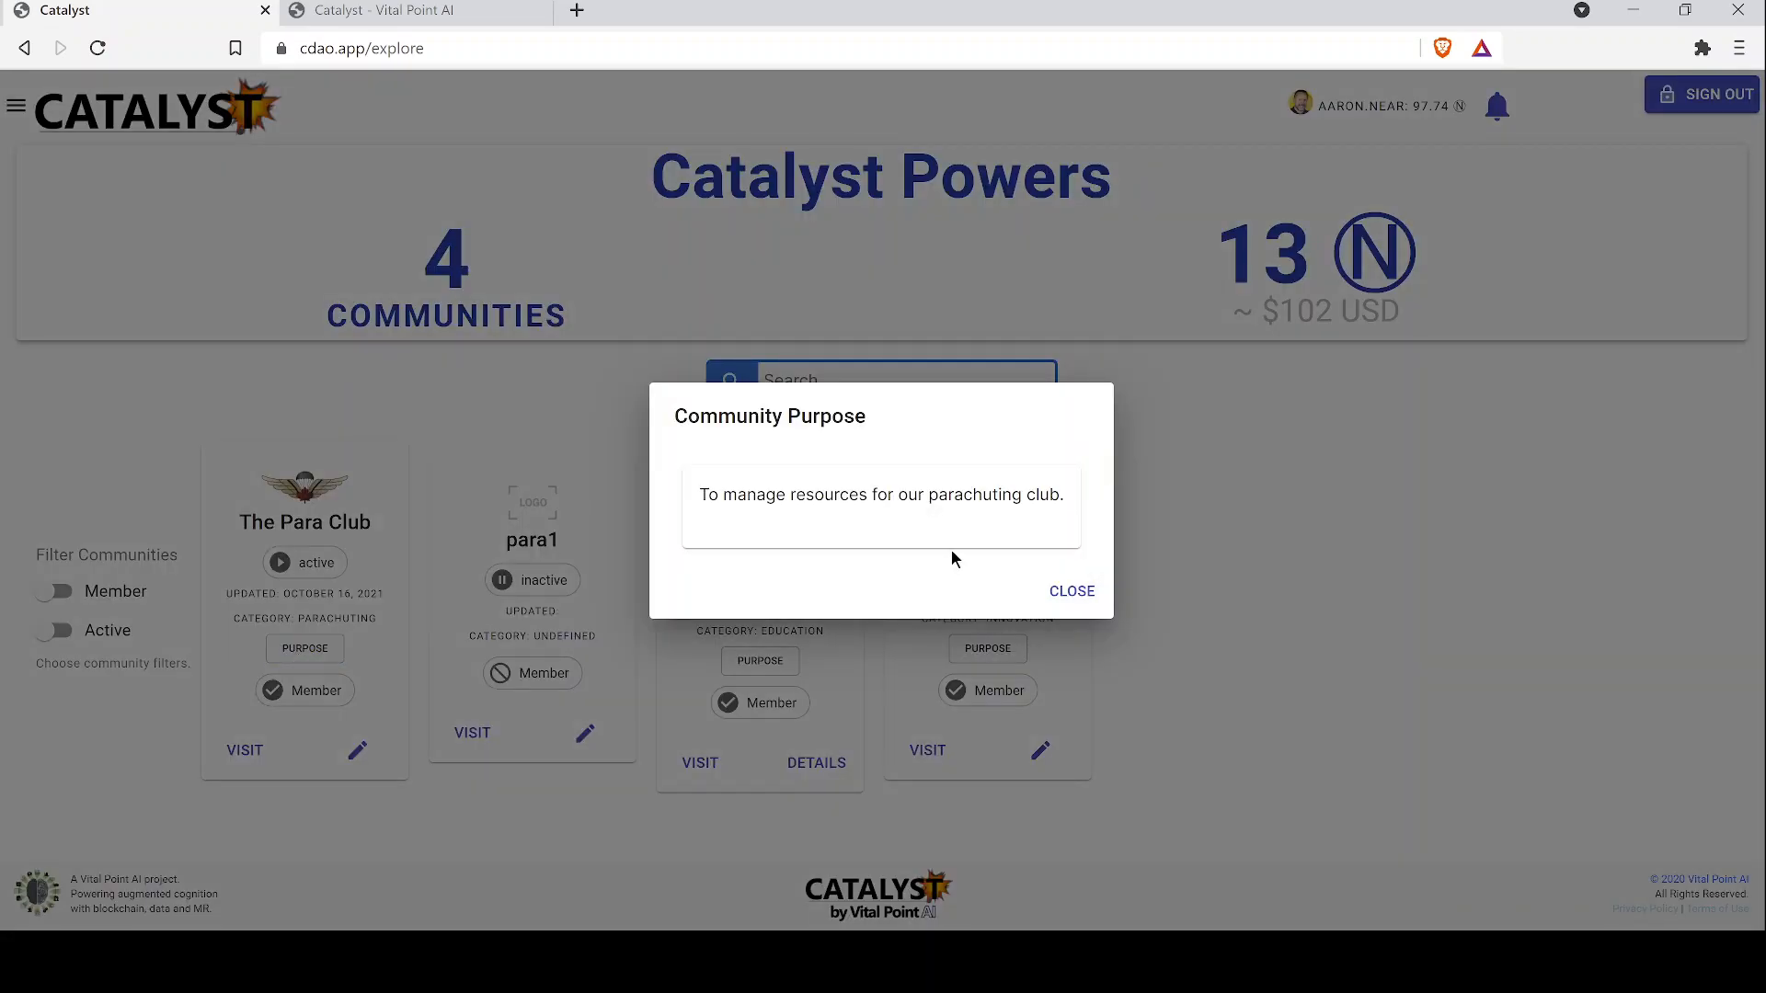
{"action": "left_click", "coordinate": [1067, 592]}
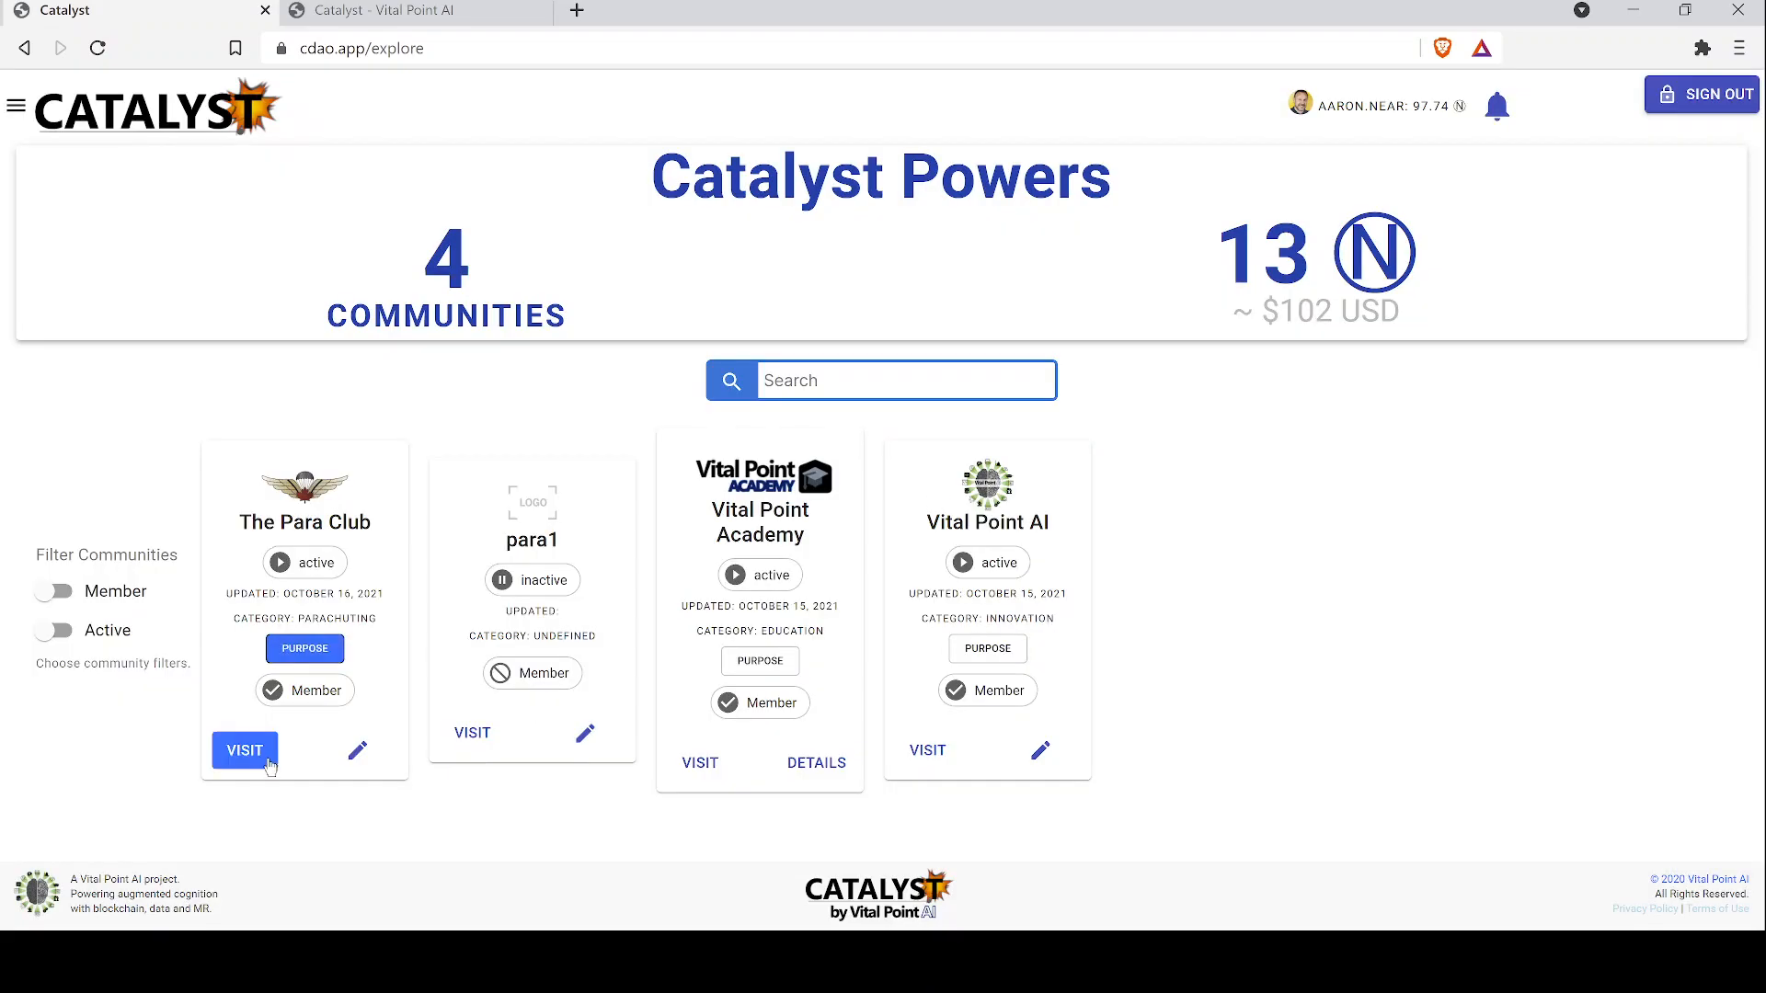
Go to the persona's main dashboard
{"action": "left_click", "coordinate": [16, 105]}
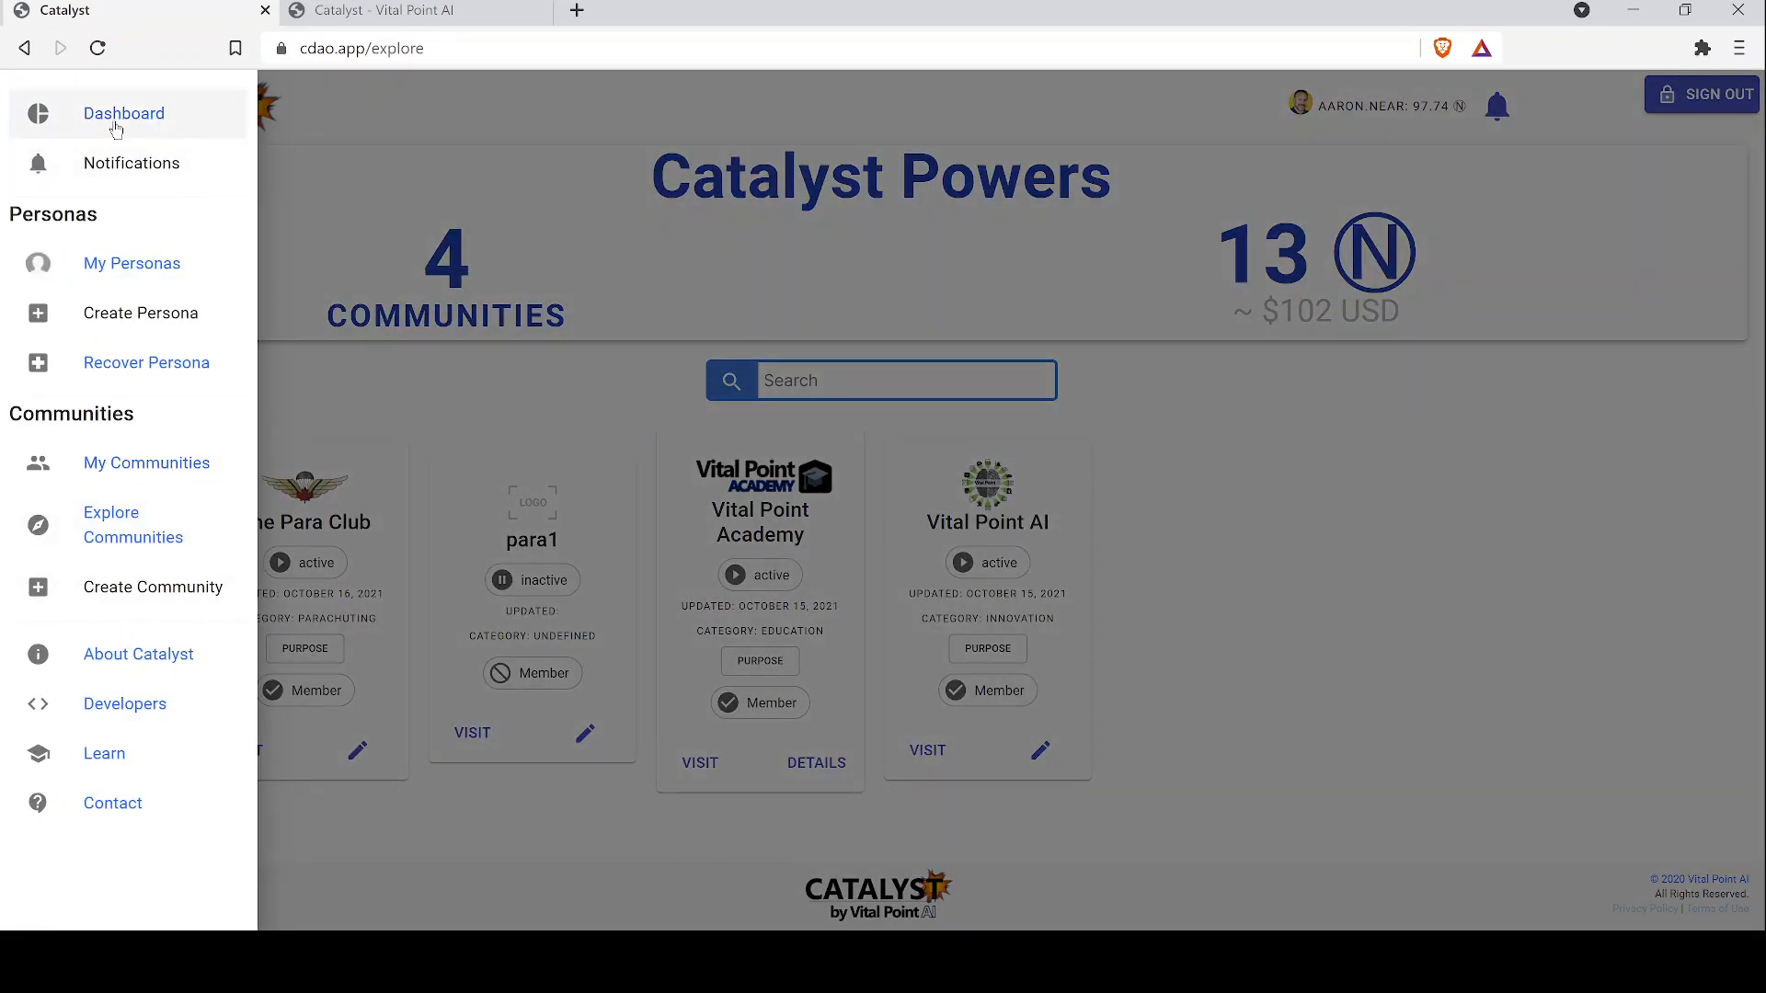
{"action": "left_click", "coordinate": [115, 129]}
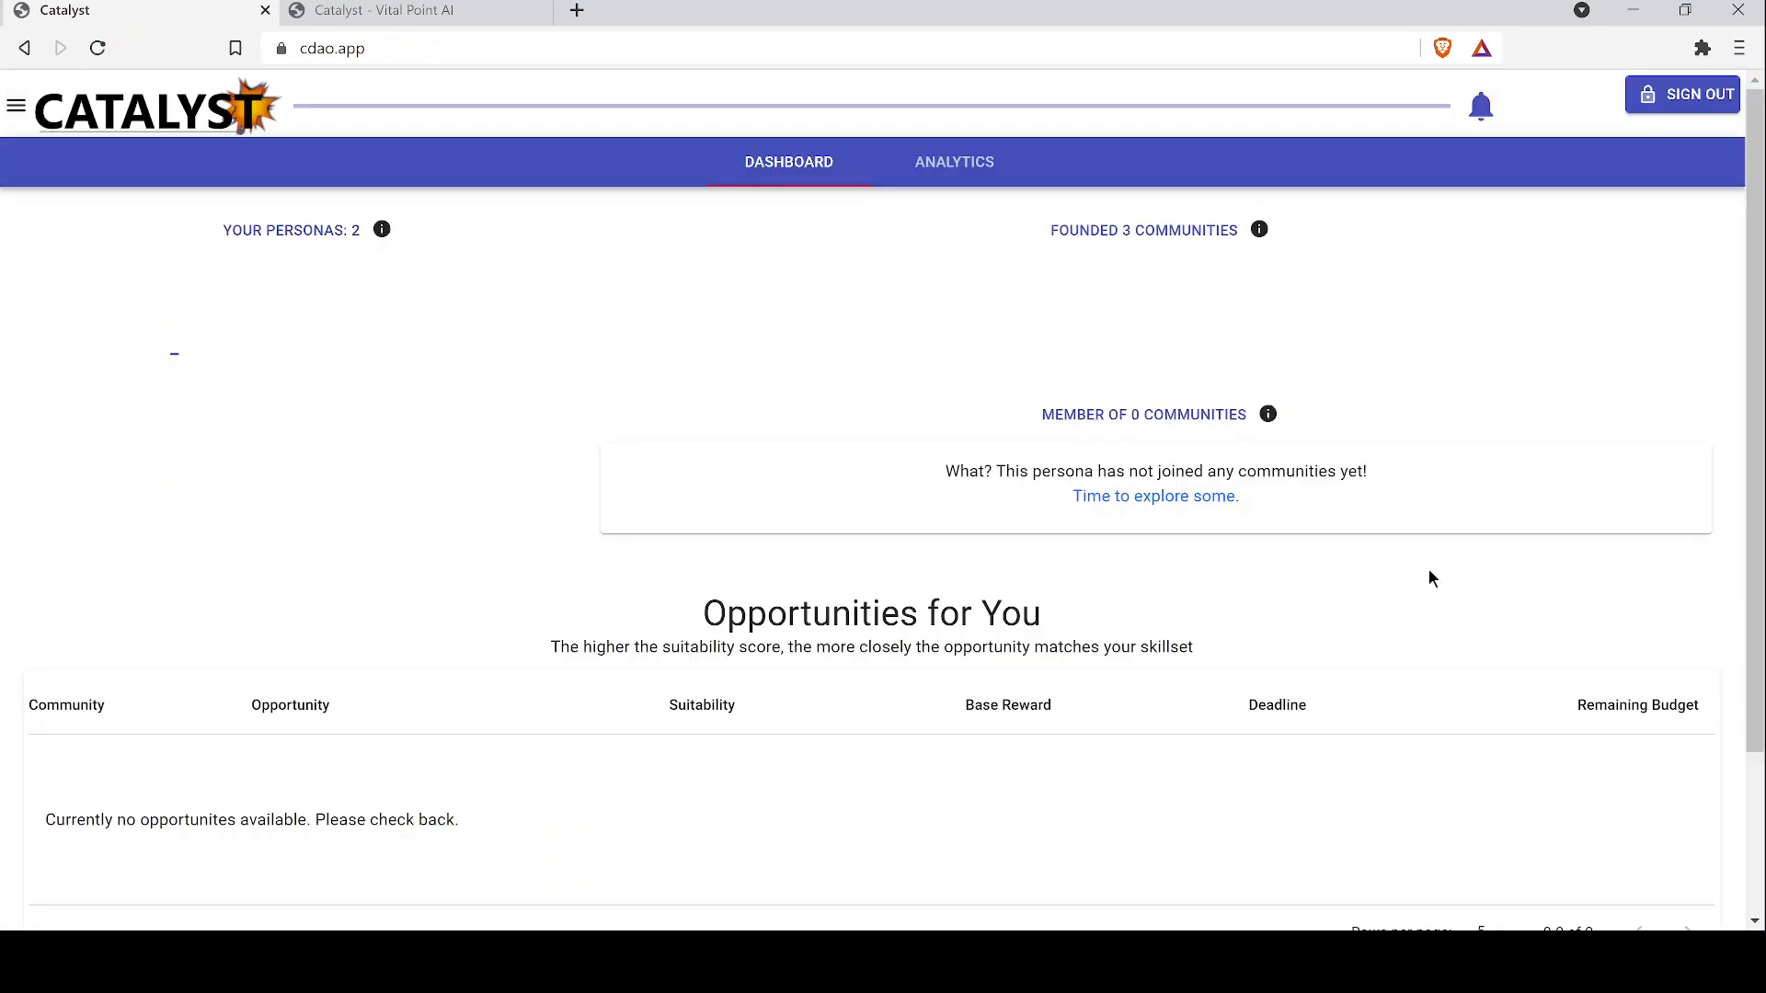